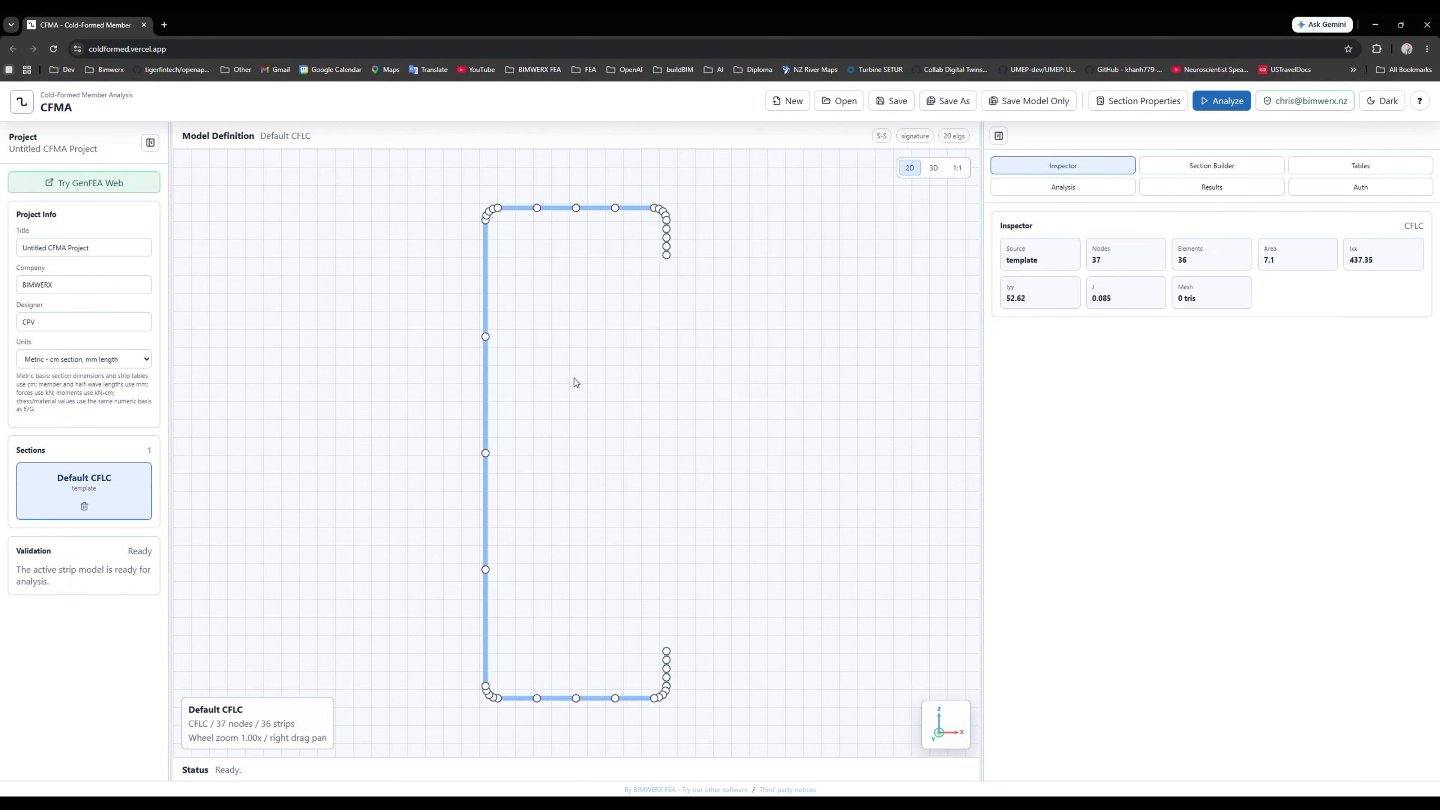
Review the project's unit system options, keeping Metric - cm section, mm length.
left_click(86, 363)
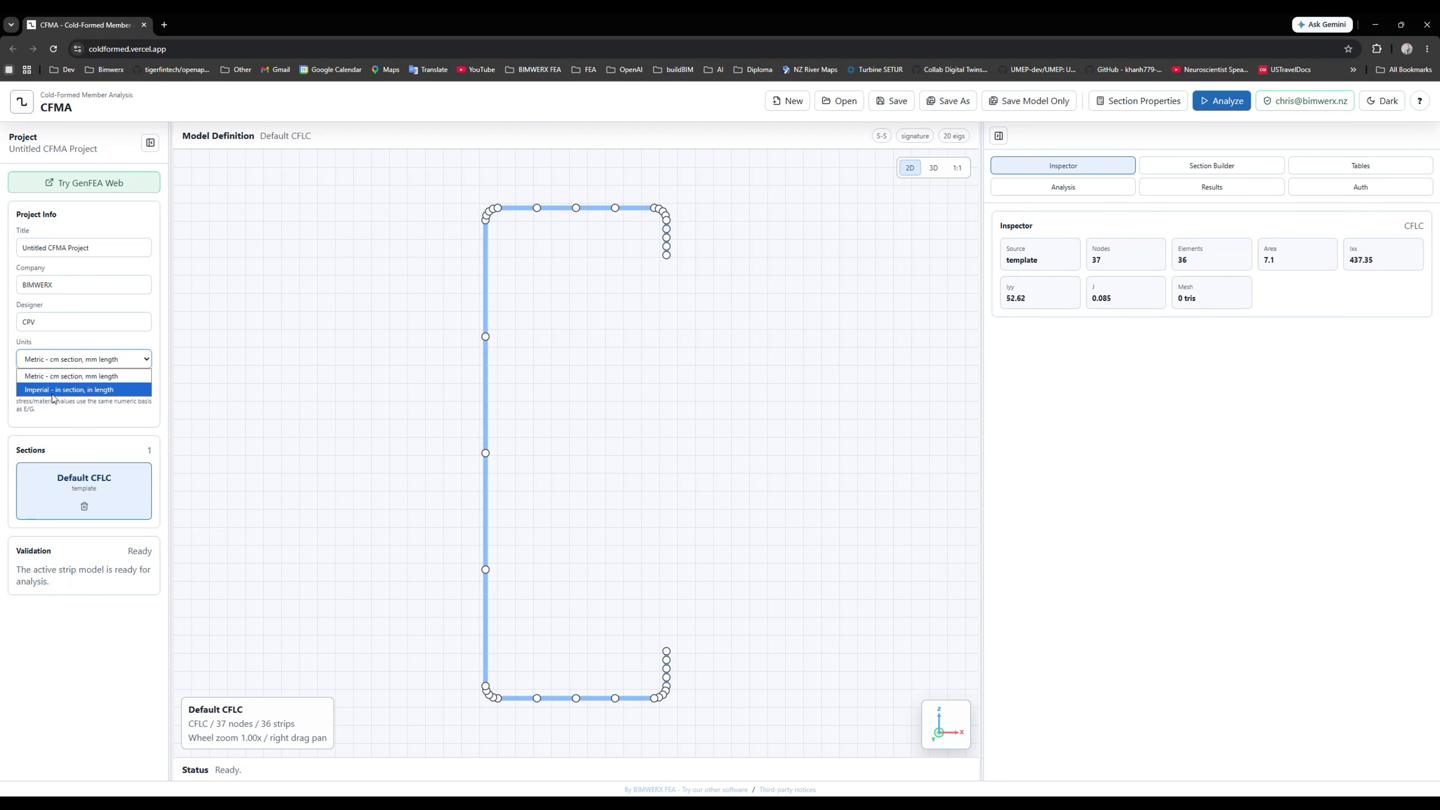
left_click(93, 361)
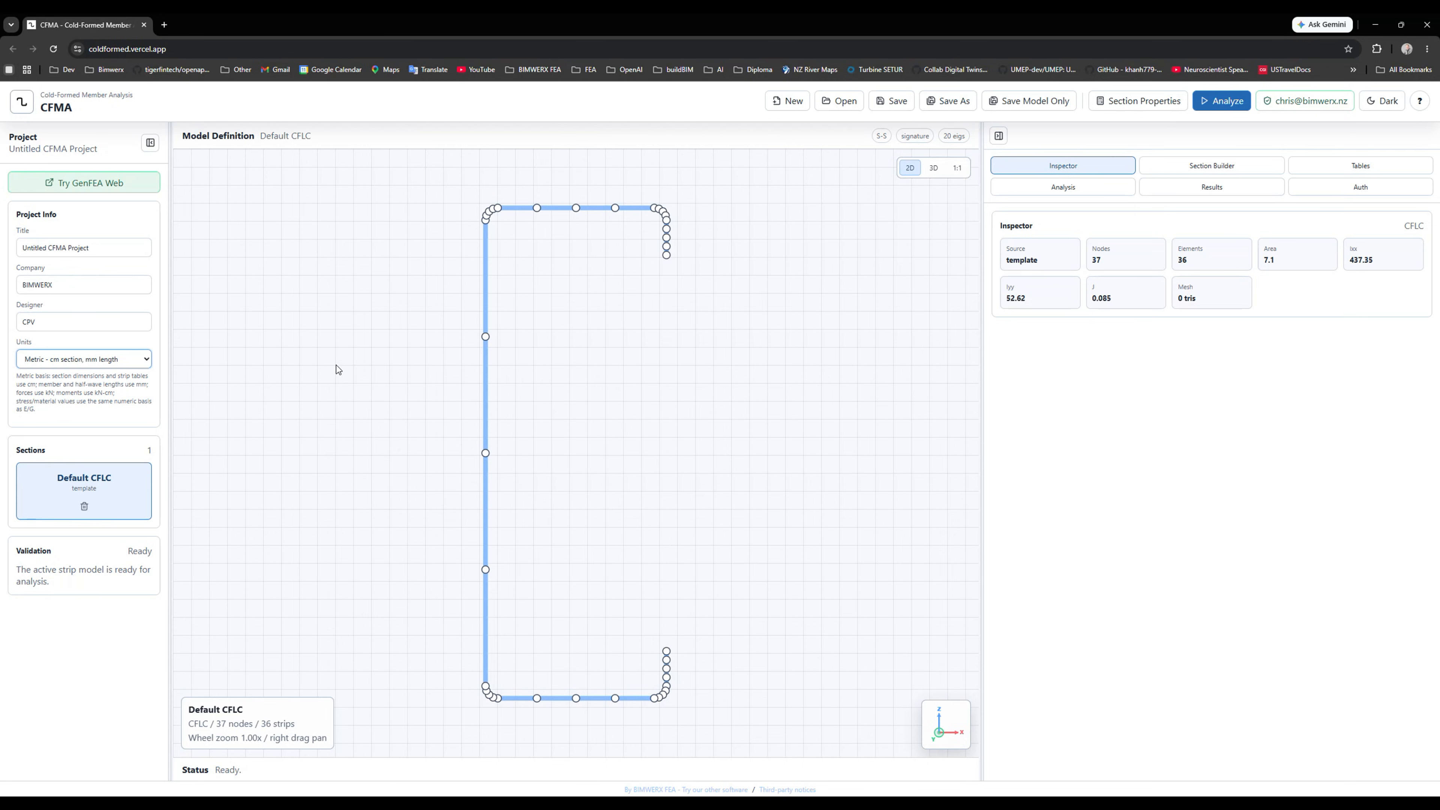
scroll(627, 377, "down", 5)
scroll(601, 408, "up", 4)
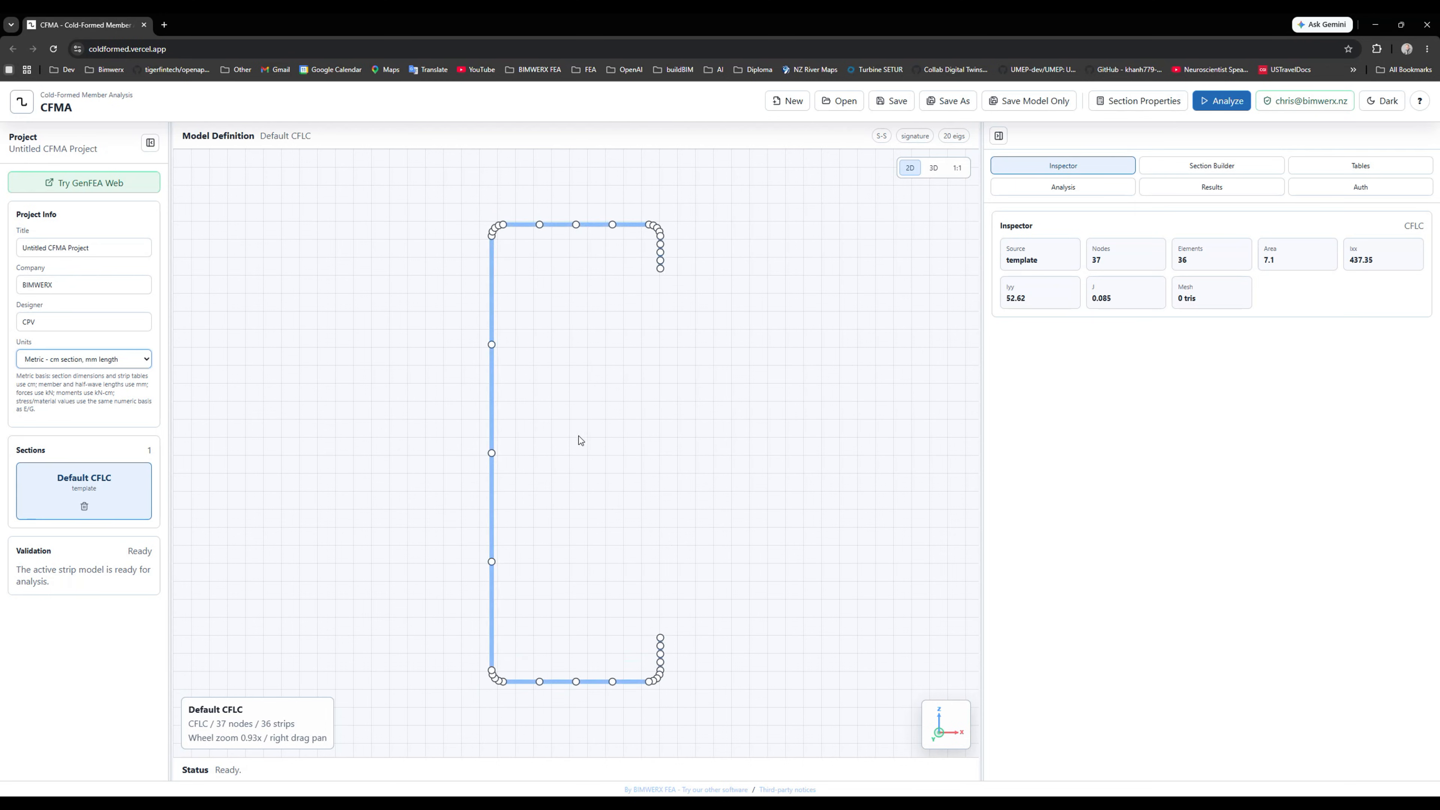
scroll(584, 426, "down", 1)
scroll(611, 399, "up", 1)
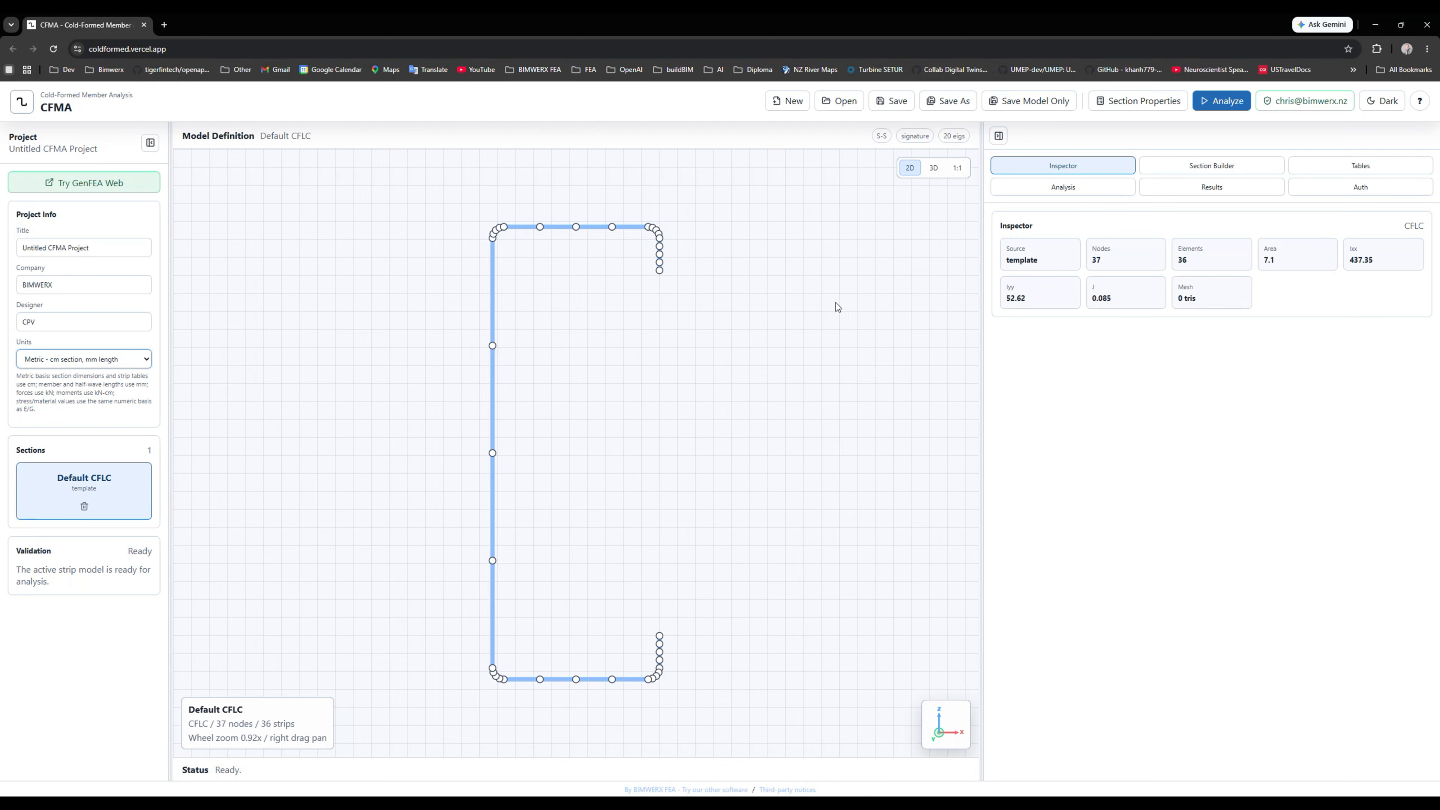
Preview the SIGMA - Sigma section template in the section builder.
left_click(1212, 165)
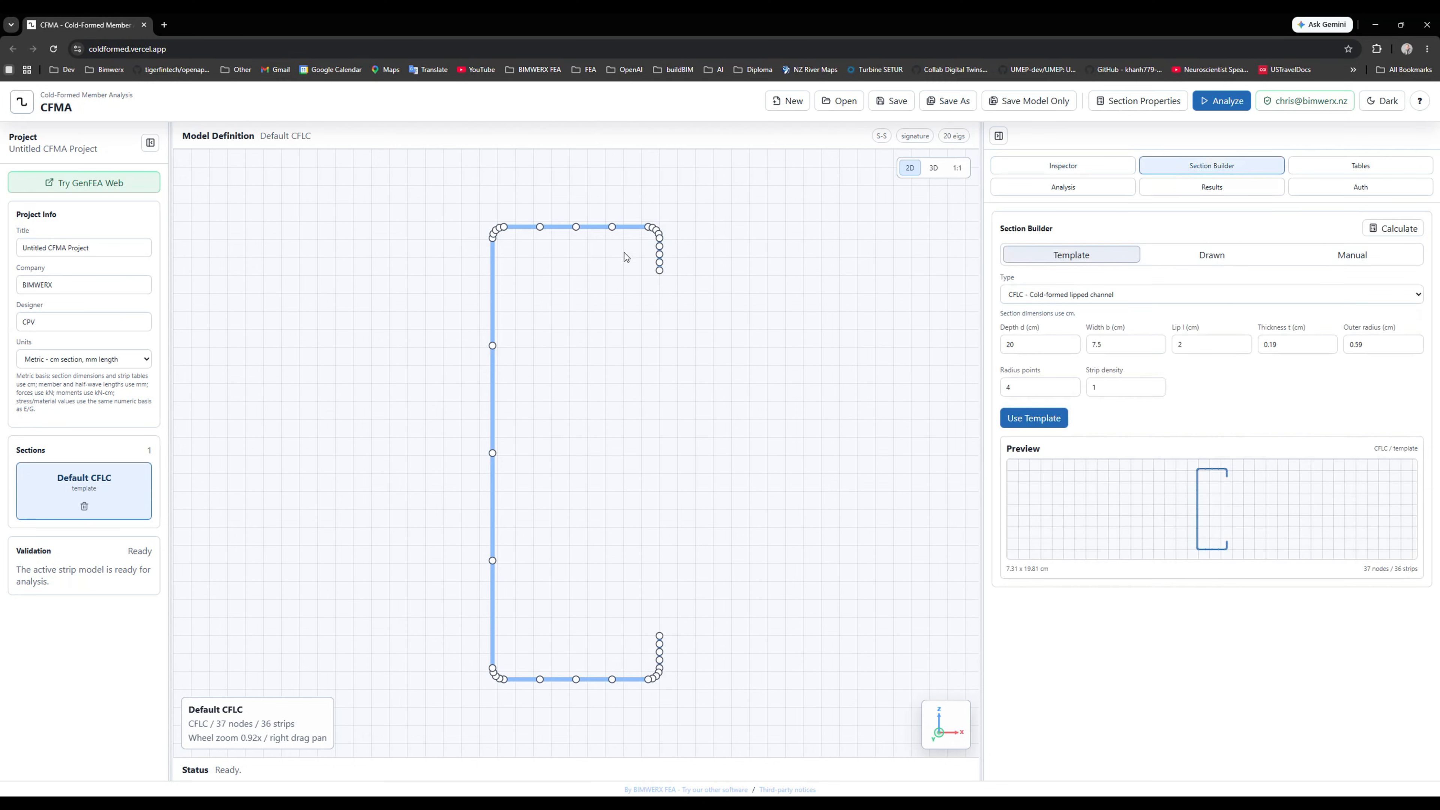
left_click(1092, 166)
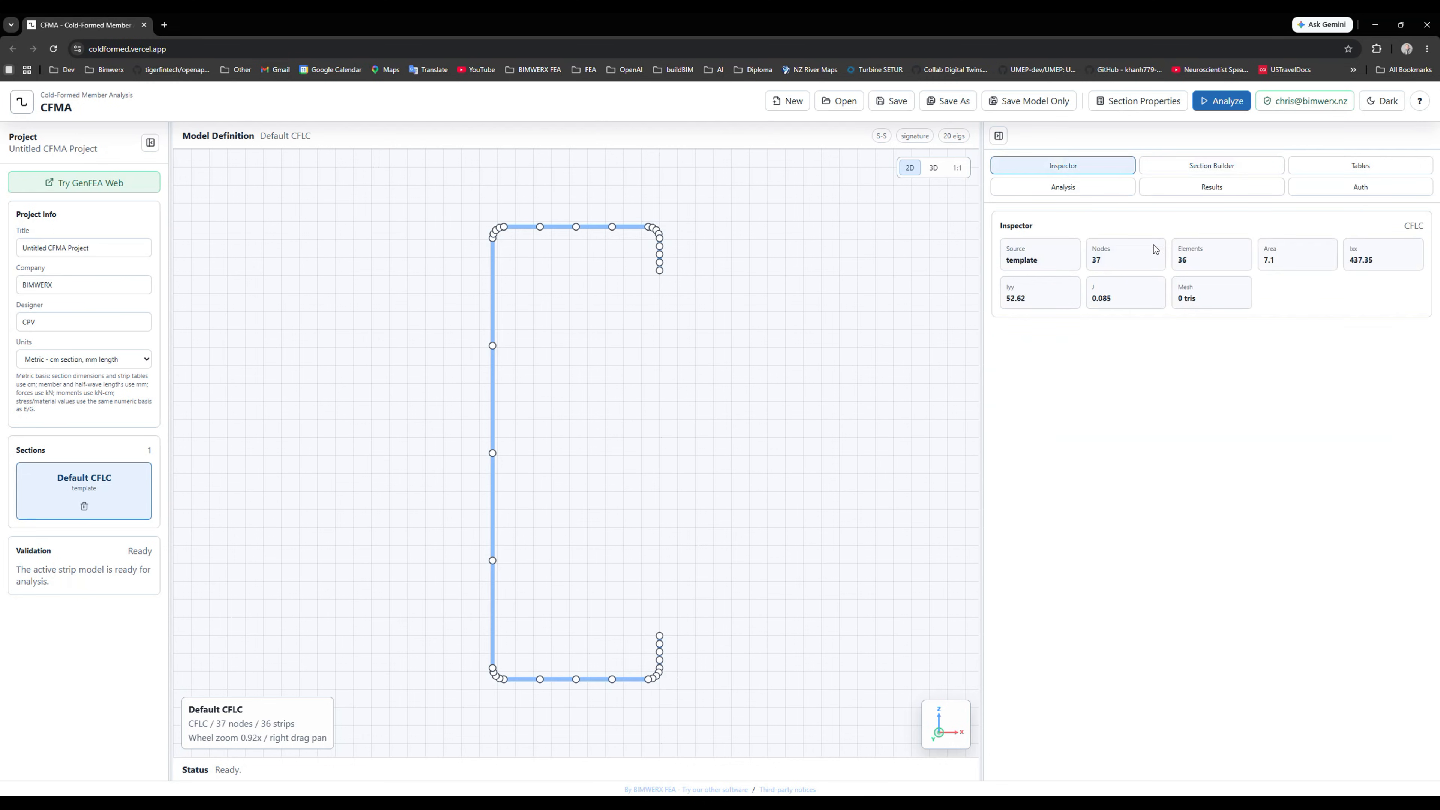
left_click(1186, 169)
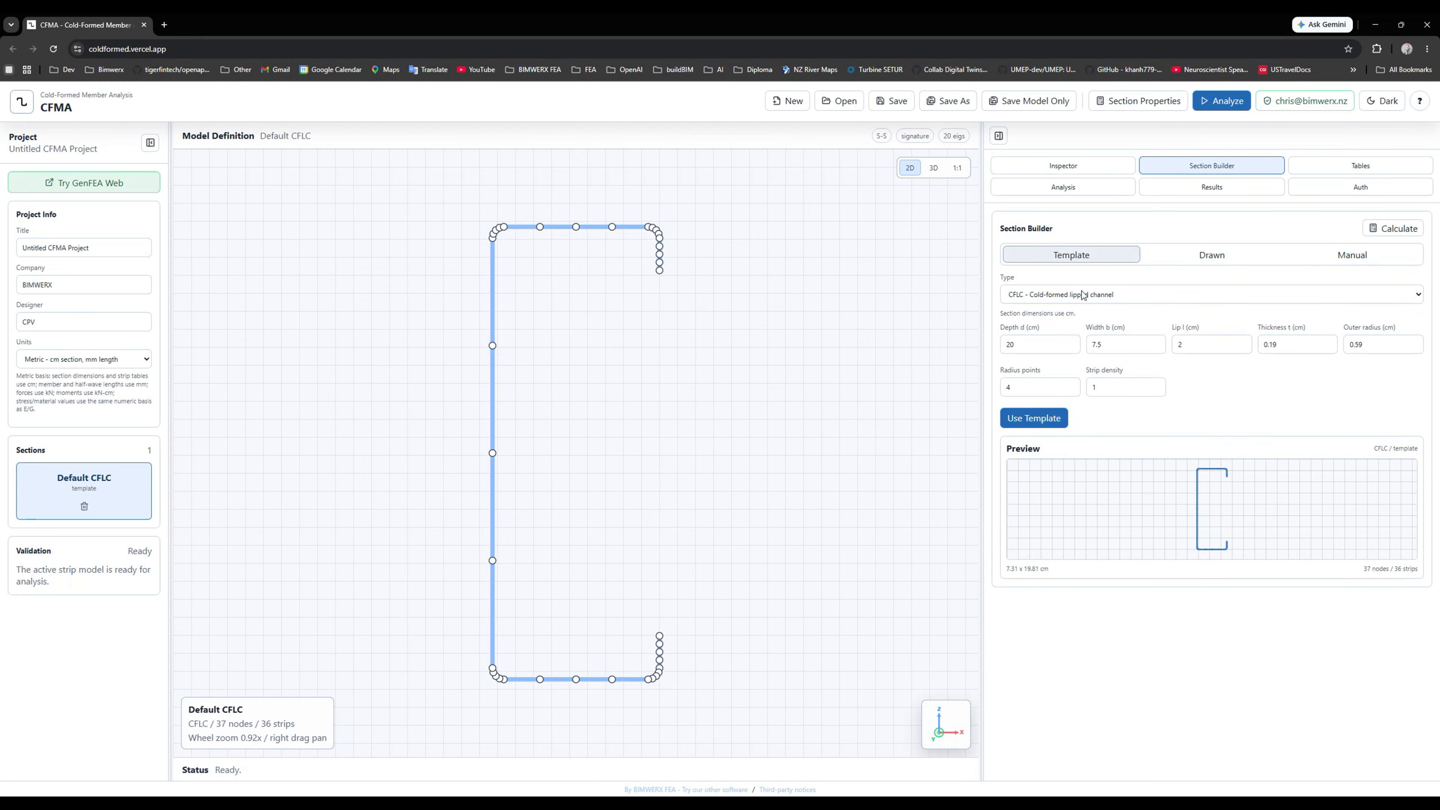
left_click(1111, 294)
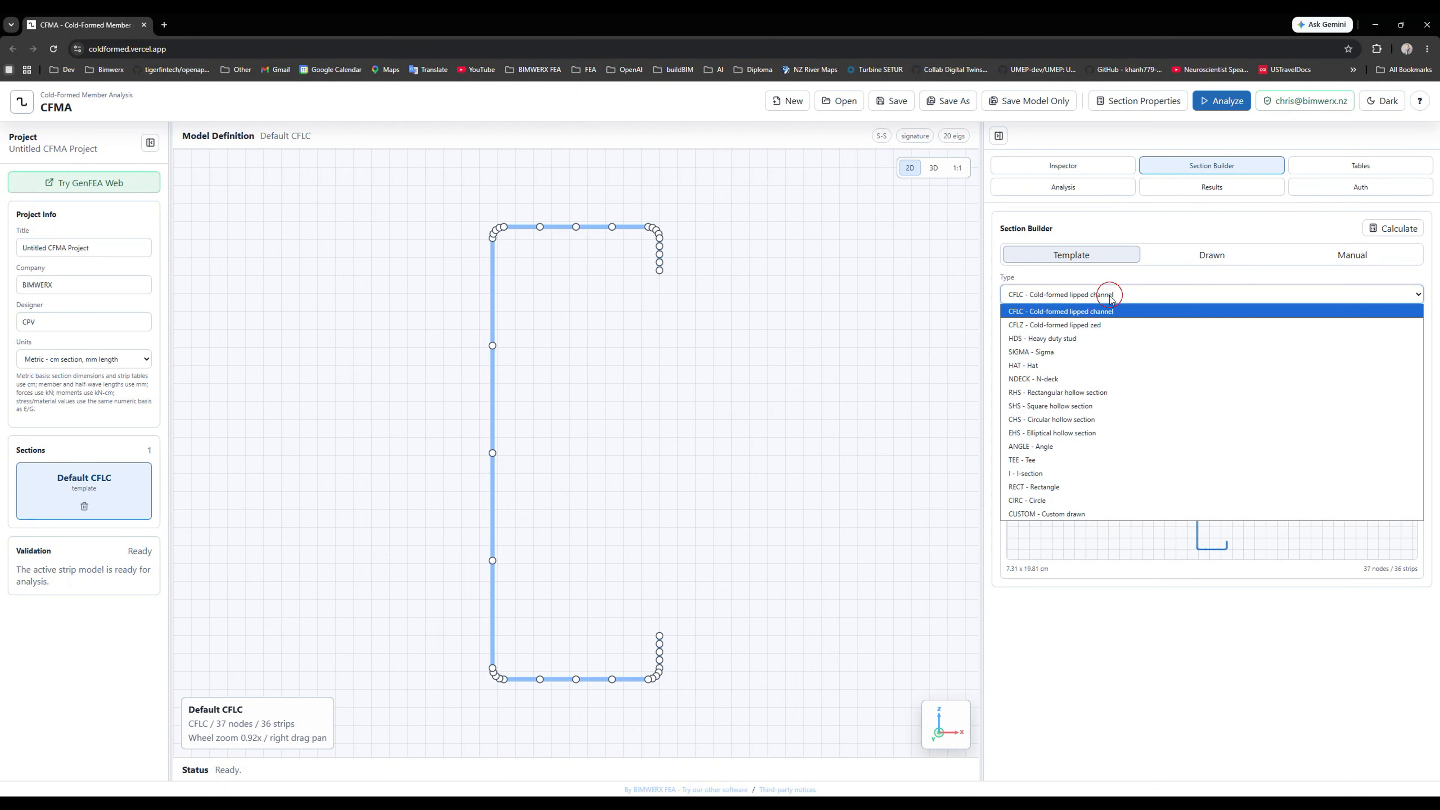
left_click(1068, 351)
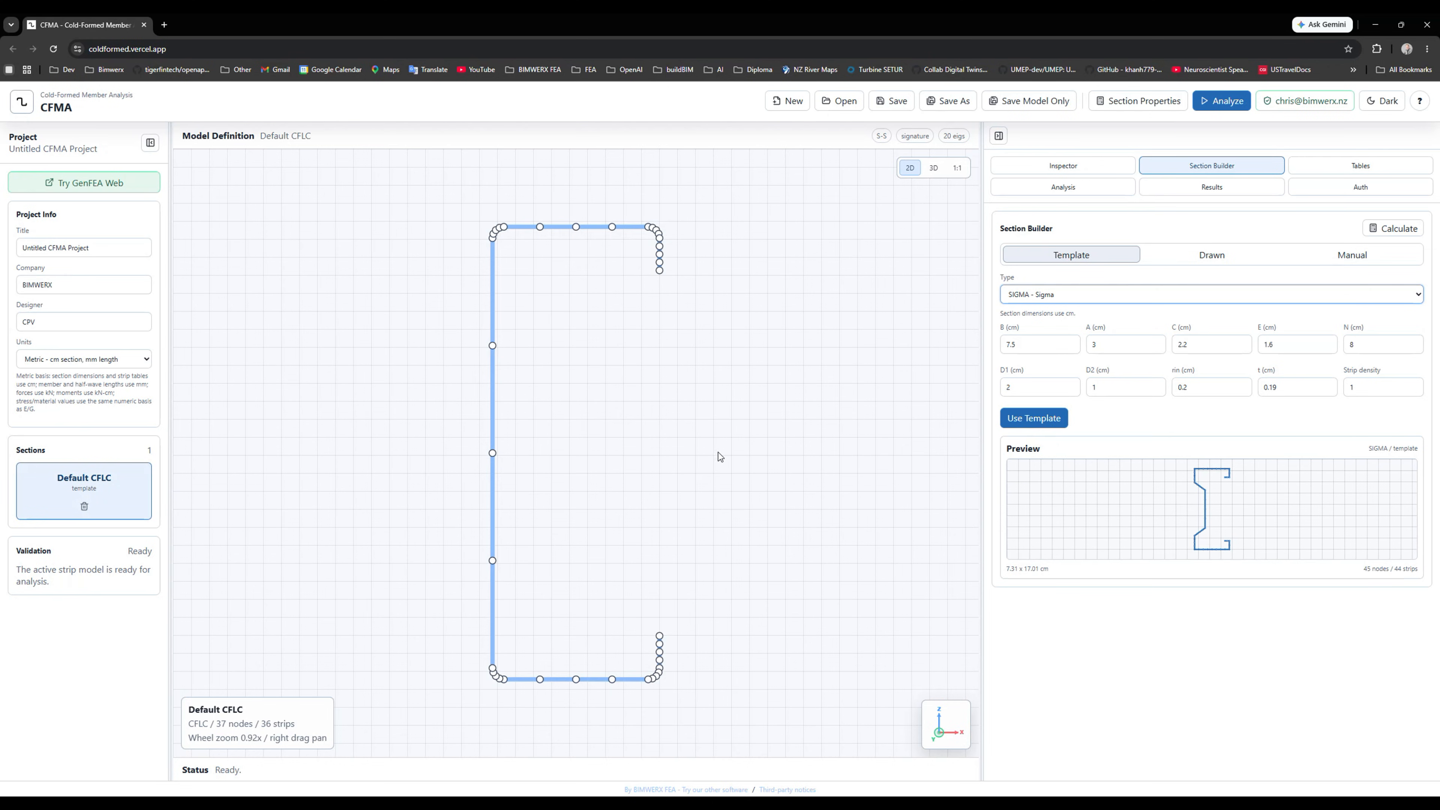
Clear the existing drawn section and sketch an open, eight-point stepped profile about 8 cm wide and 18 cm high on the 2 cm grid.
left_click(1208, 256)
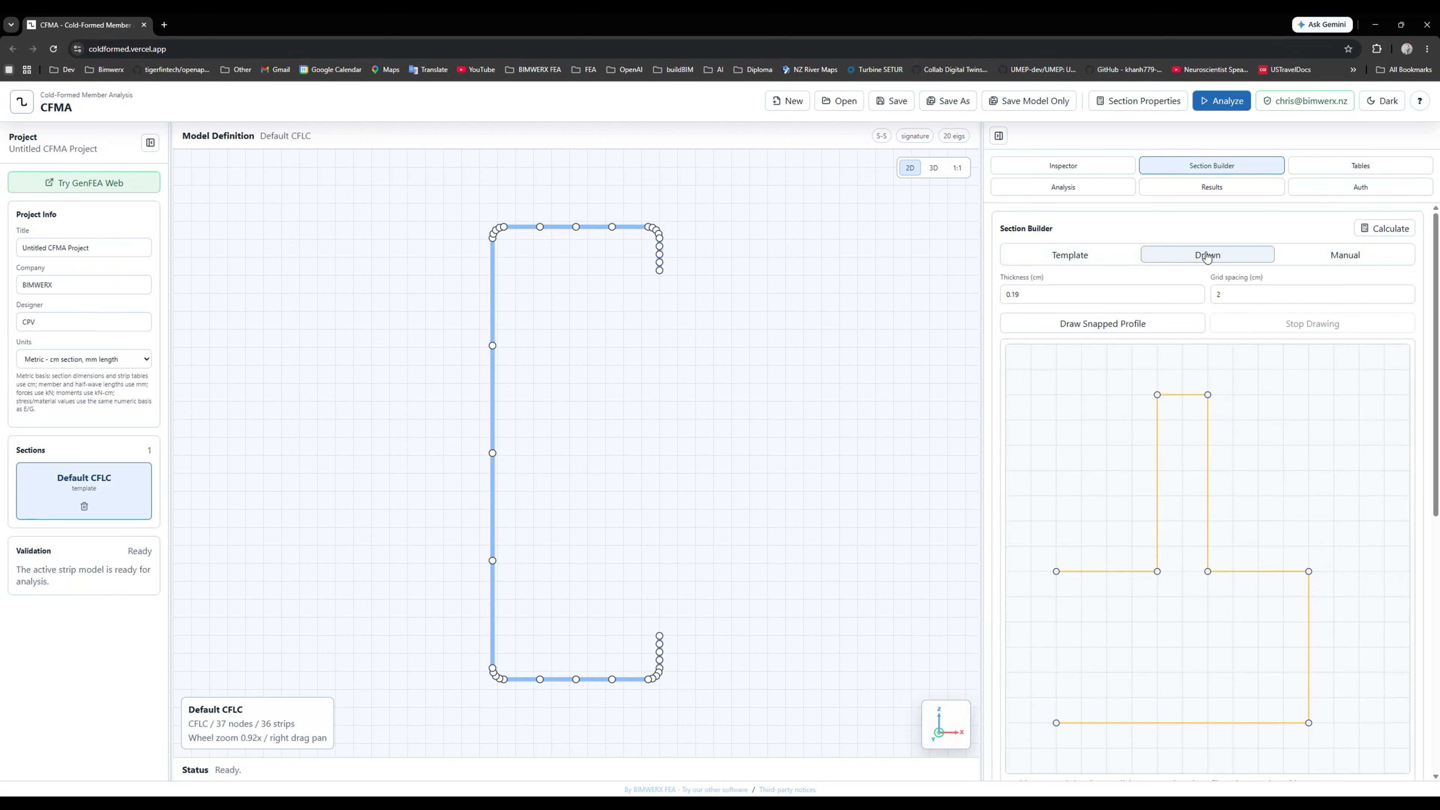
left_click(1083, 327)
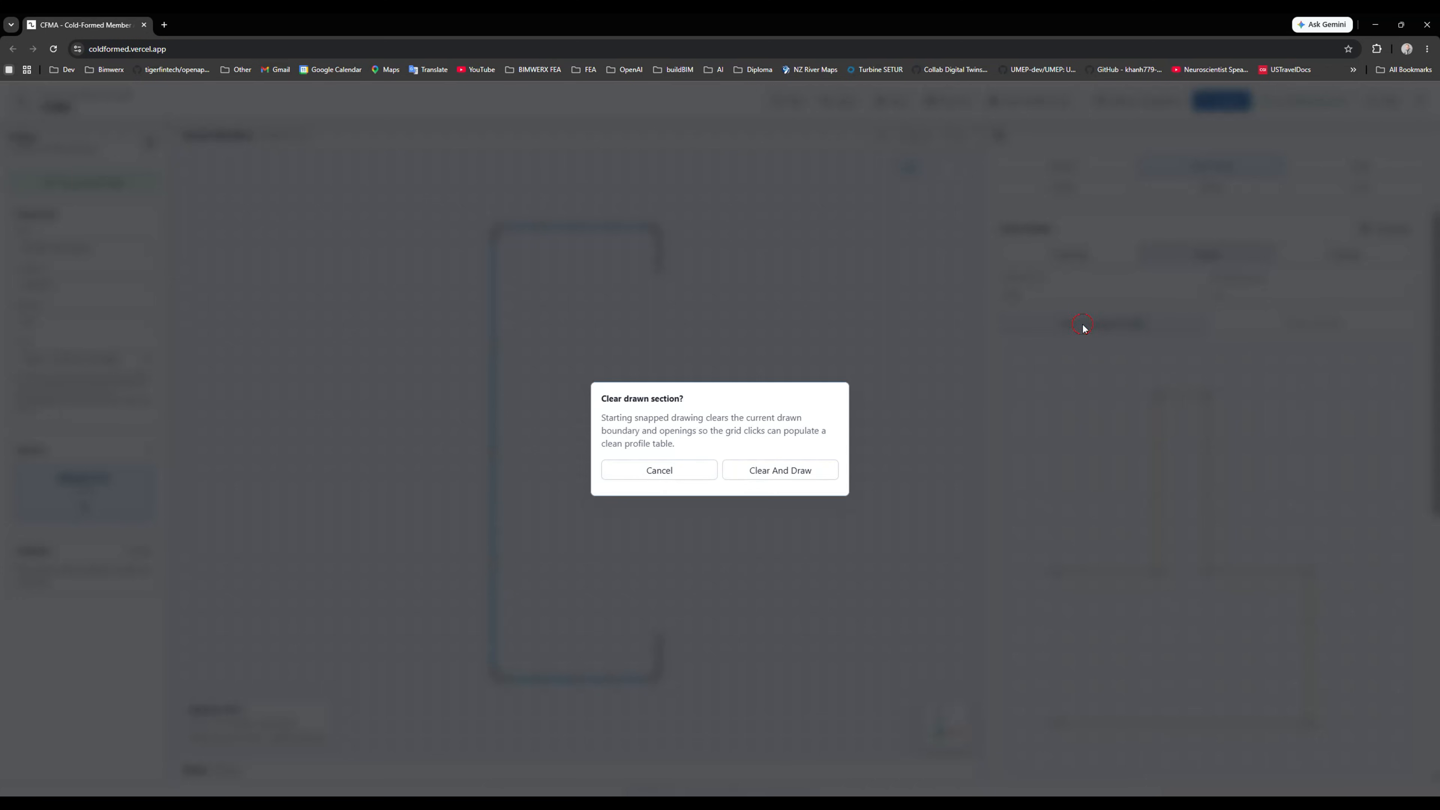
left_click(765, 478)
left_click(1207, 420)
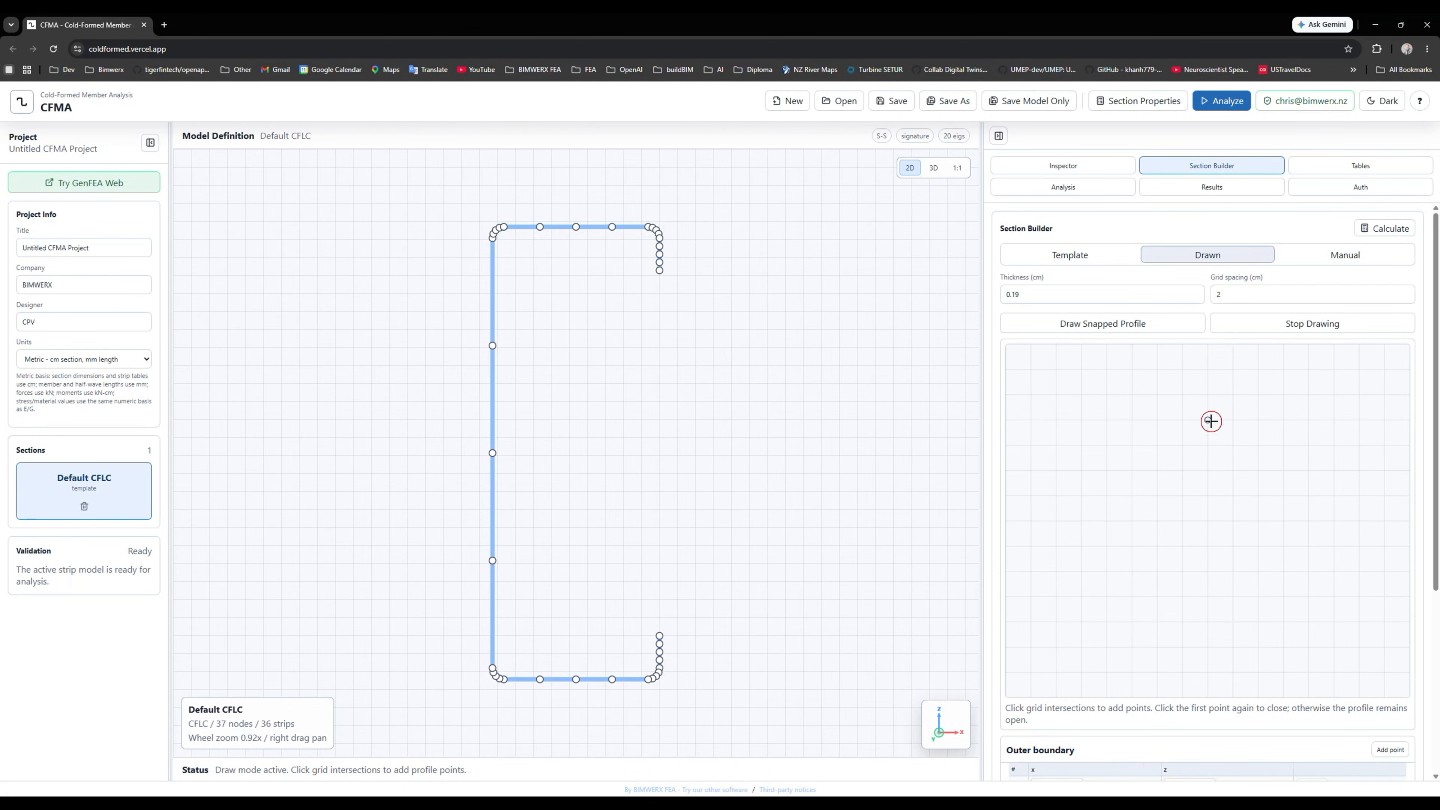
left_click(1134, 421)
left_click(1132, 496)
left_click(1157, 496)
left_click(1157, 571)
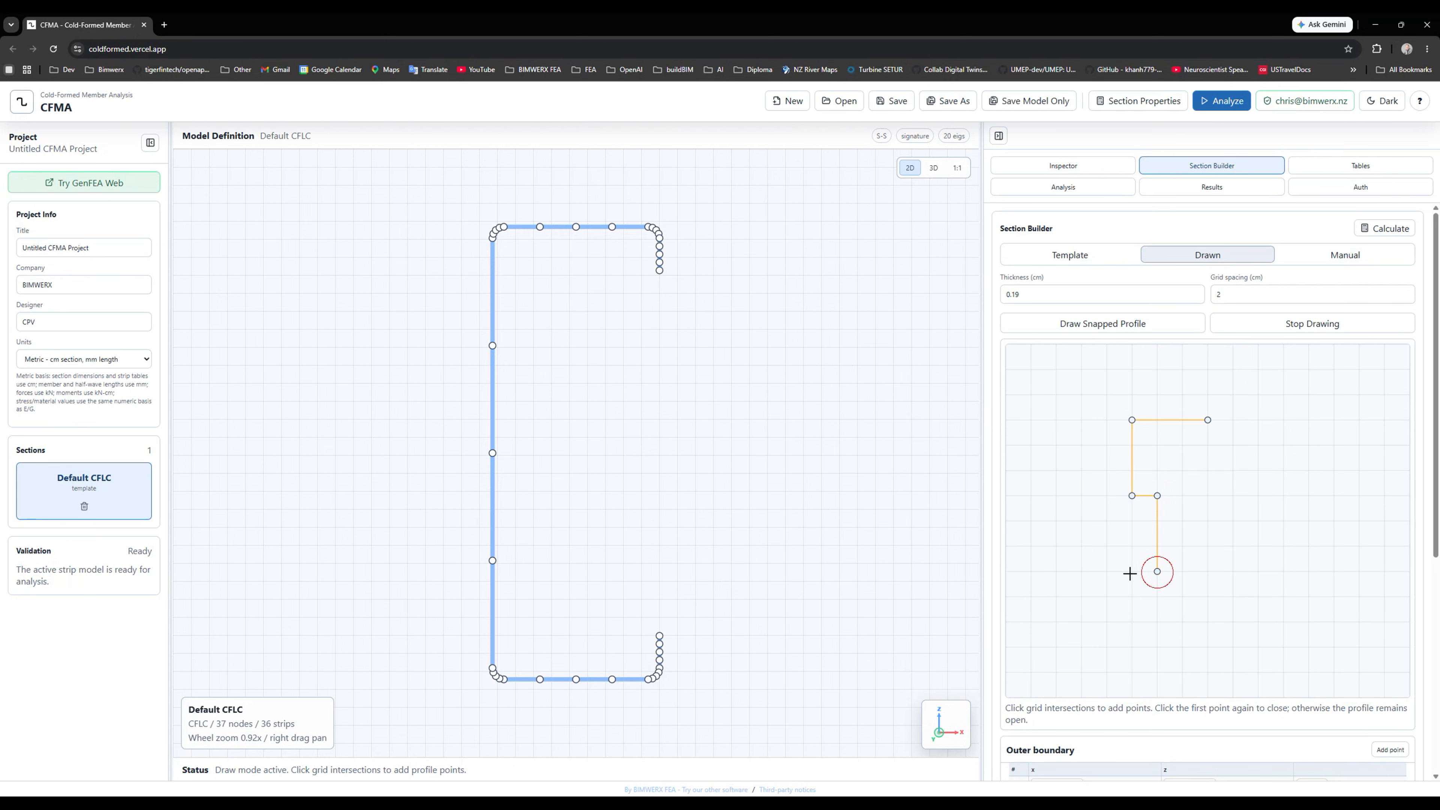
left_click(1132, 571)
left_click(1131, 647)
left_click(1232, 648)
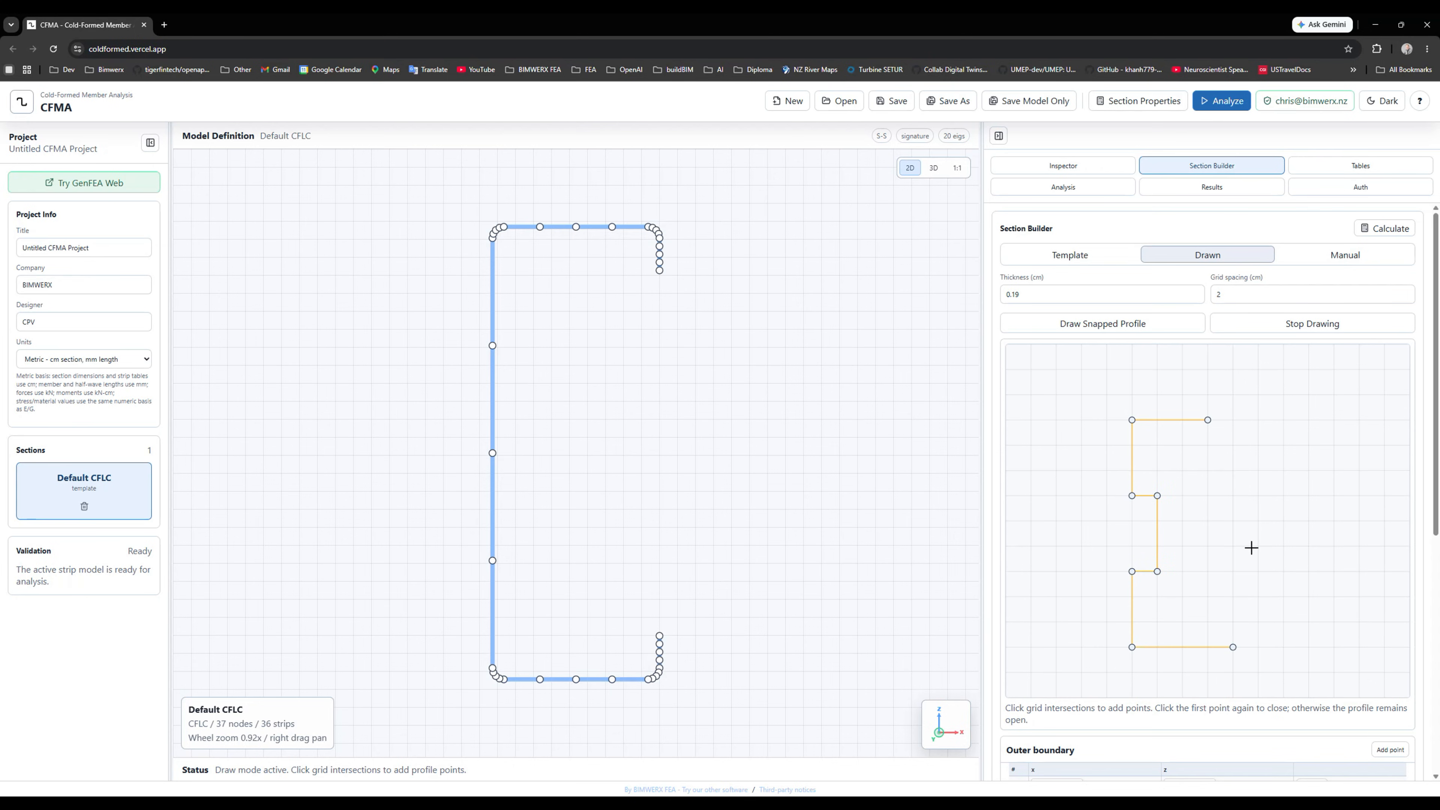
left_click(1285, 324)
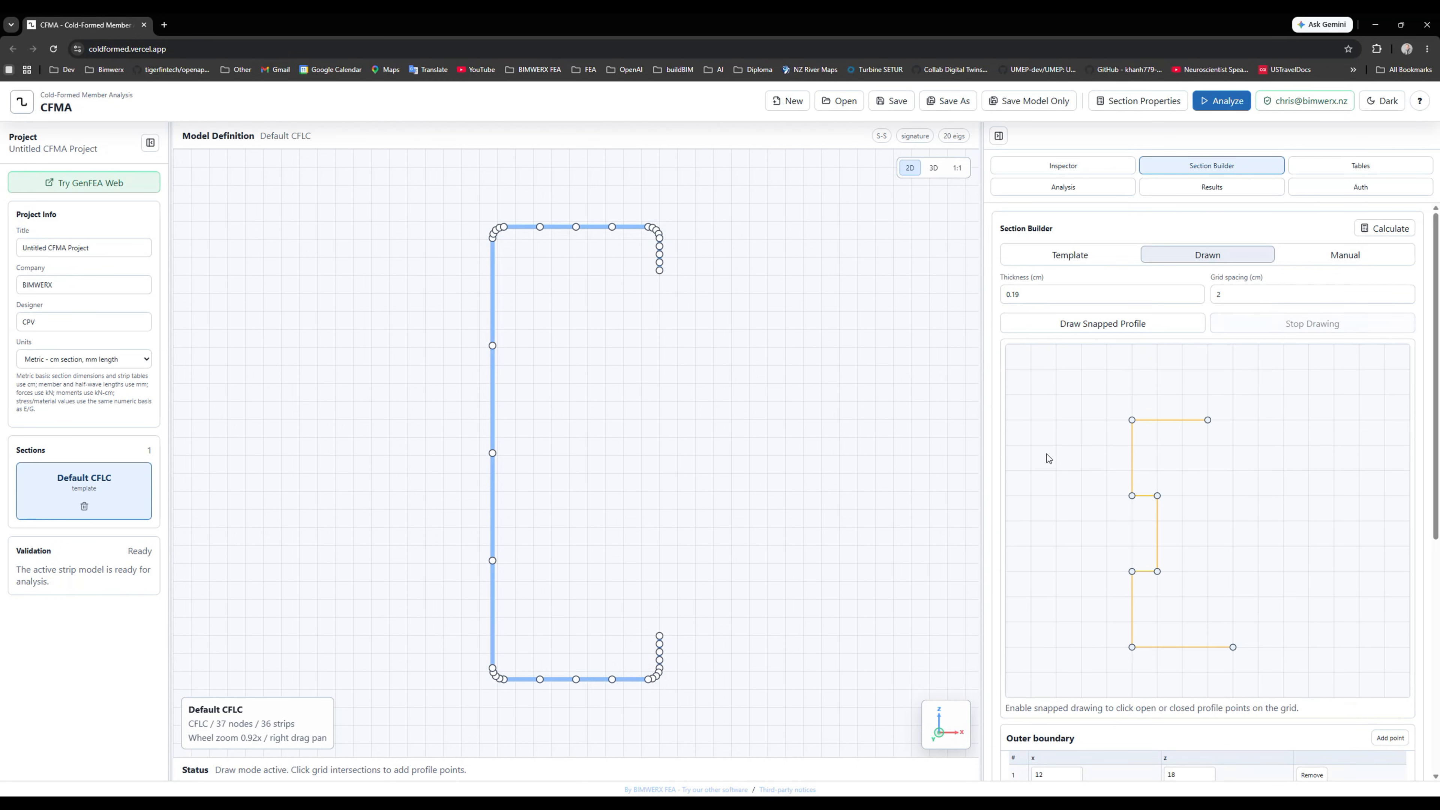
Add the drawn stepped profile to the project's sections.
scroll(1132, 613, "down", 5)
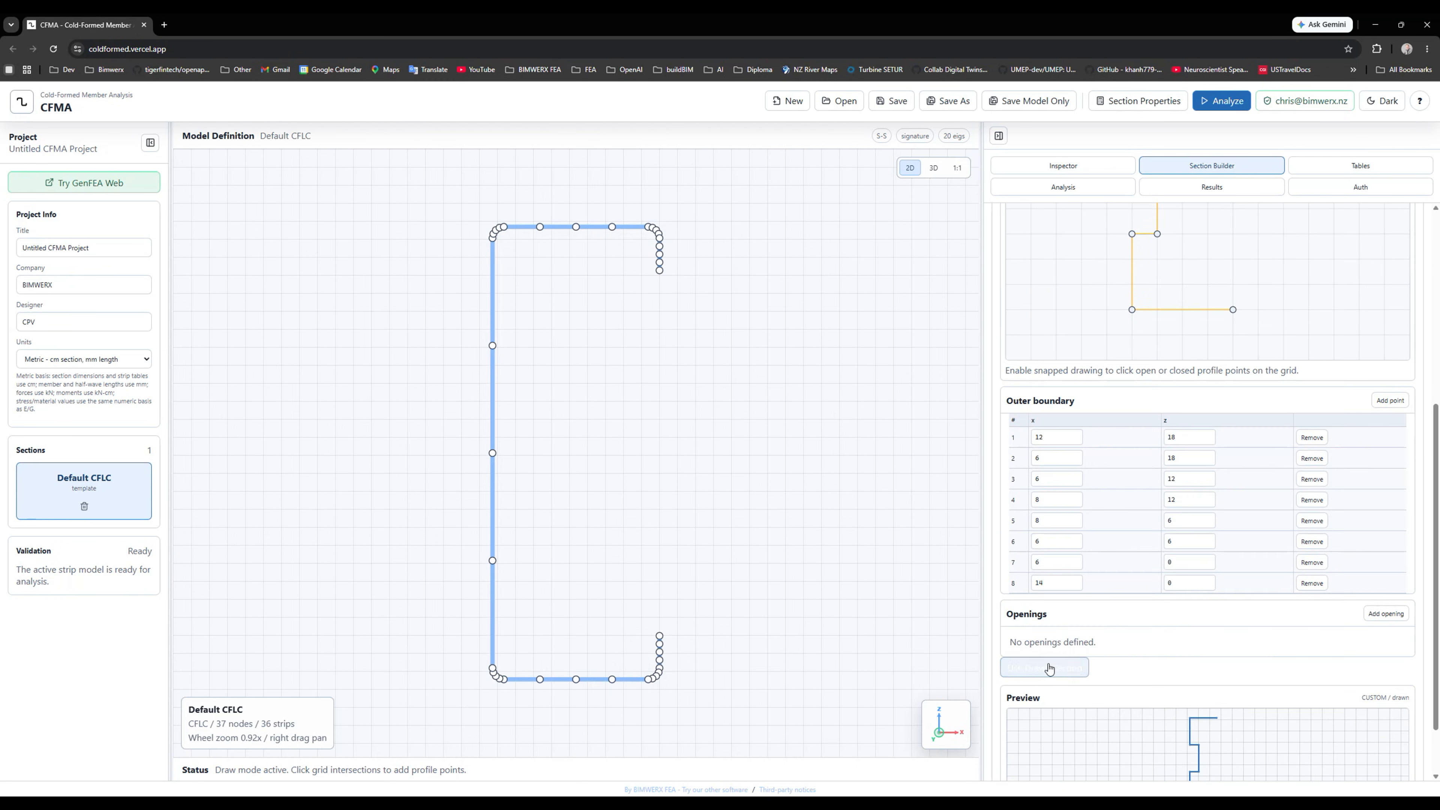
scroll(1146, 651, "down", 1)
left_click(1059, 601)
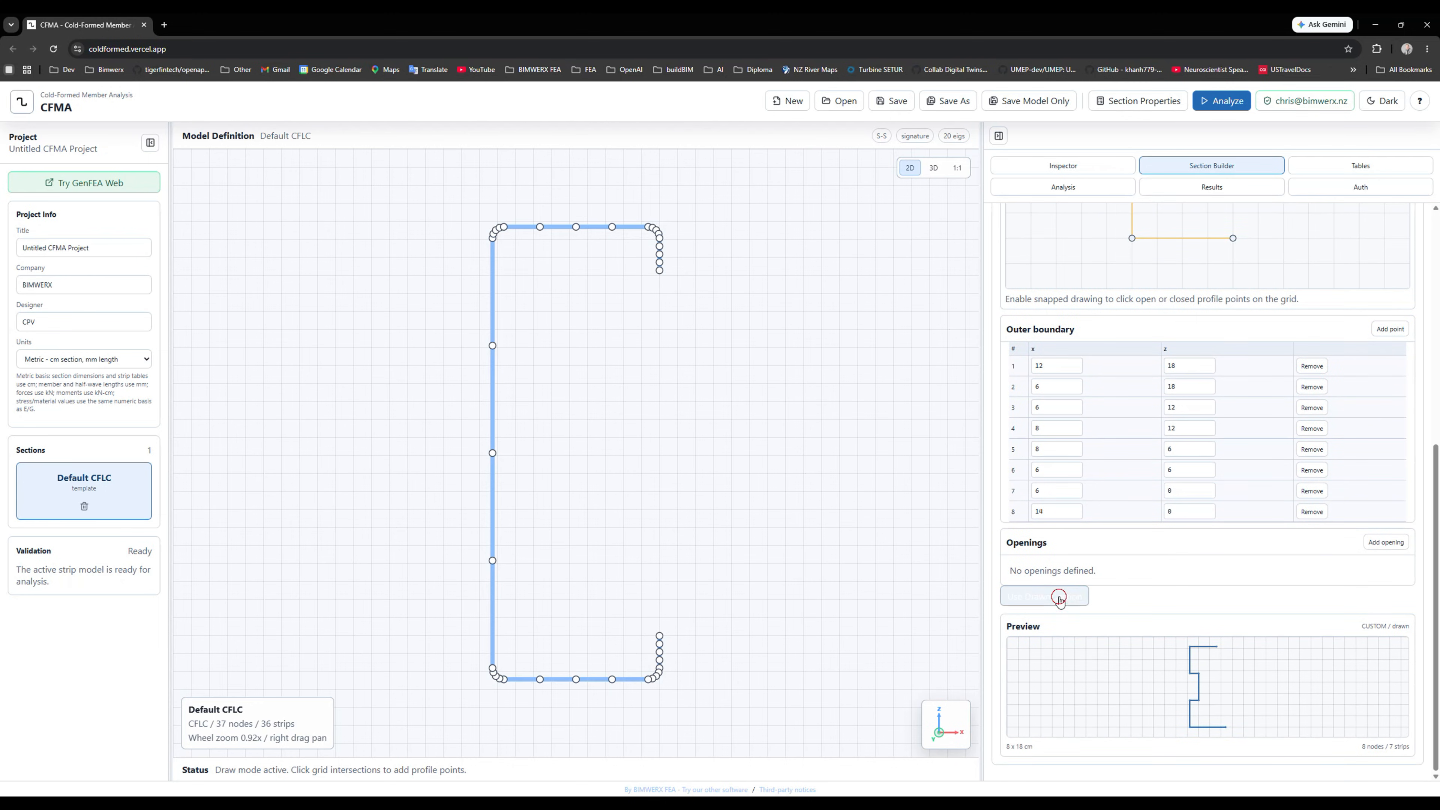
Inspect the drawn custom section's properties and delete that section from the project.
left_click(1058, 172)
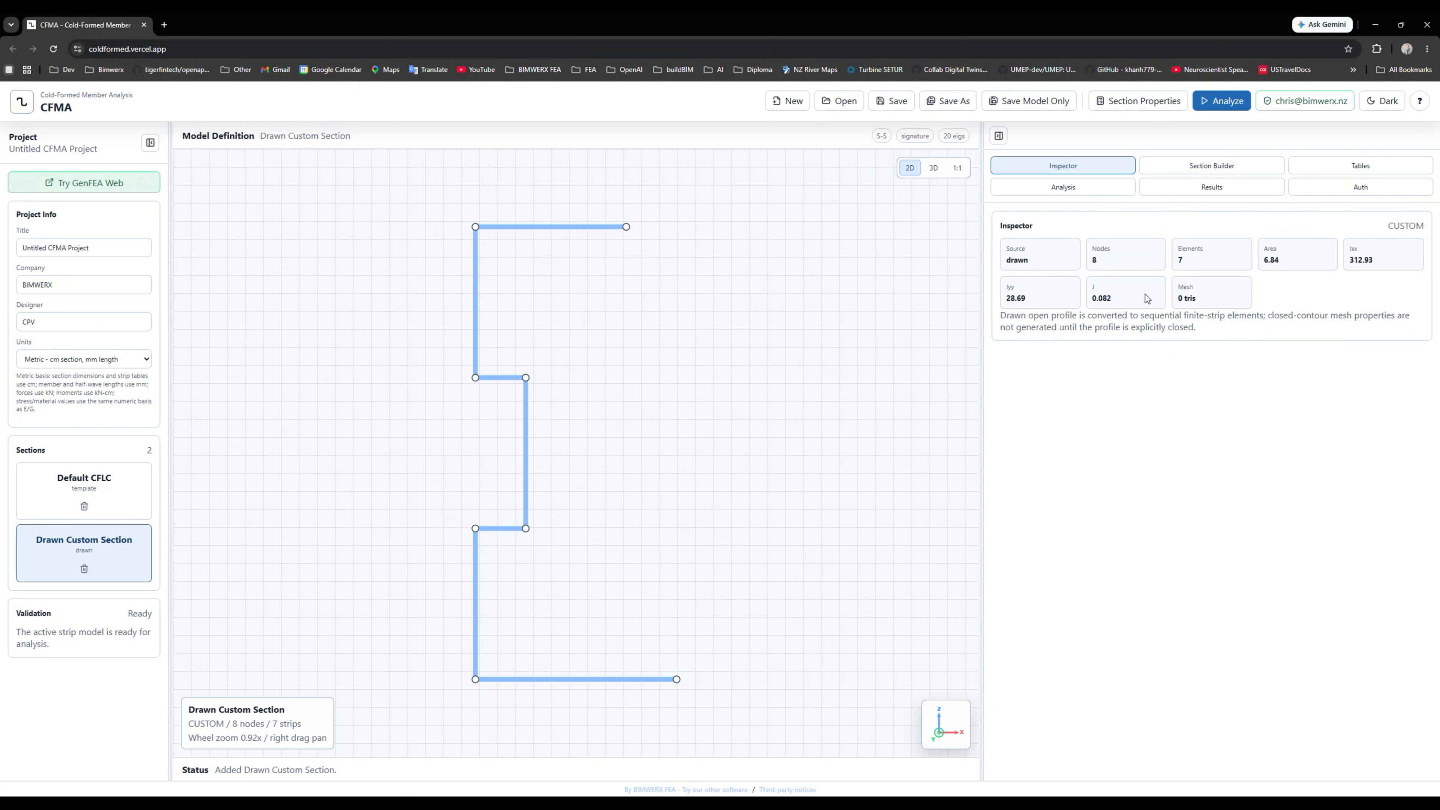
left_click(84, 569)
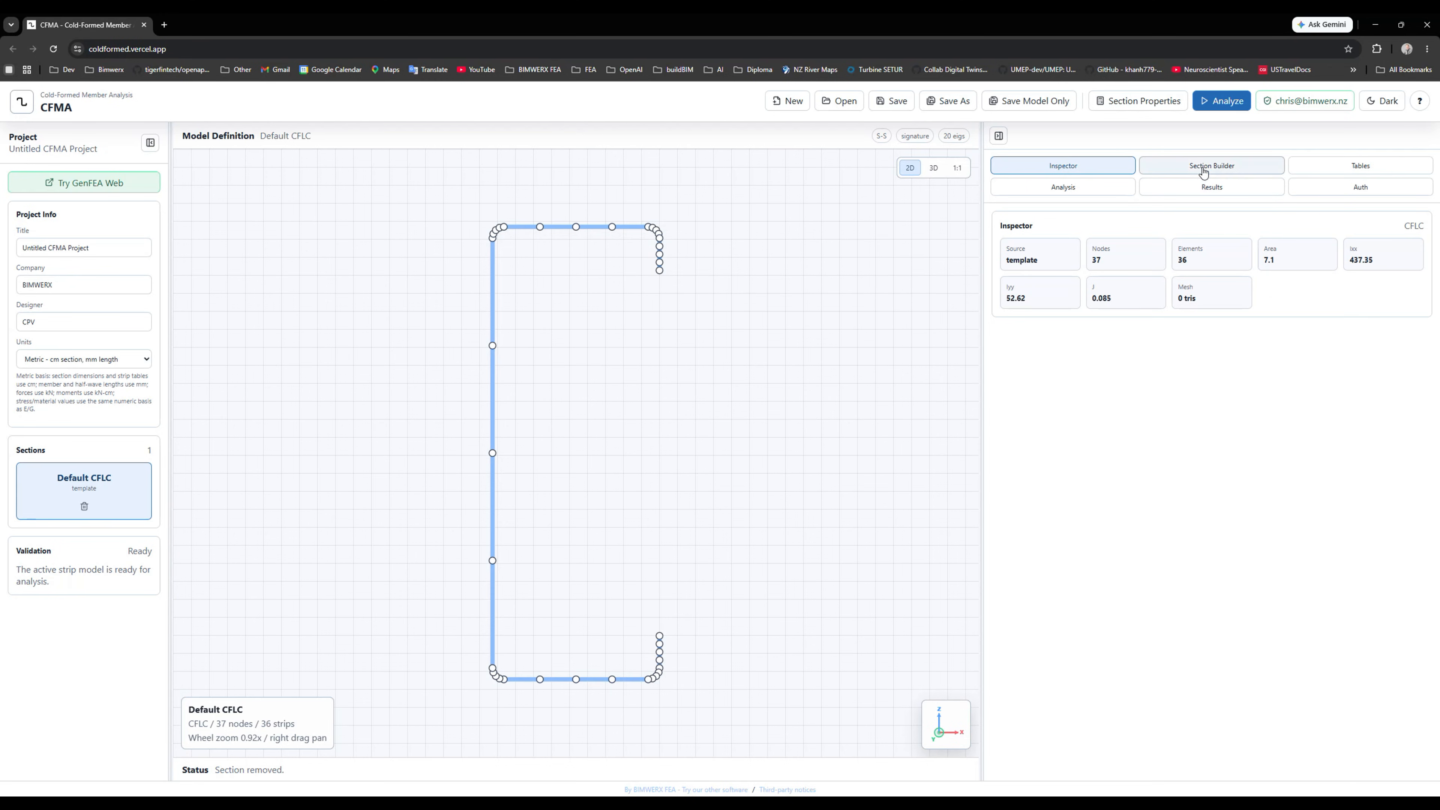
Configure the analysis as Elastic Buckling with the Signature curve solution and Pinned / Pinned supports.
left_click(1073, 193)
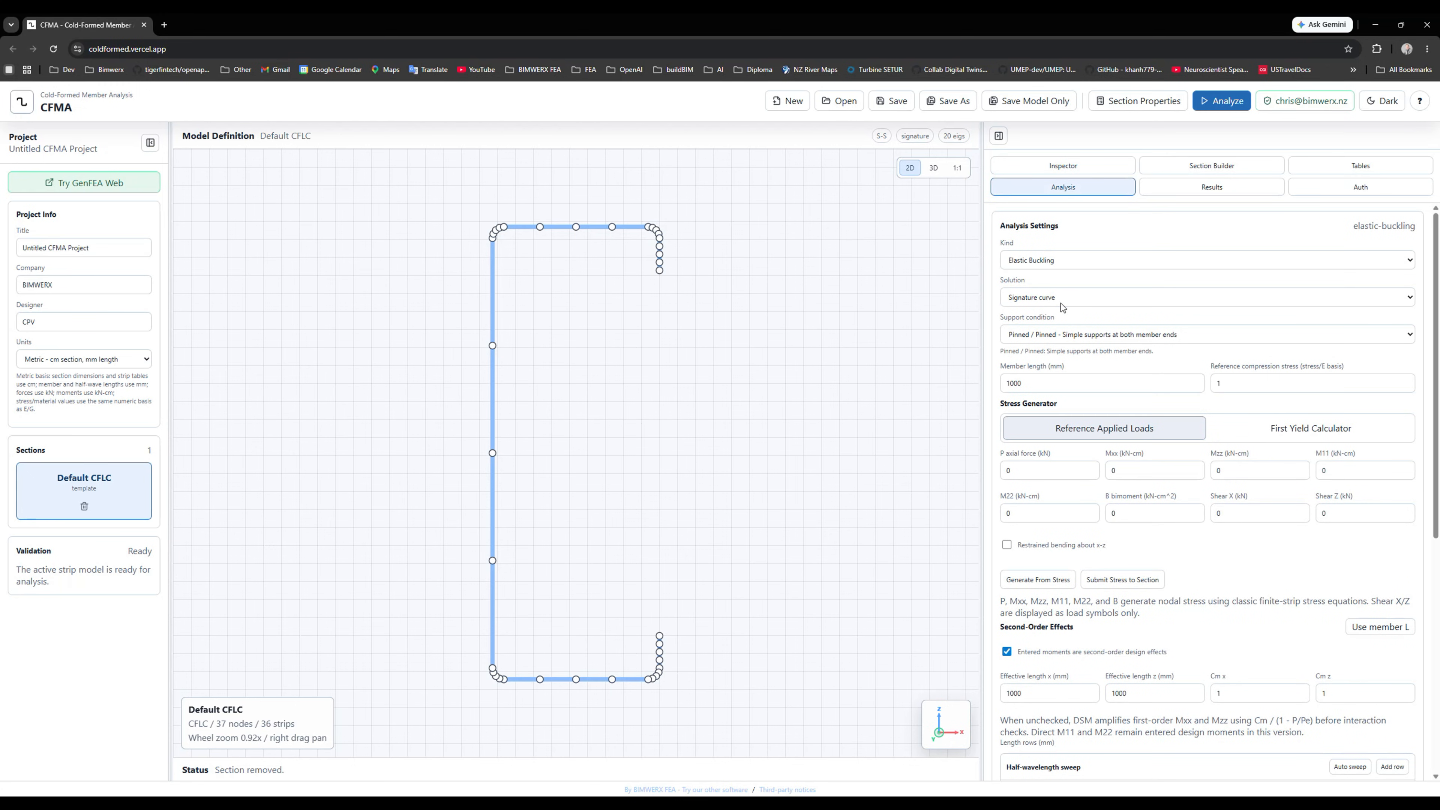
left_click(1051, 260)
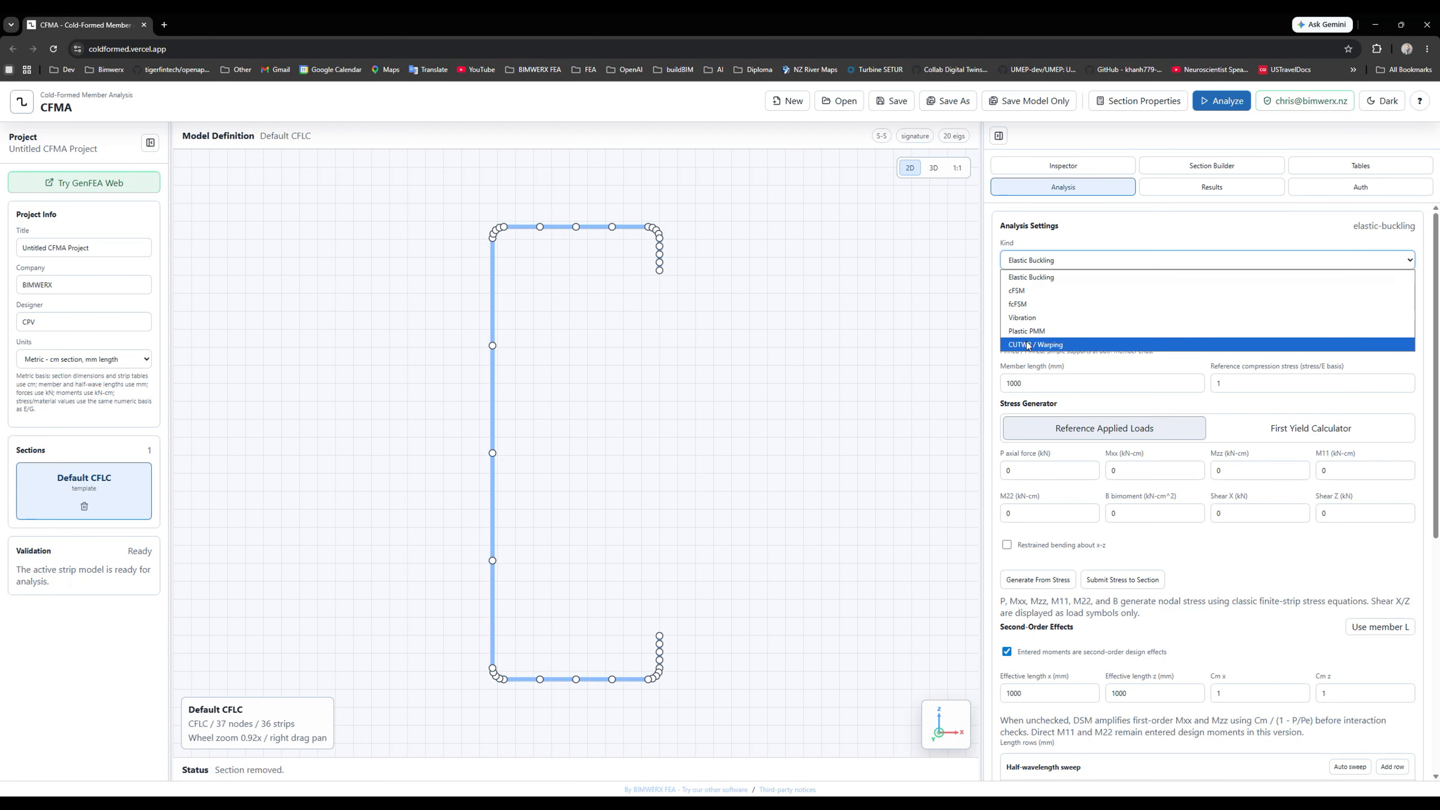
left_click(1035, 278)
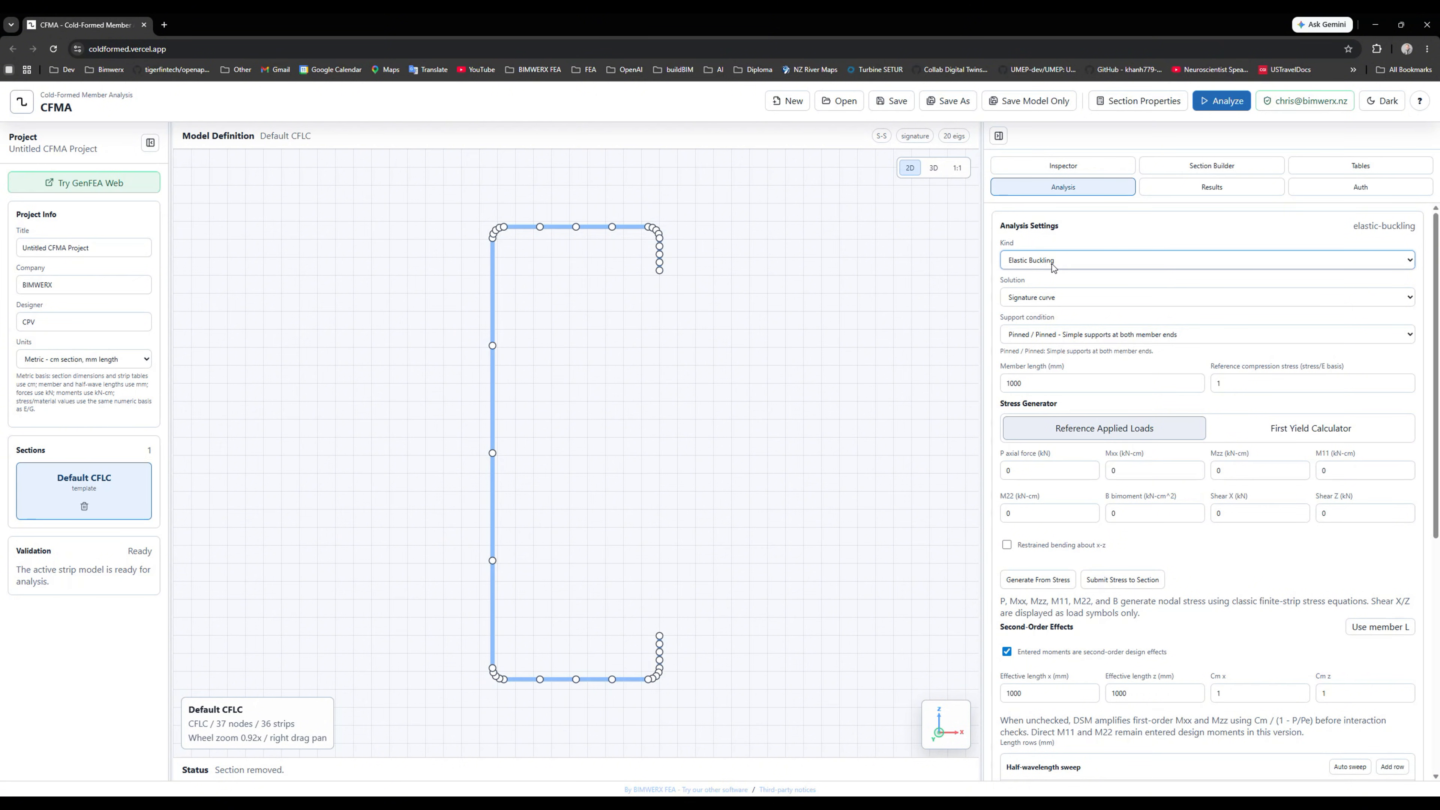
left_click(1078, 299)
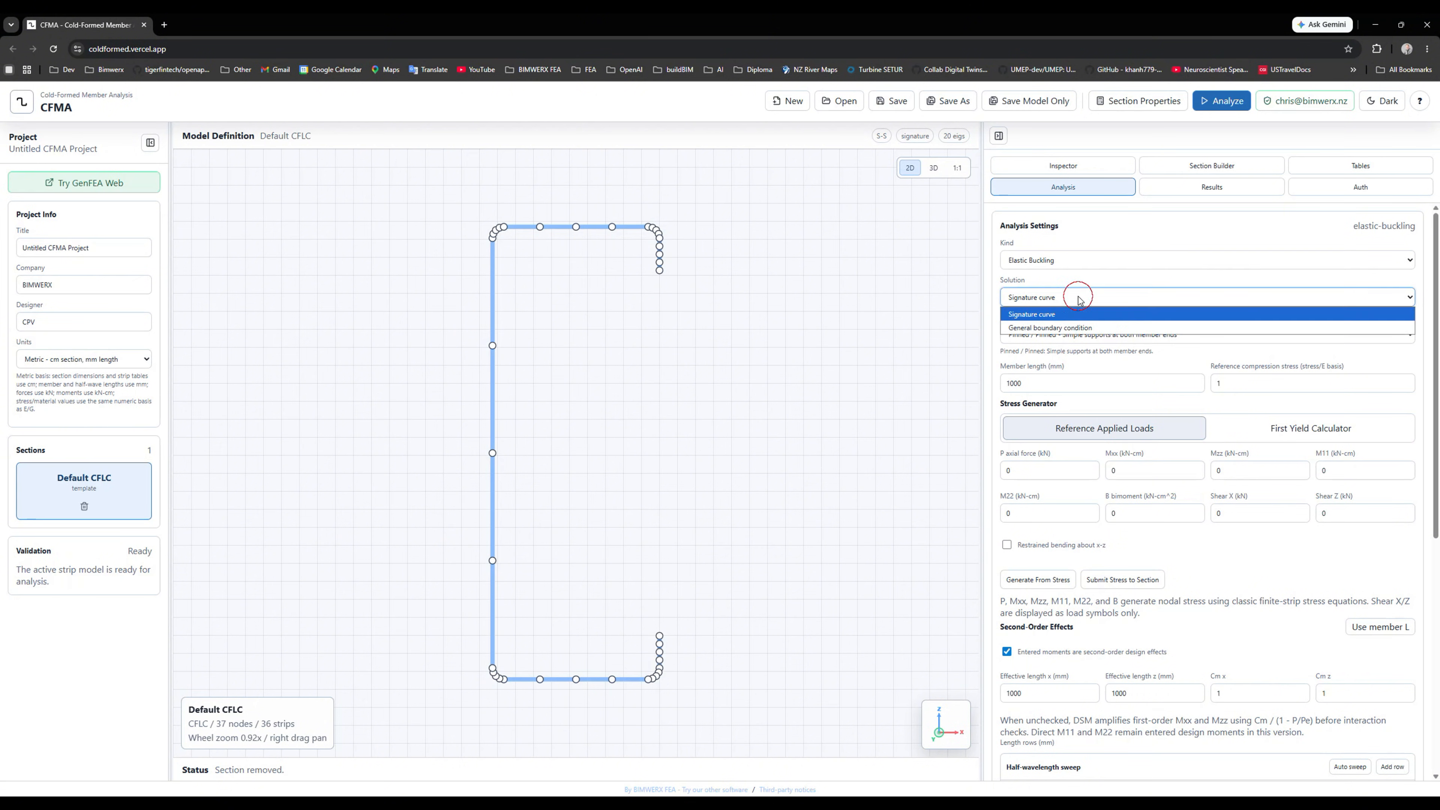
left_click(1056, 313)
left_click(1066, 338)
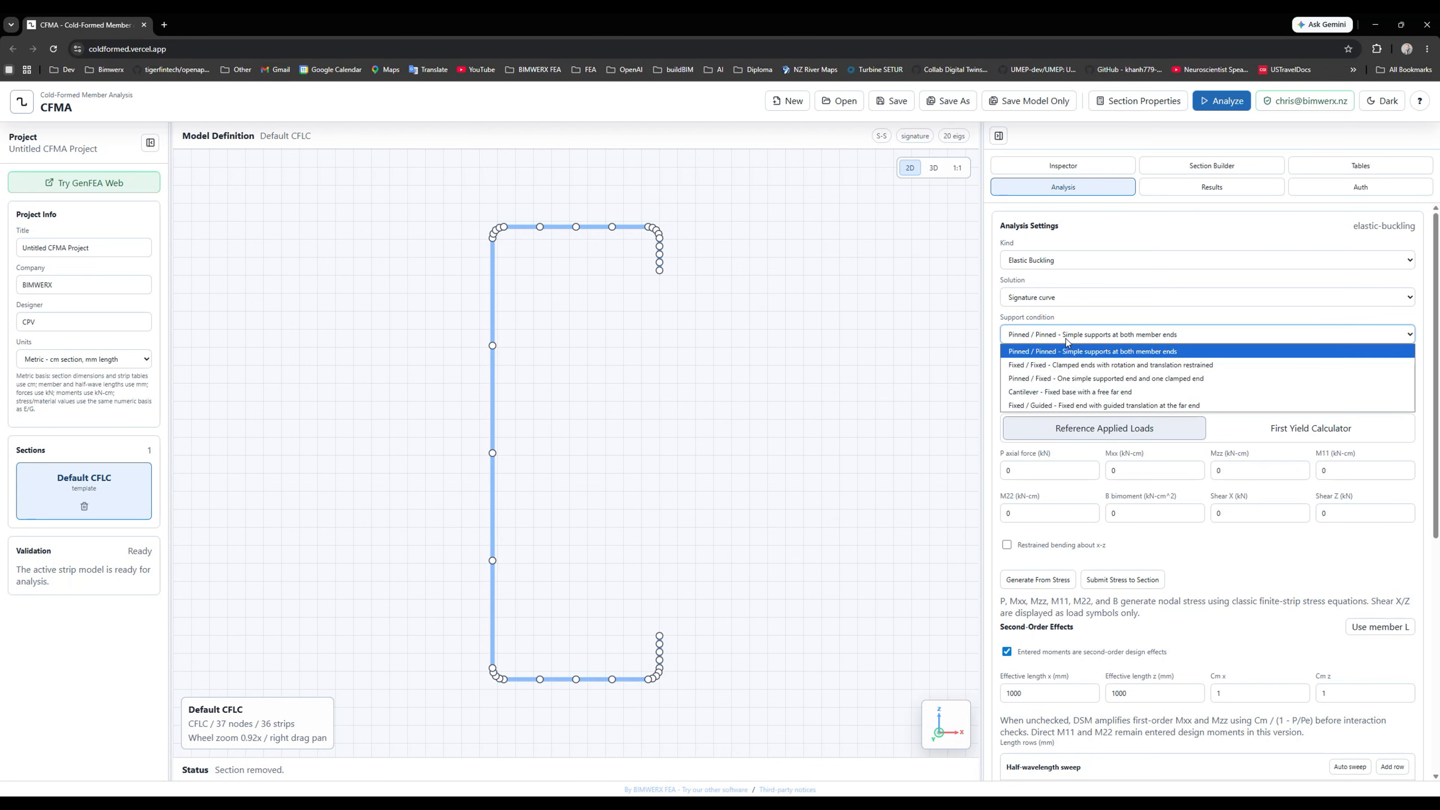
left_click(1046, 352)
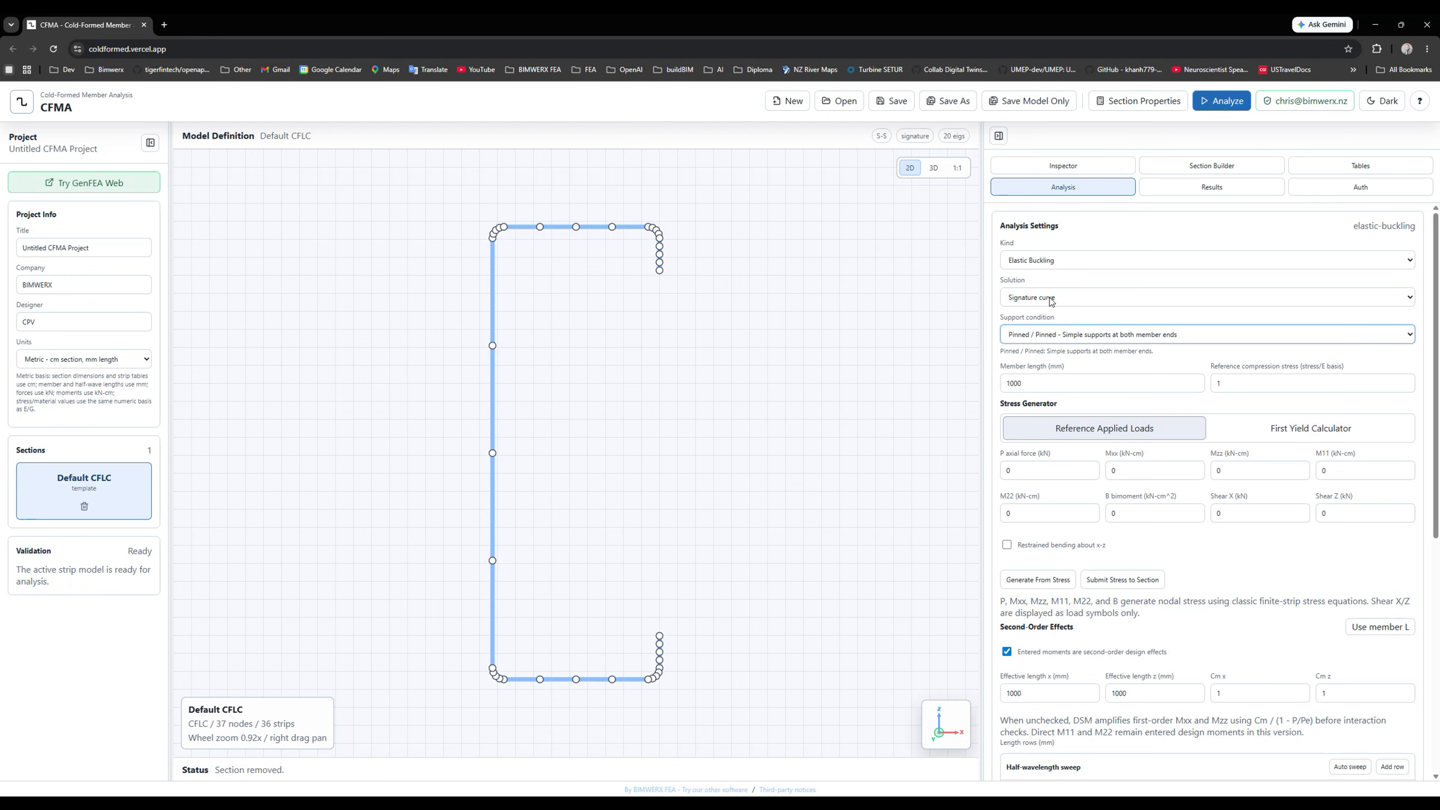
Set the member length to 2000 mm and regenerate the half-wavelength rows with the automatic sweep.
left_click(1031, 388)
left_click_drag(1007, 382, 1012, 383)
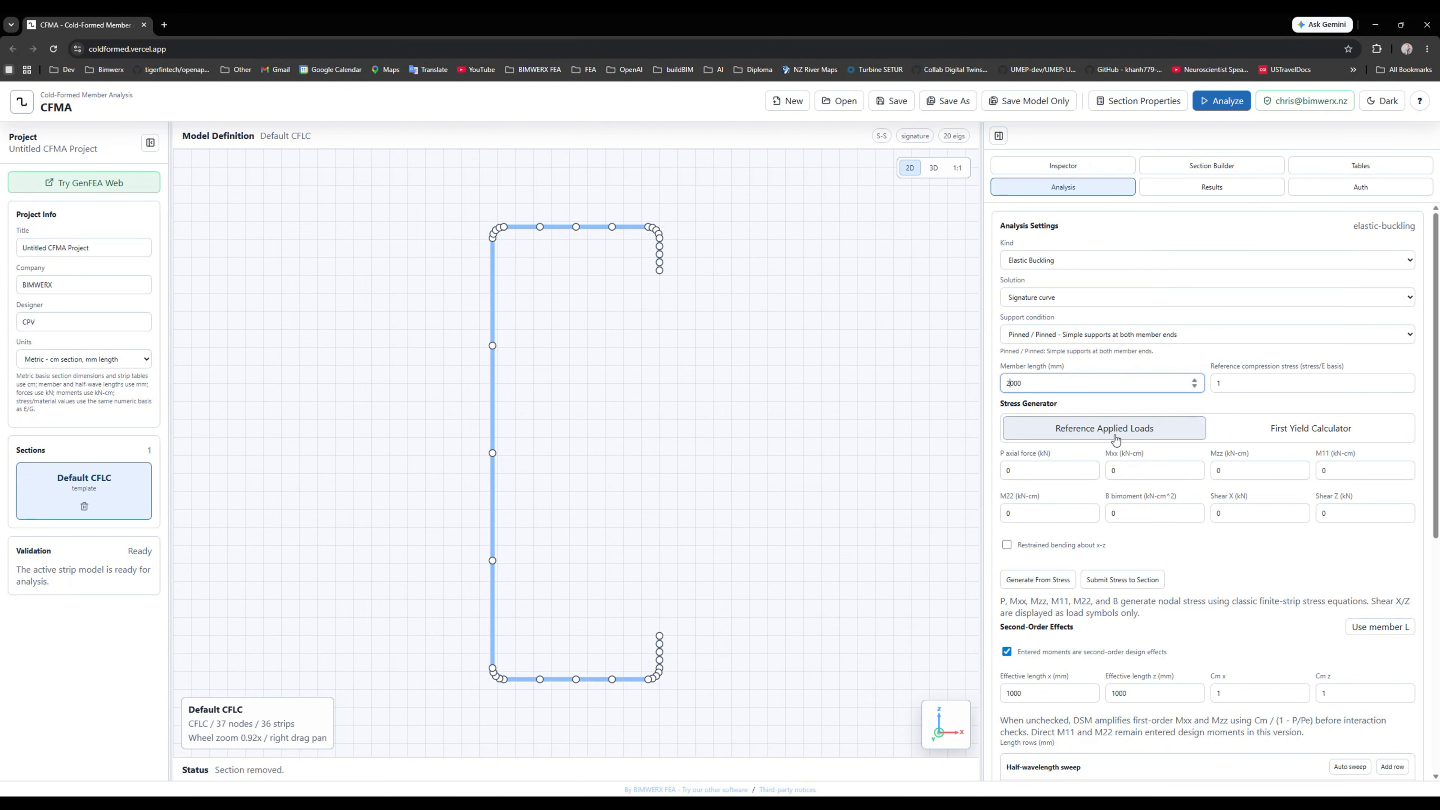
scroll(1033, 540, "down", 6)
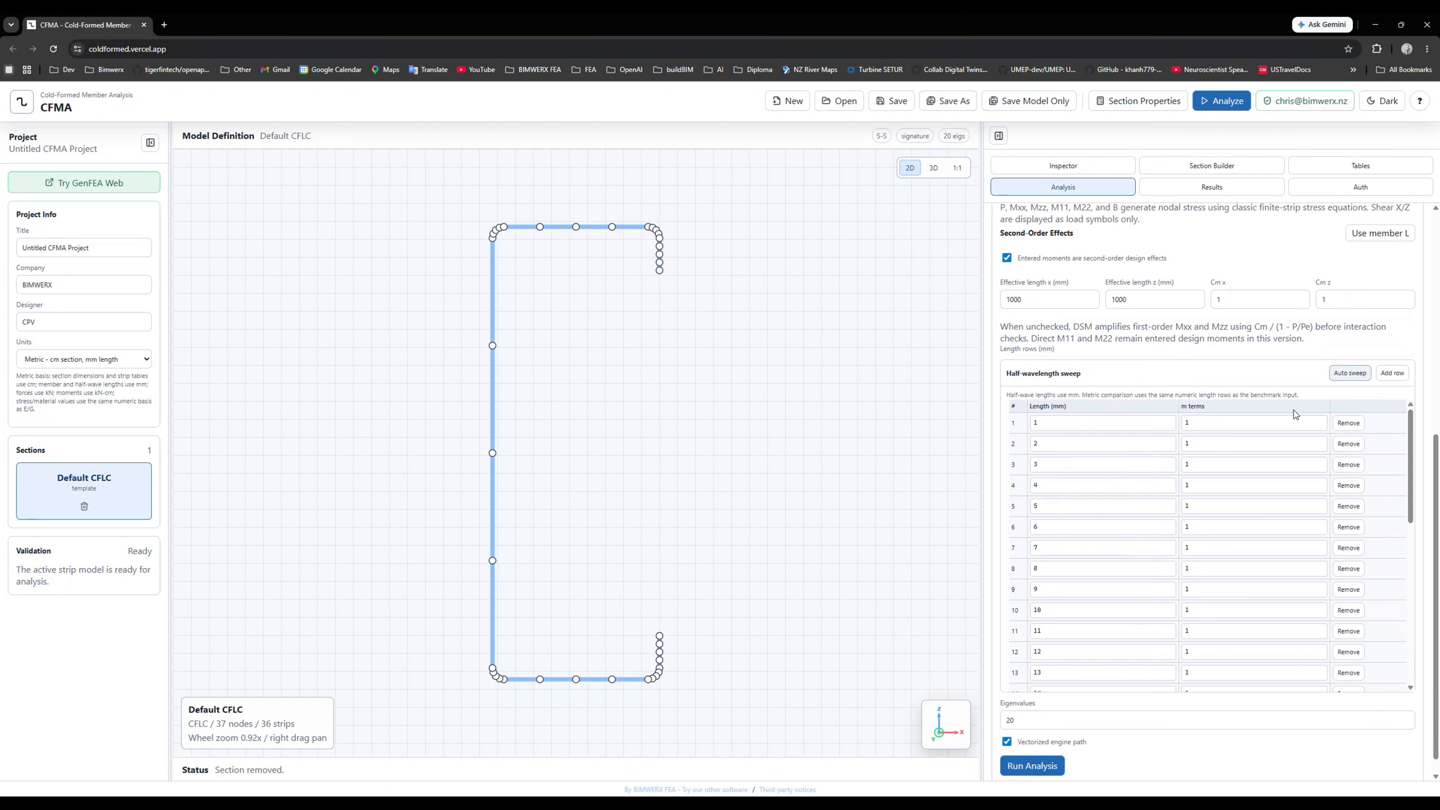
left_click(1350, 373)
scroll(1093, 461, "down", 1)
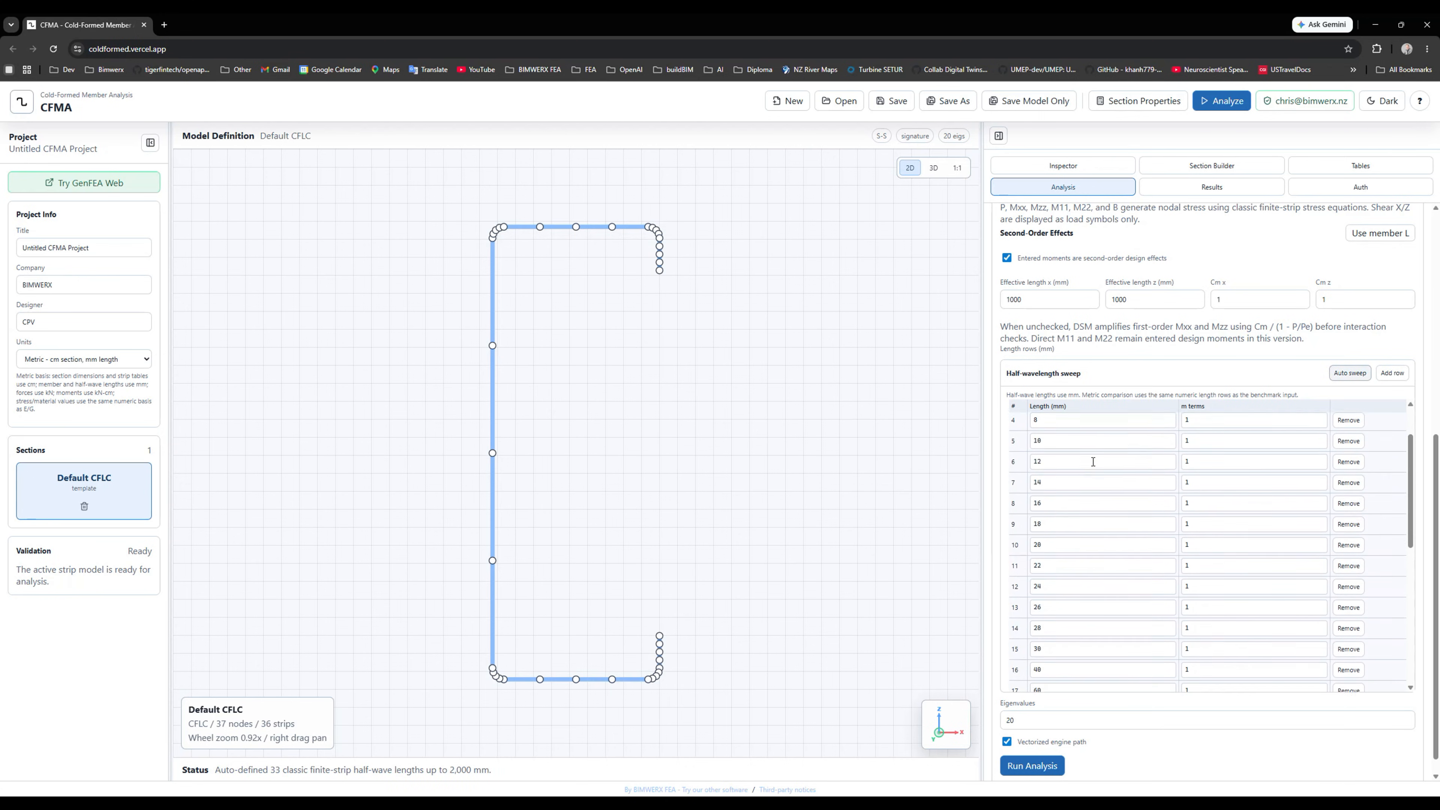
scroll(1093, 461, "down", 6)
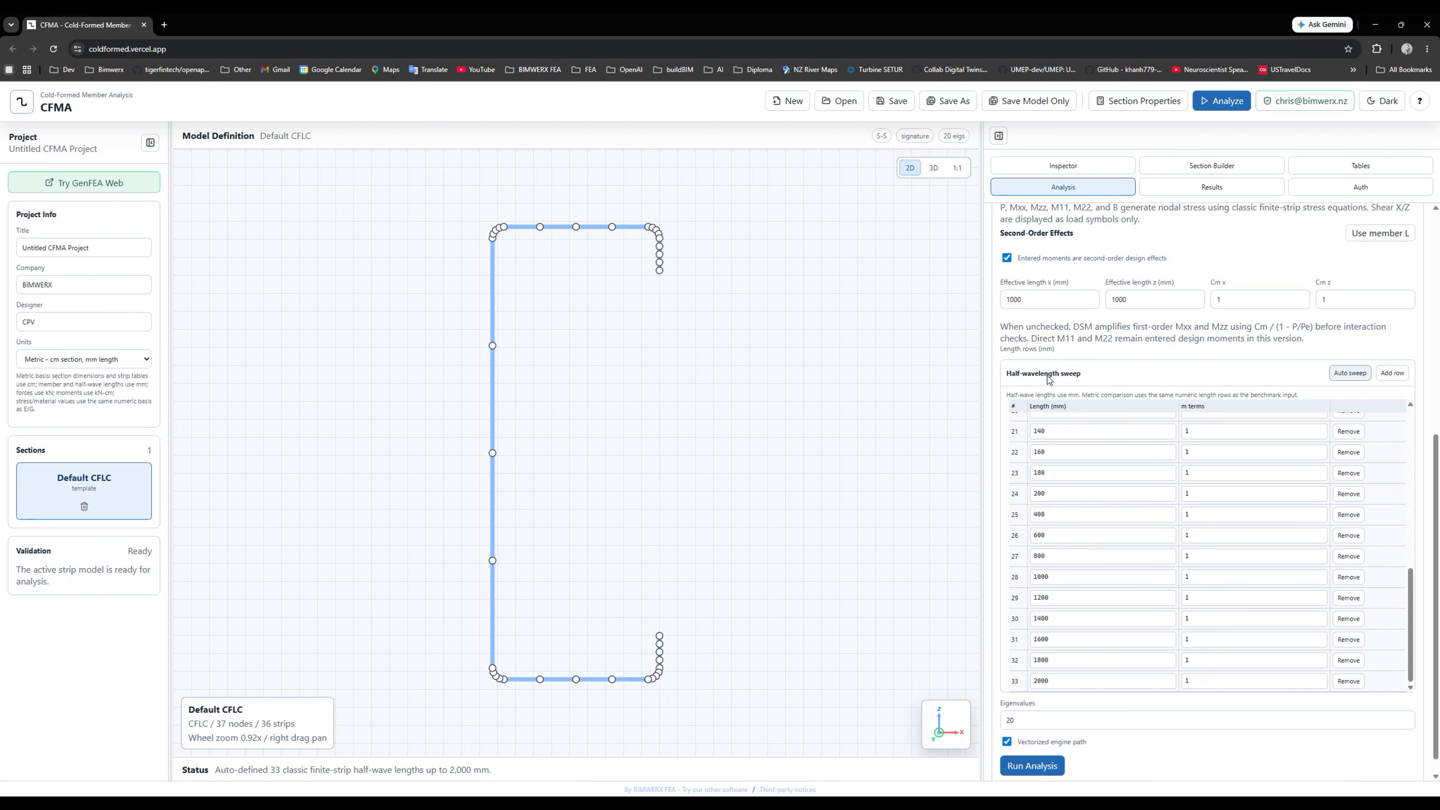
Set the reference axial force P to 1 kN.
scroll(1087, 549, "up", 11)
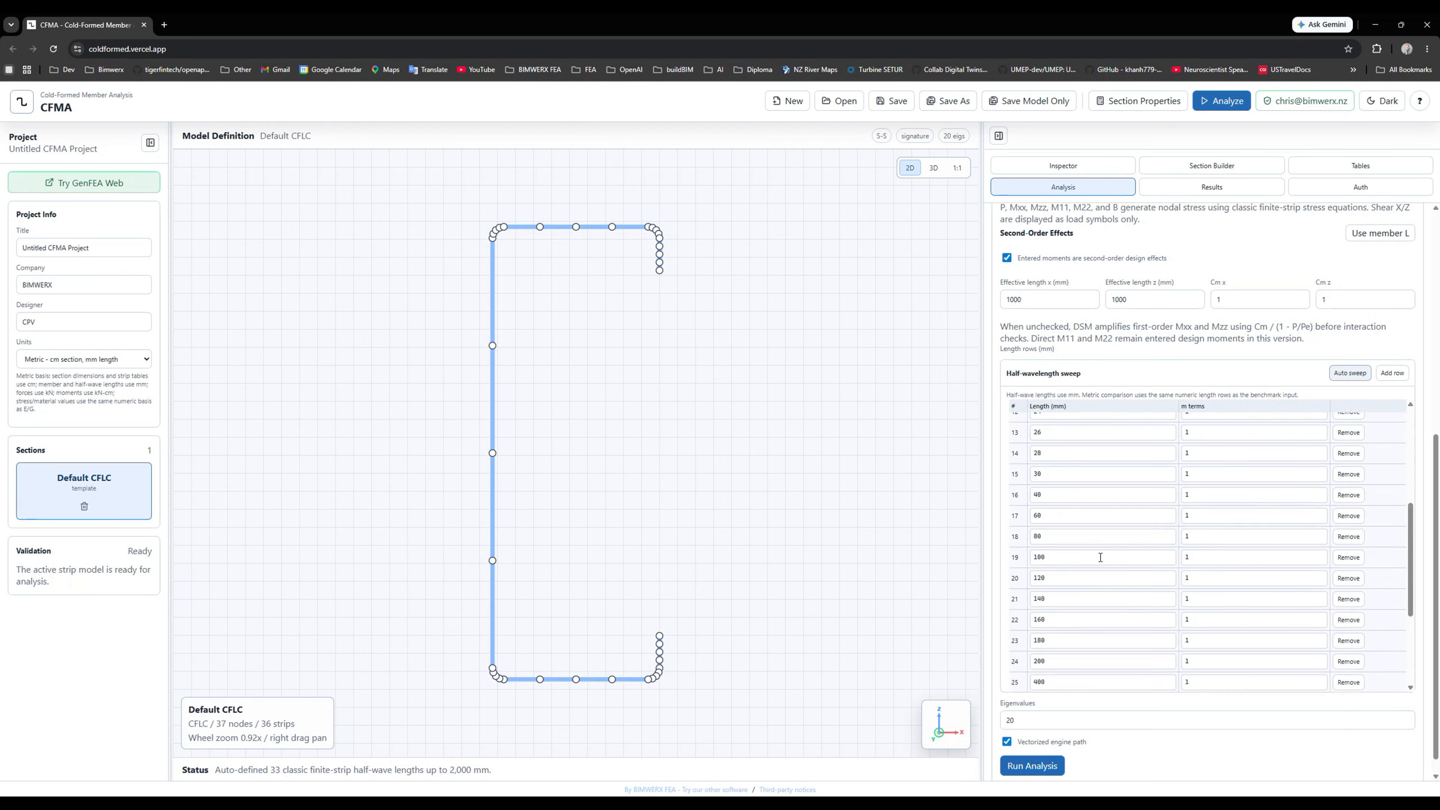
scroll(1088, 462, "up", 1)
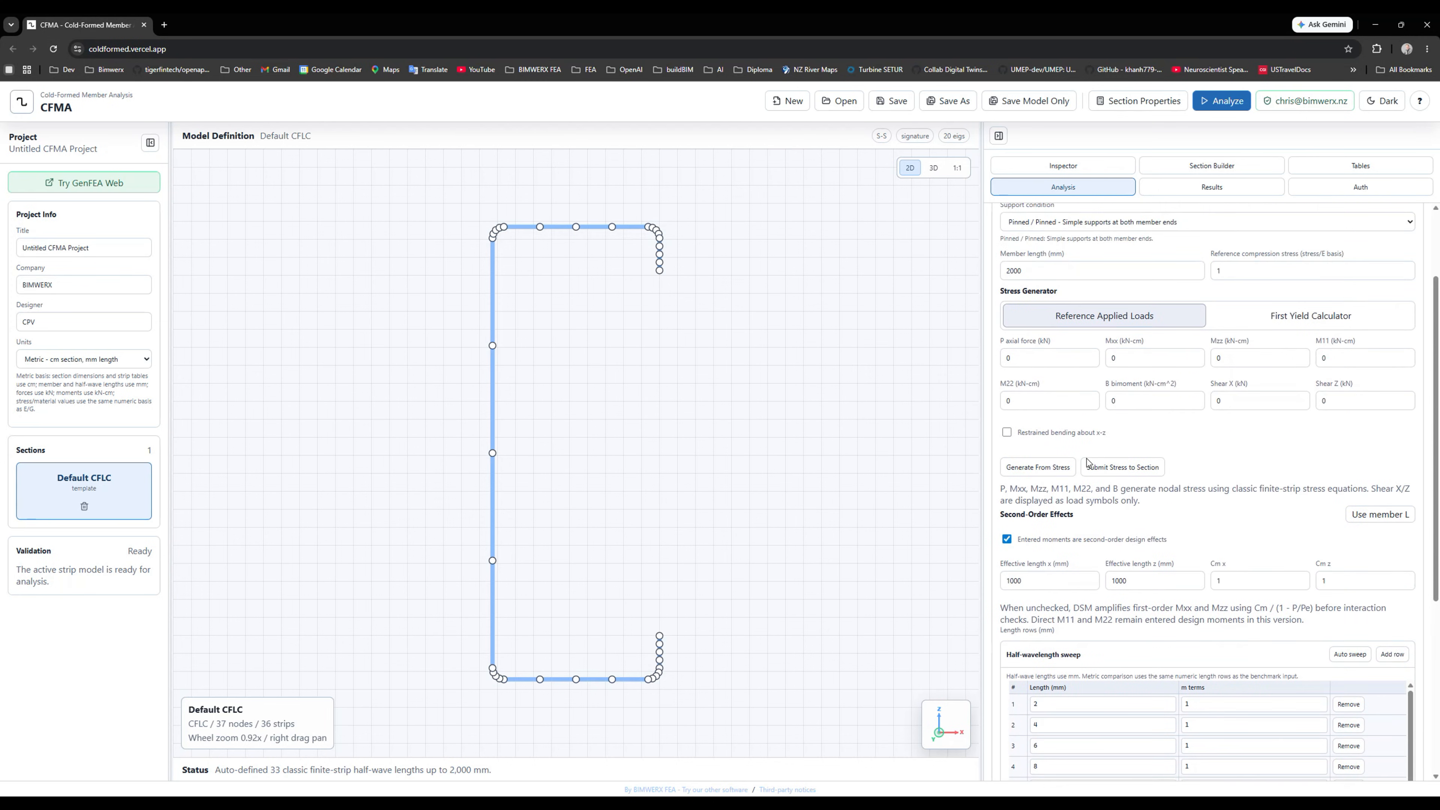
double_click(1024, 357)
type("1")
scroll(1028, 363, "up", 1)
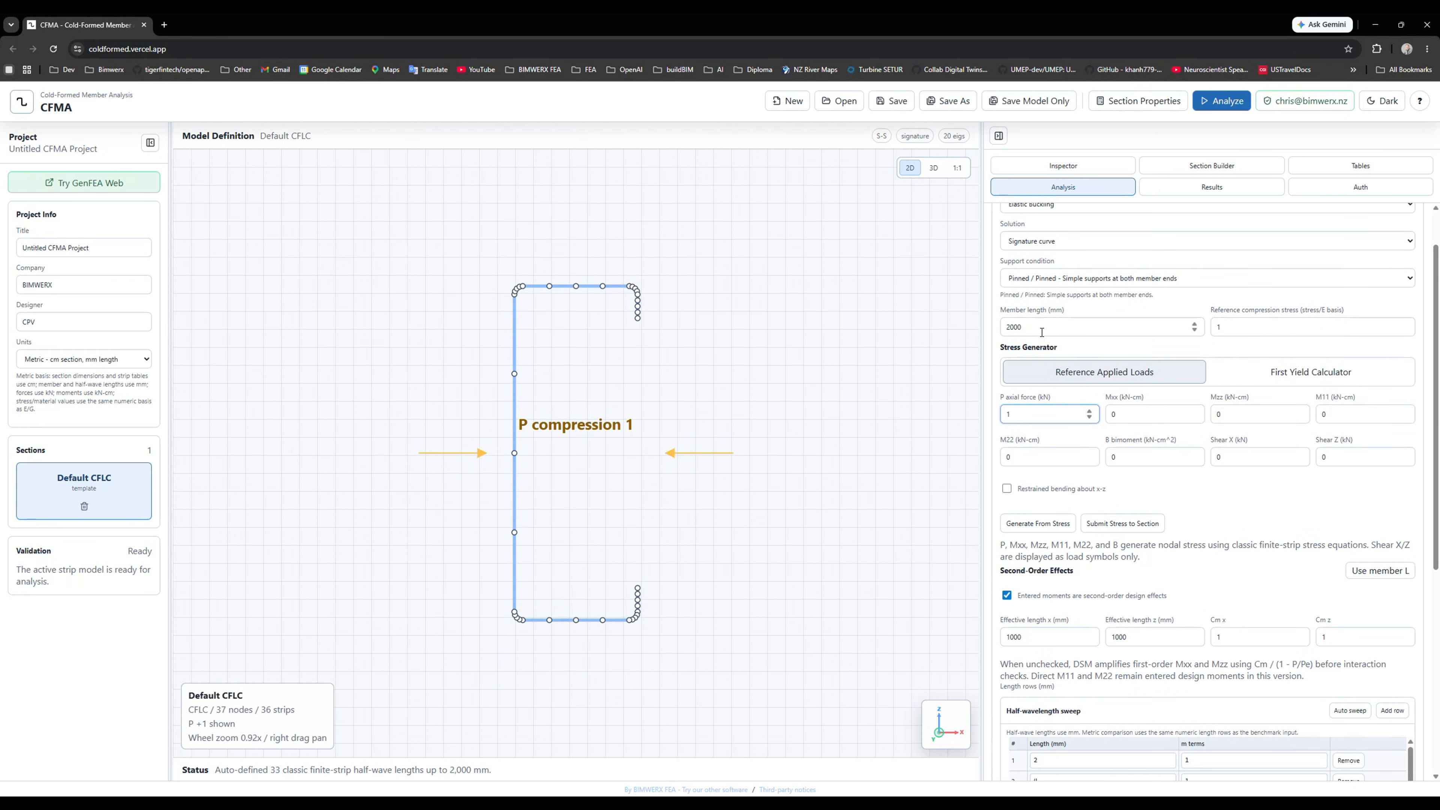
View the section's first-yield loads in the First Yield Calculator, ending back at the reference applied loads.
left_click_drag(1026, 421, 980, 420)
left_click(1268, 378)
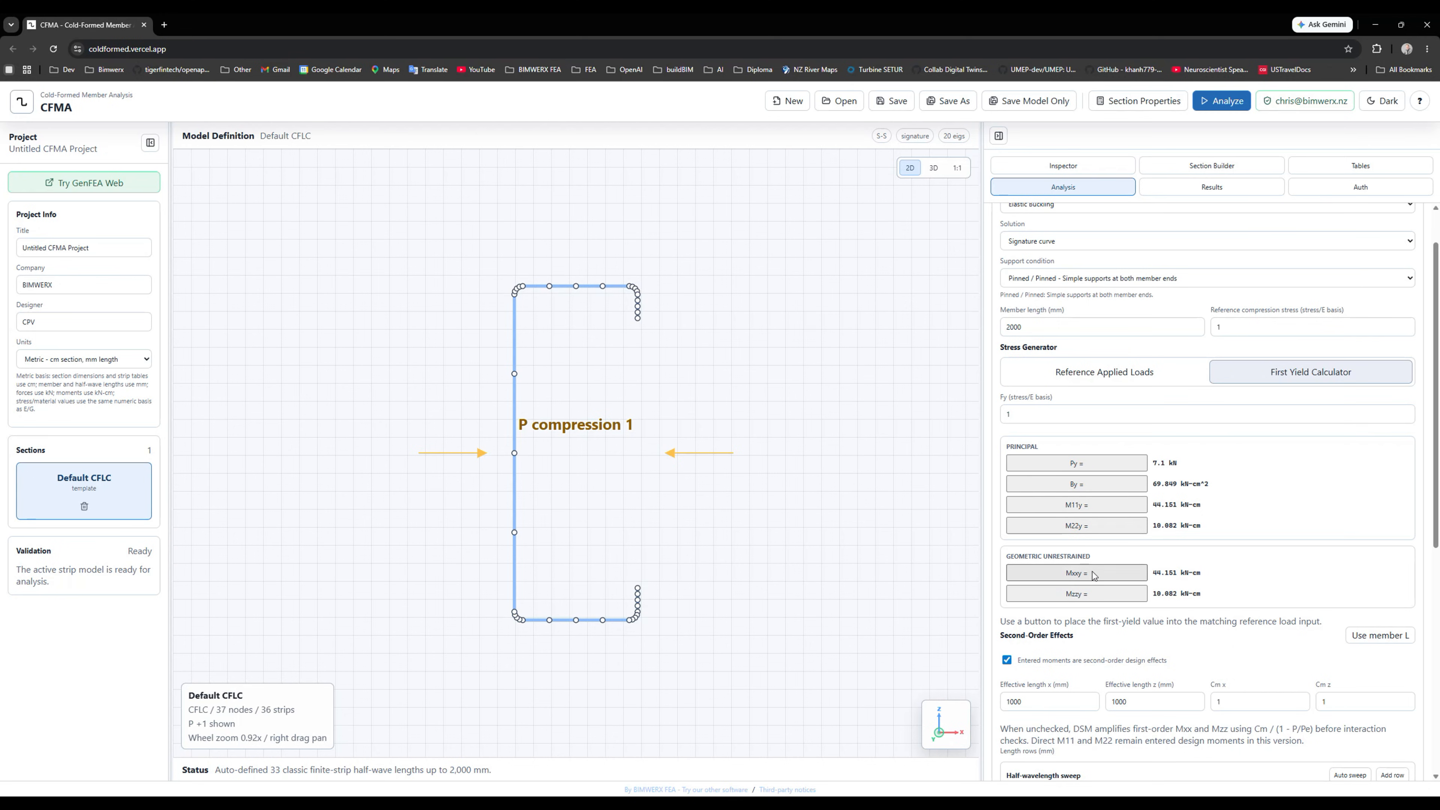
left_click(1091, 376)
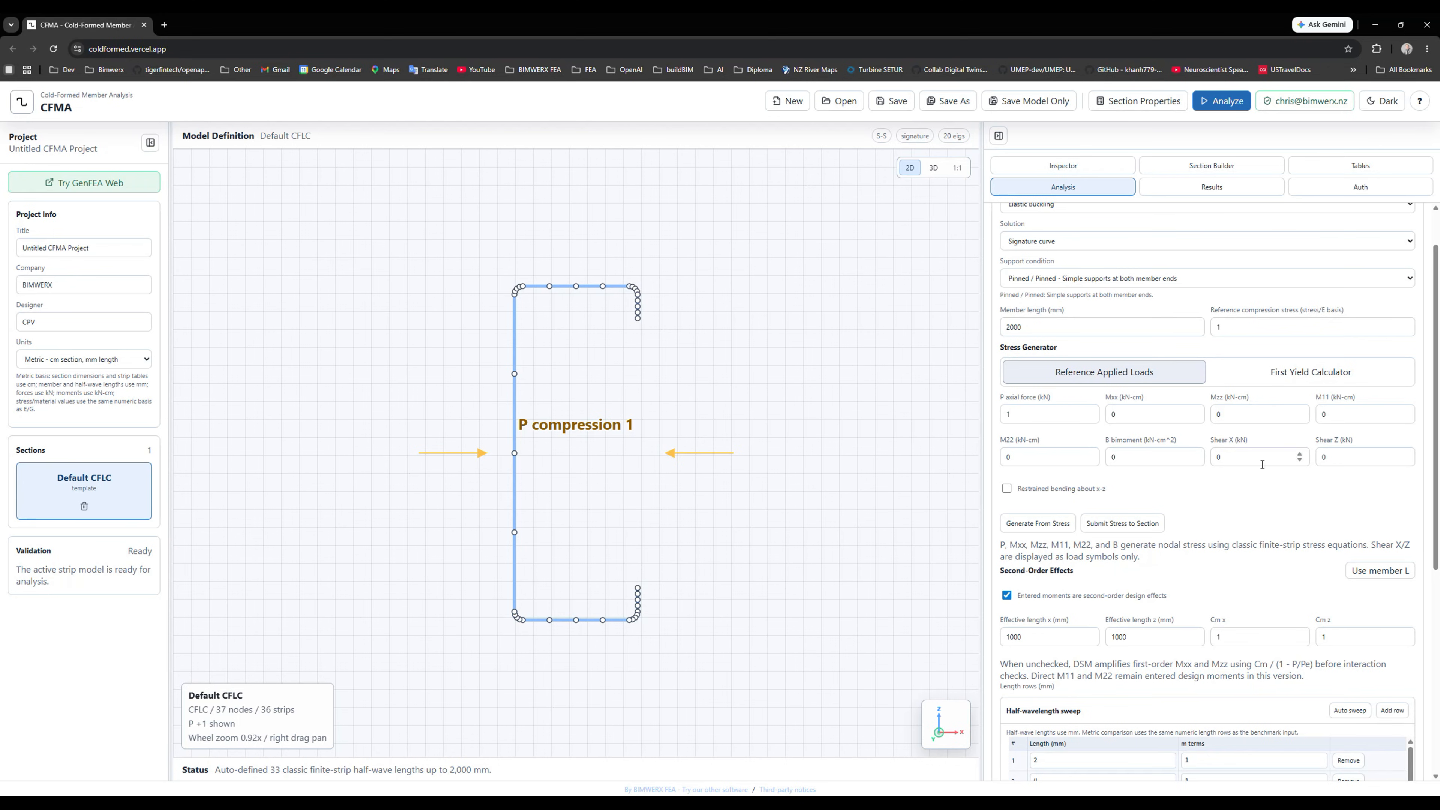
Set the reference applied loads to an axial force P of 5 kN and a moment Mxx of 10 kN-cm.
double_click(1037, 414)
type("5")
double_click(1139, 415)
type("10")
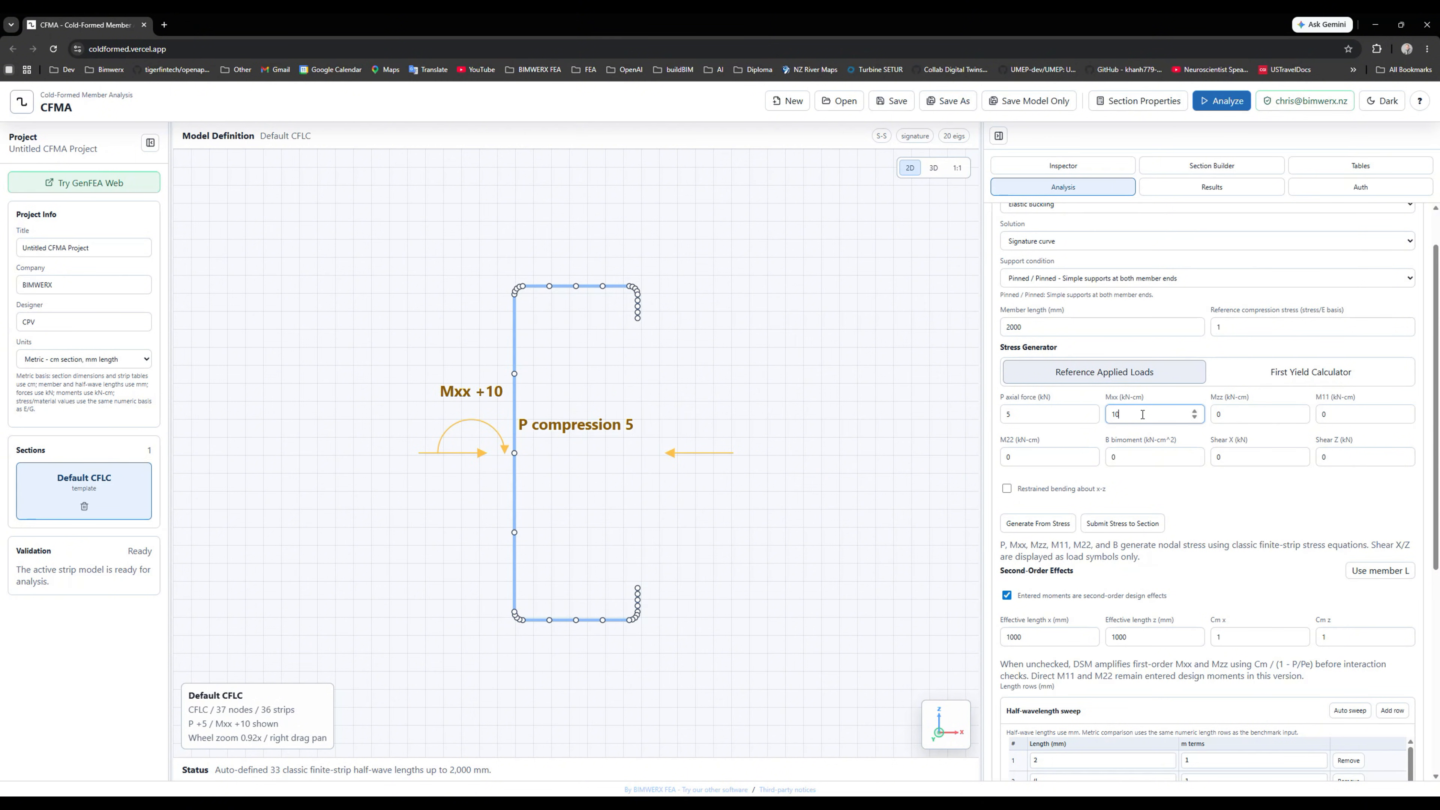
Submit the nodal stress generated from the reference applied loads to the channel section.
left_click(1113, 530)
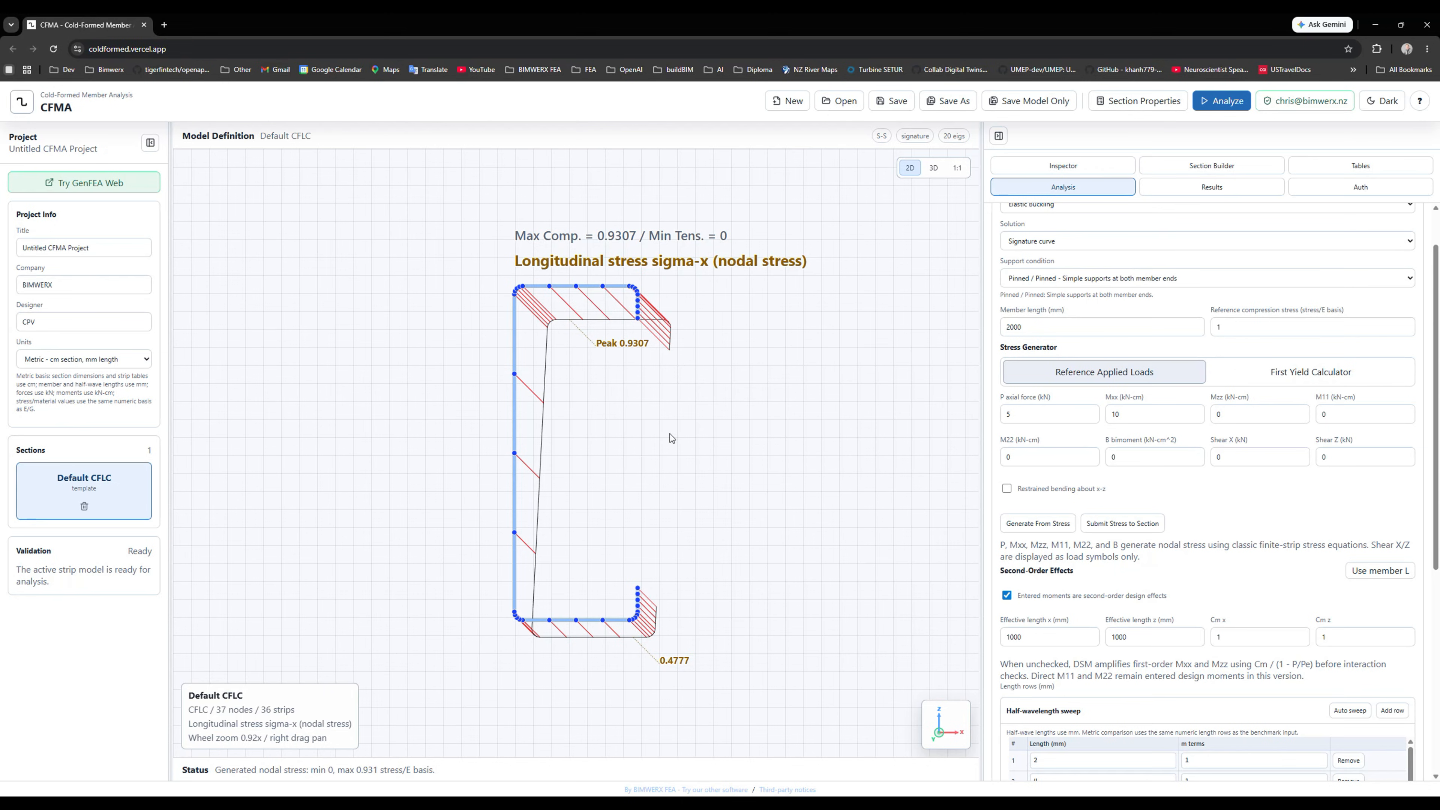
scroll(1003, 445, "up", 1)
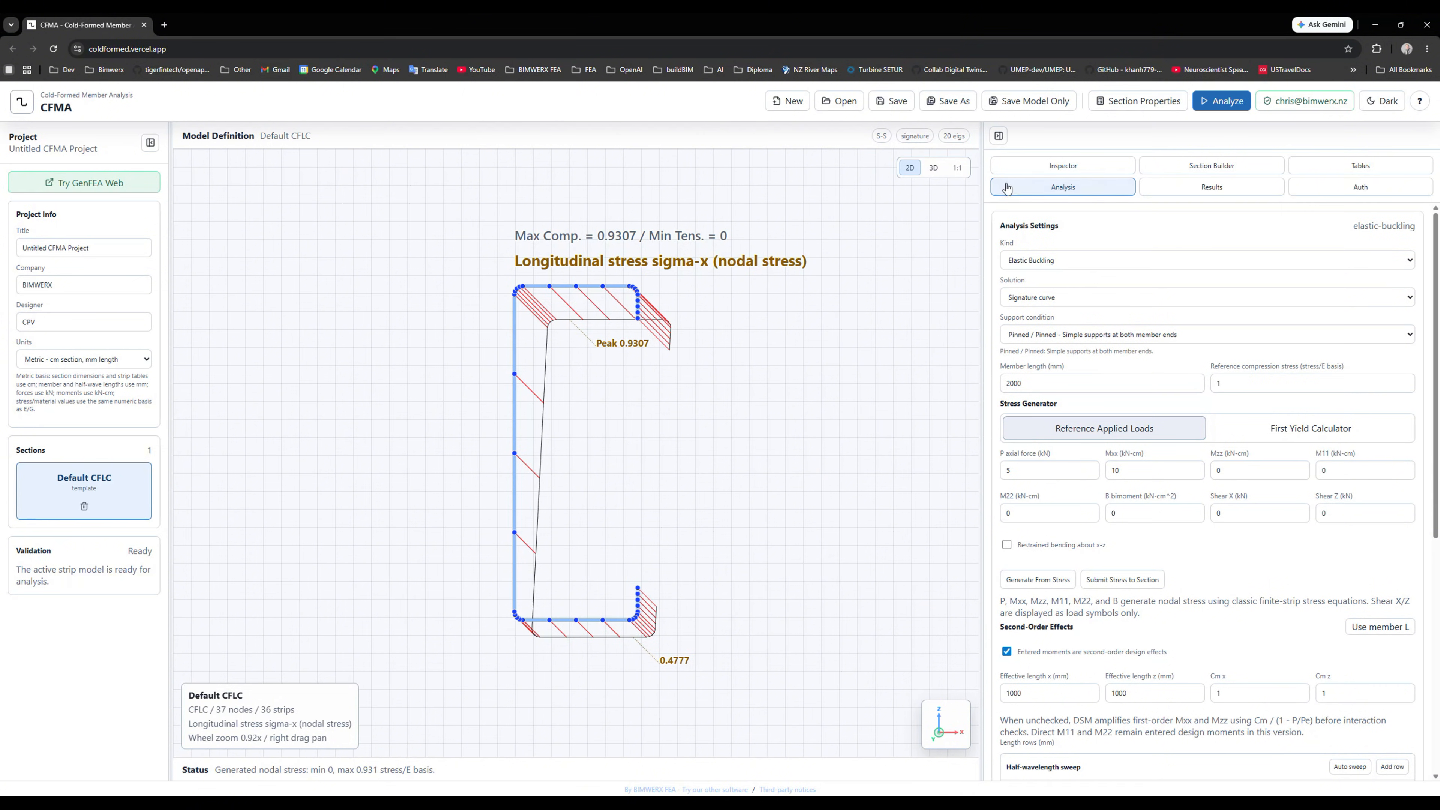
left_click(1233, 105)
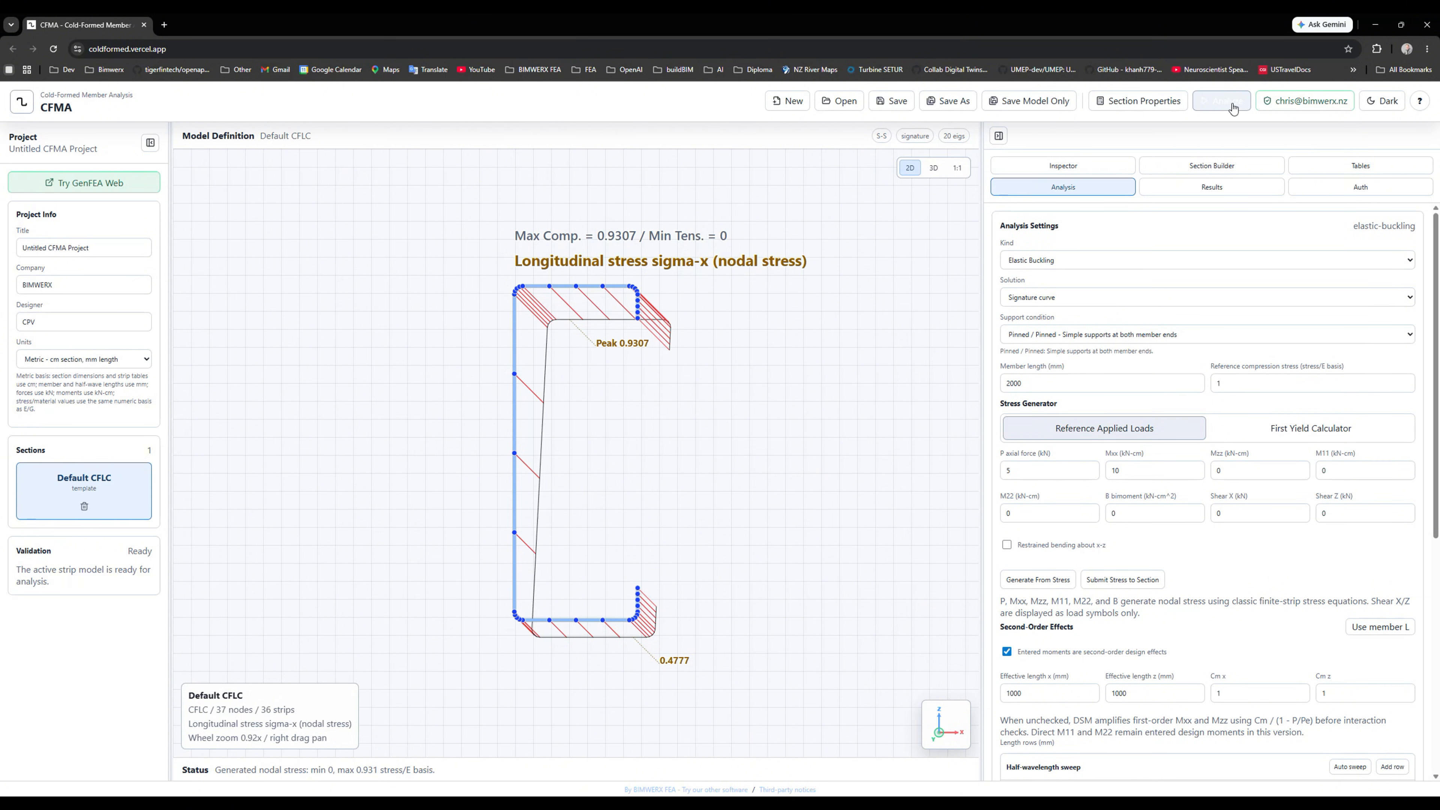
scroll(996, 358, "down", 7)
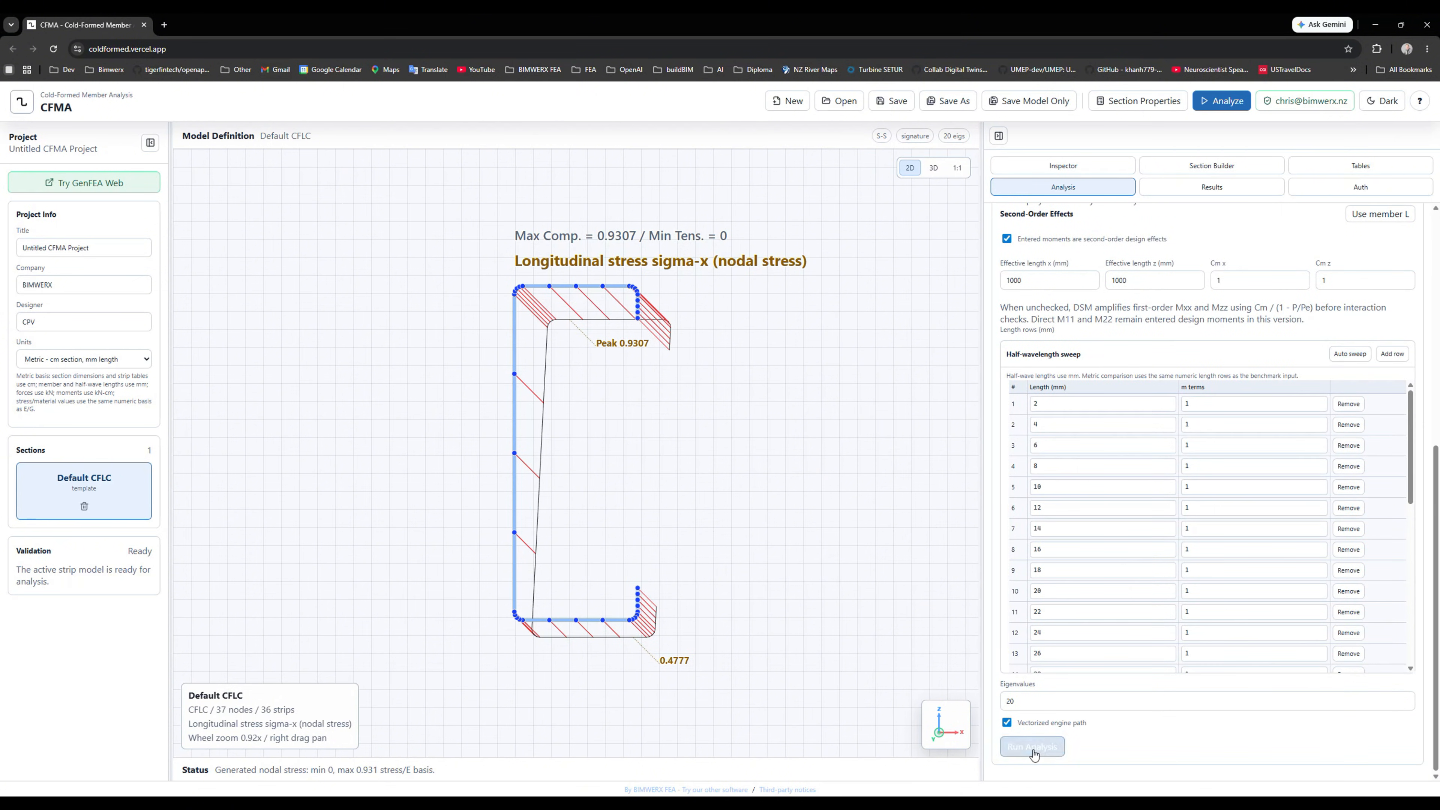
scroll(992, 488, "up", 6)
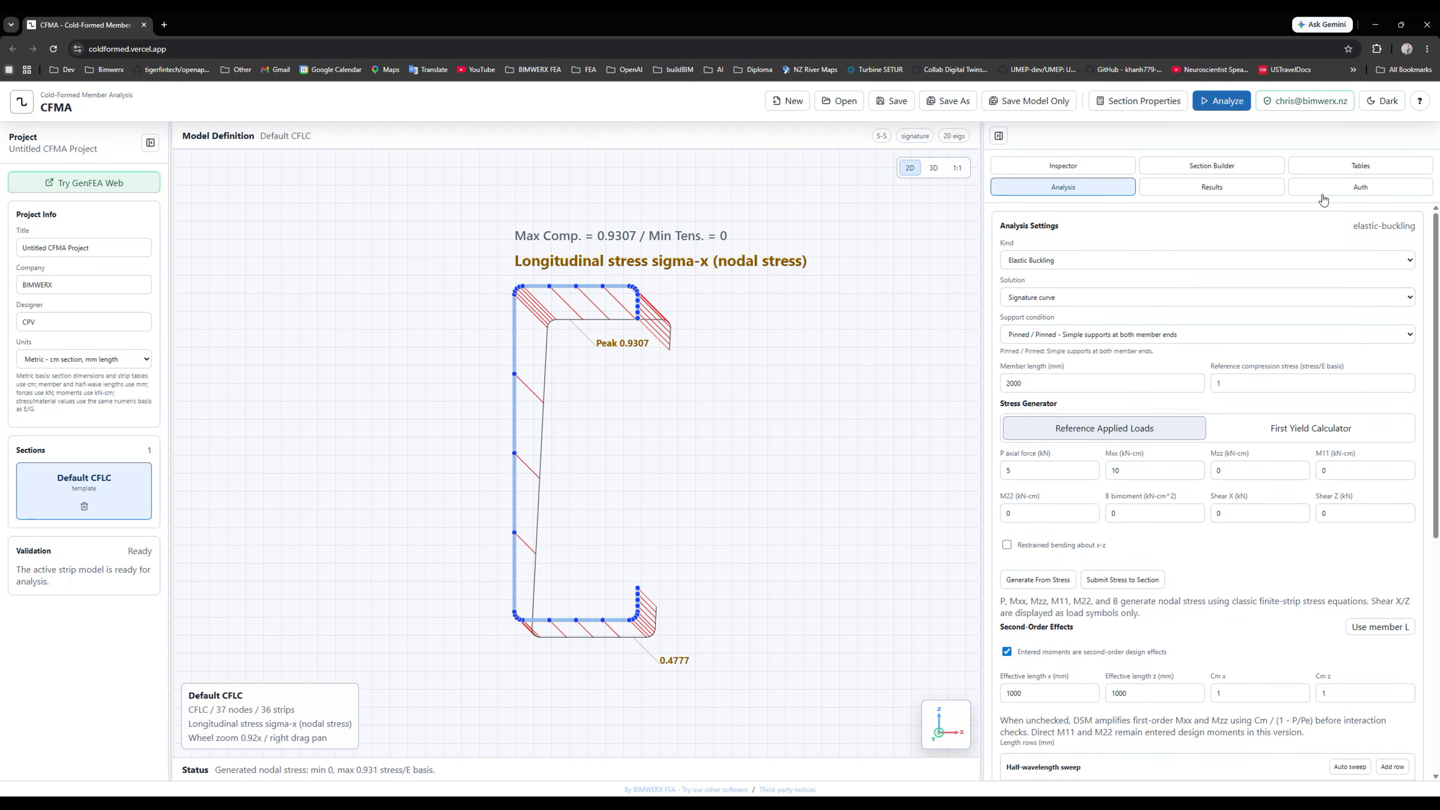
Review the strip model's node, material and element tables, including the element thickness and material assignments.
left_click(1359, 168)
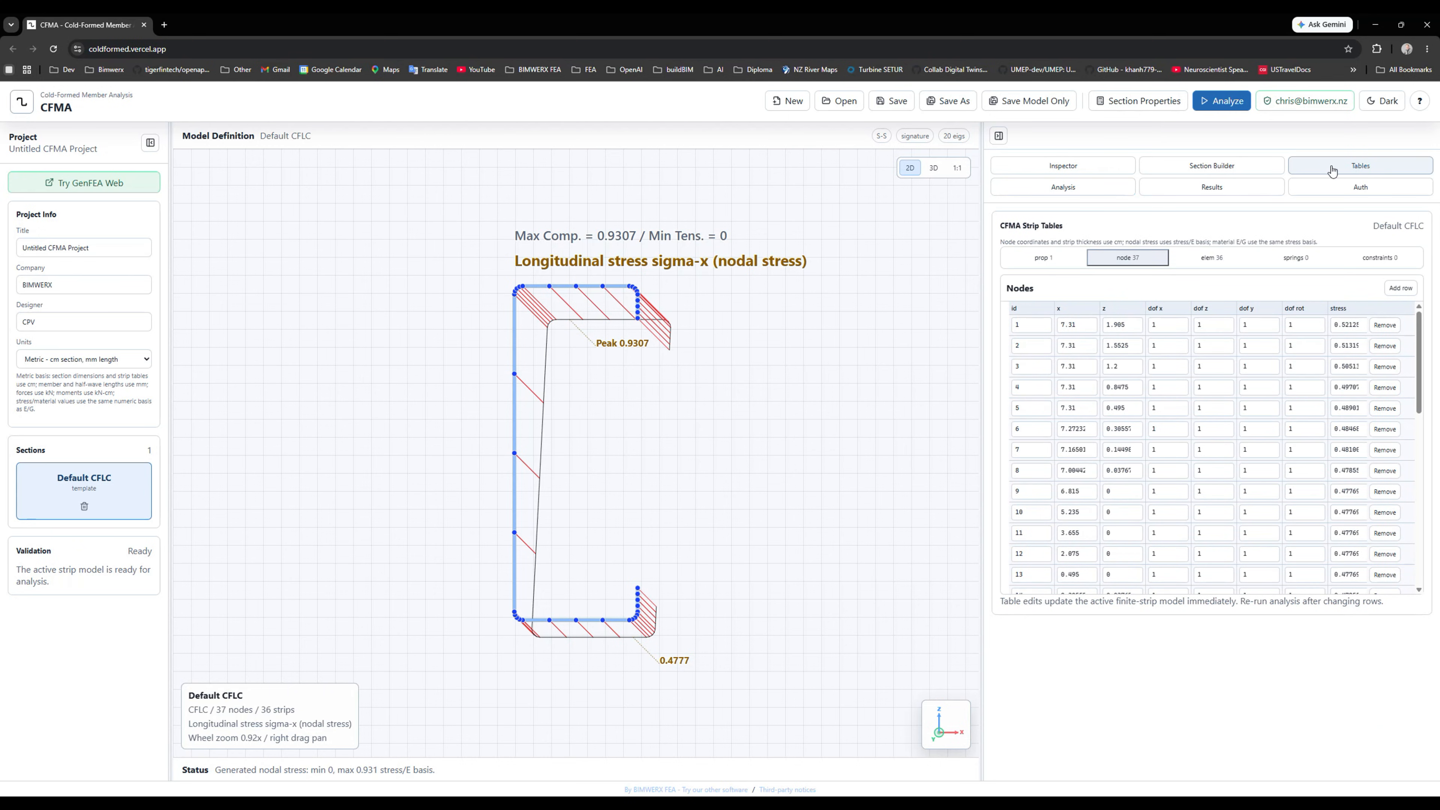
left_click(1045, 261)
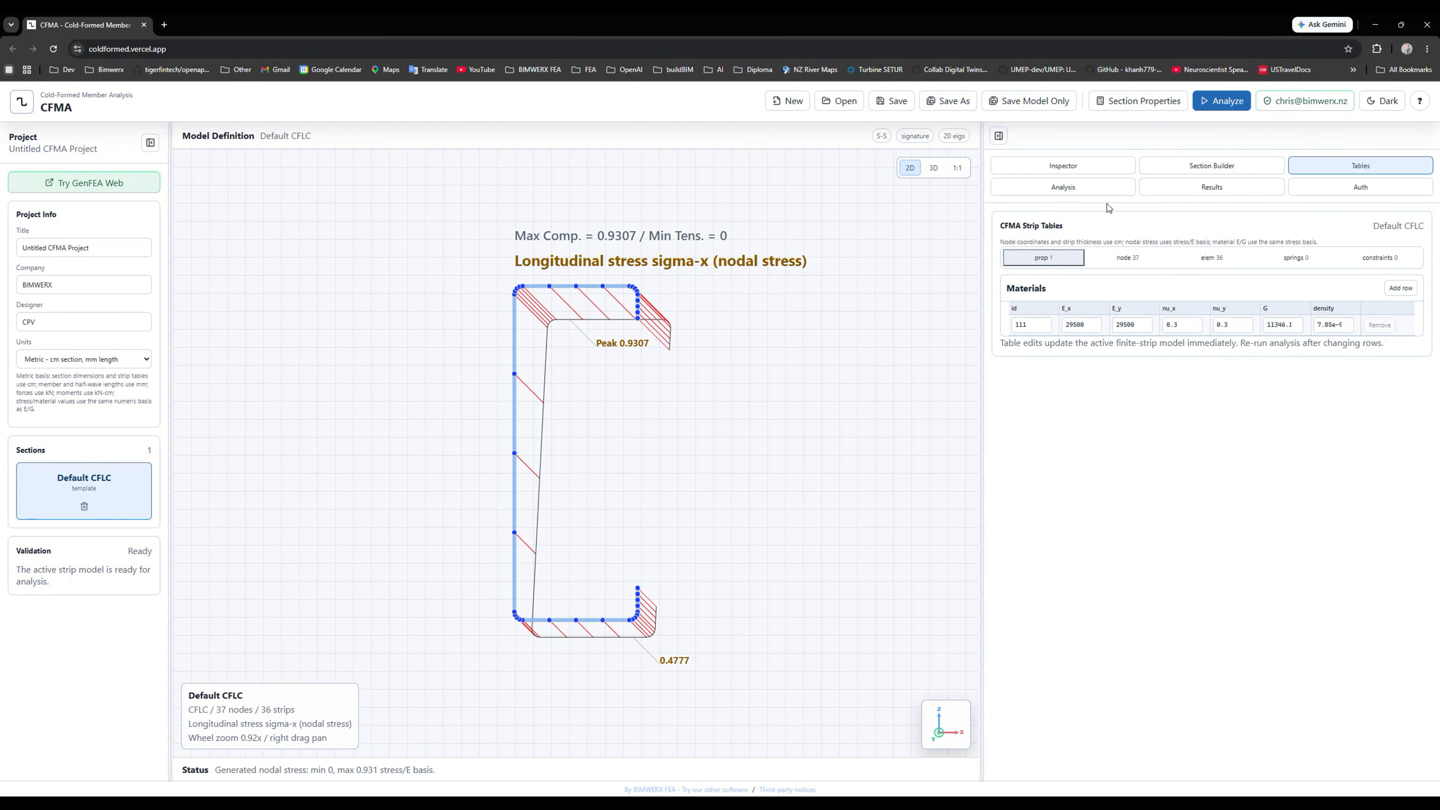
left_click(1065, 187)
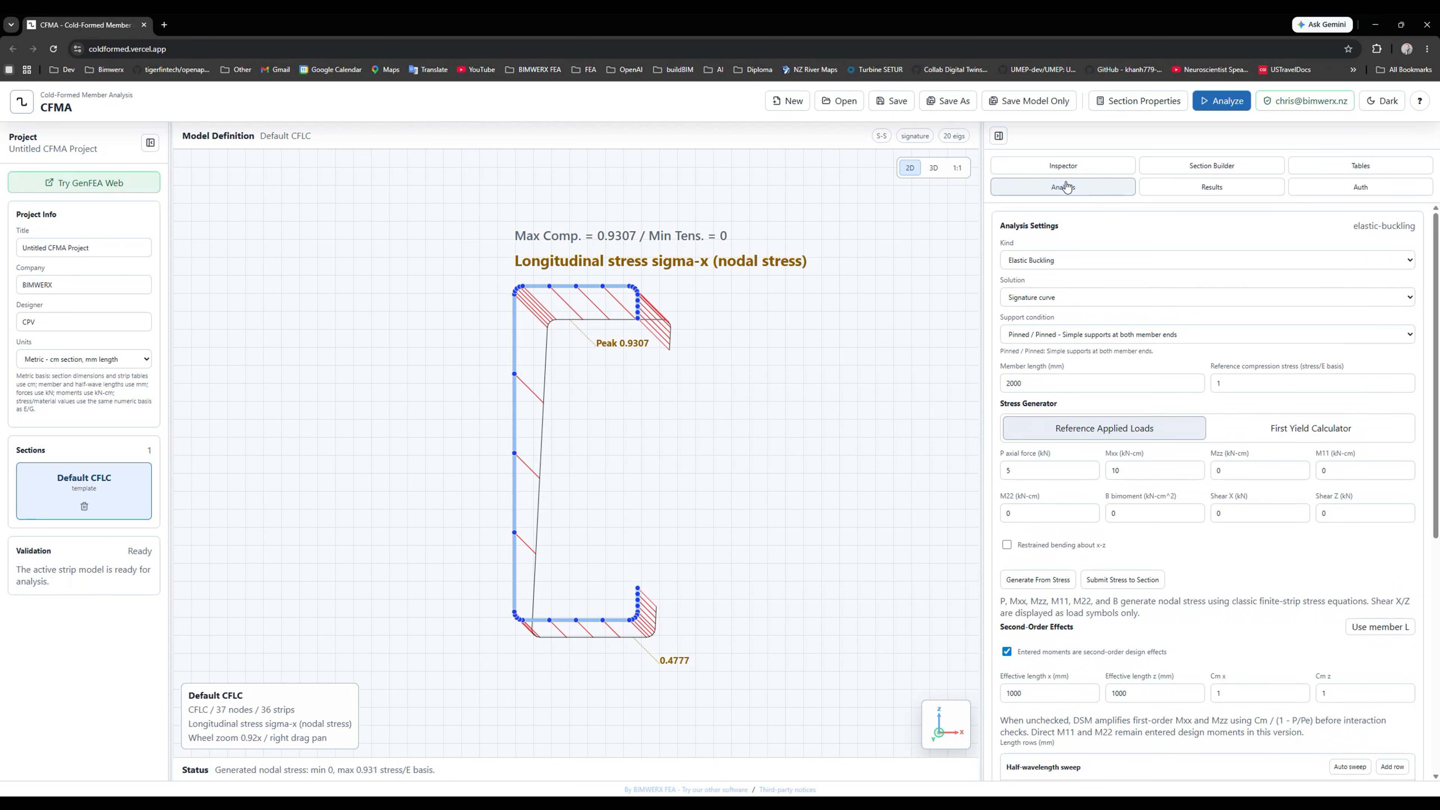
scroll(996, 306, "up", 3)
left_click(1360, 166)
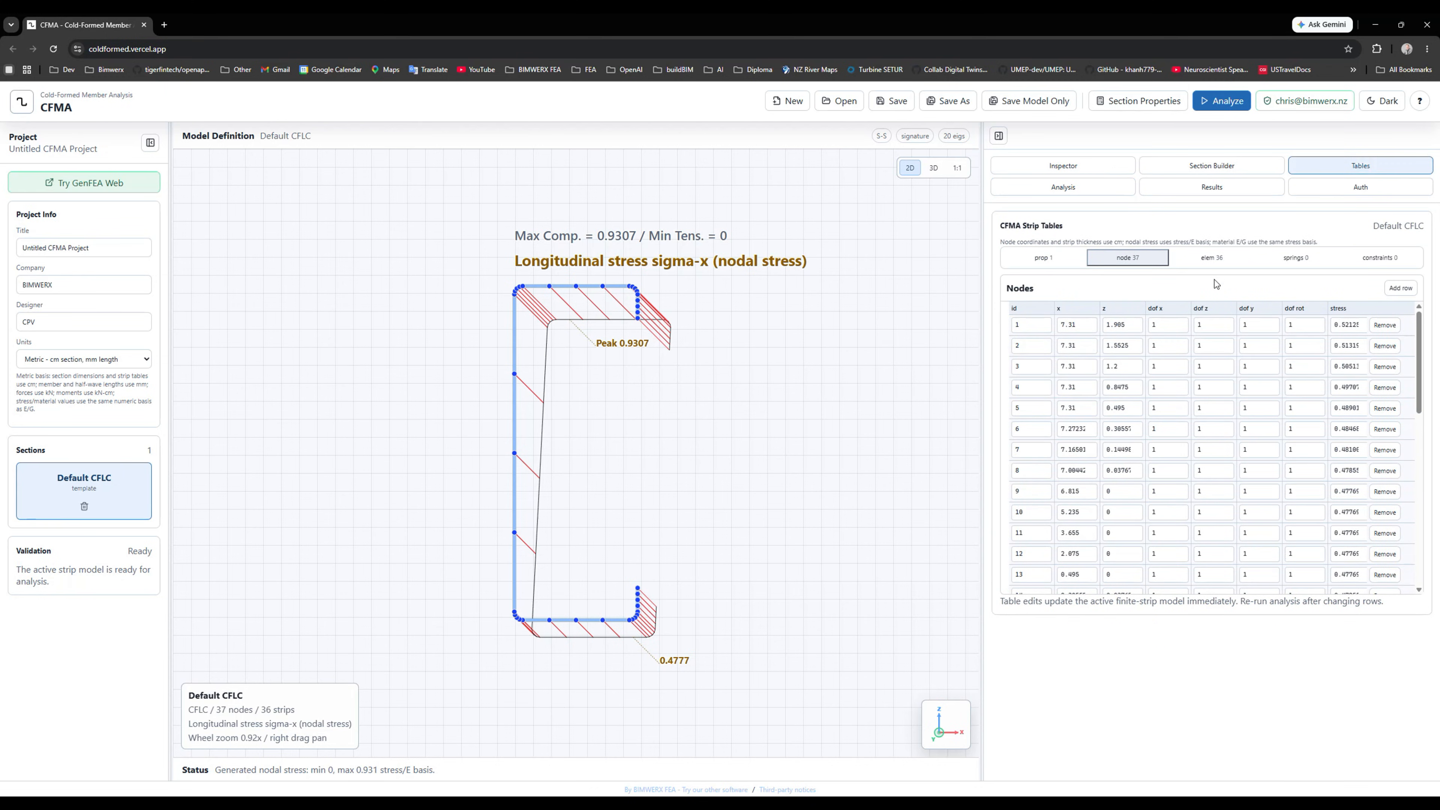
left_click(1212, 259)
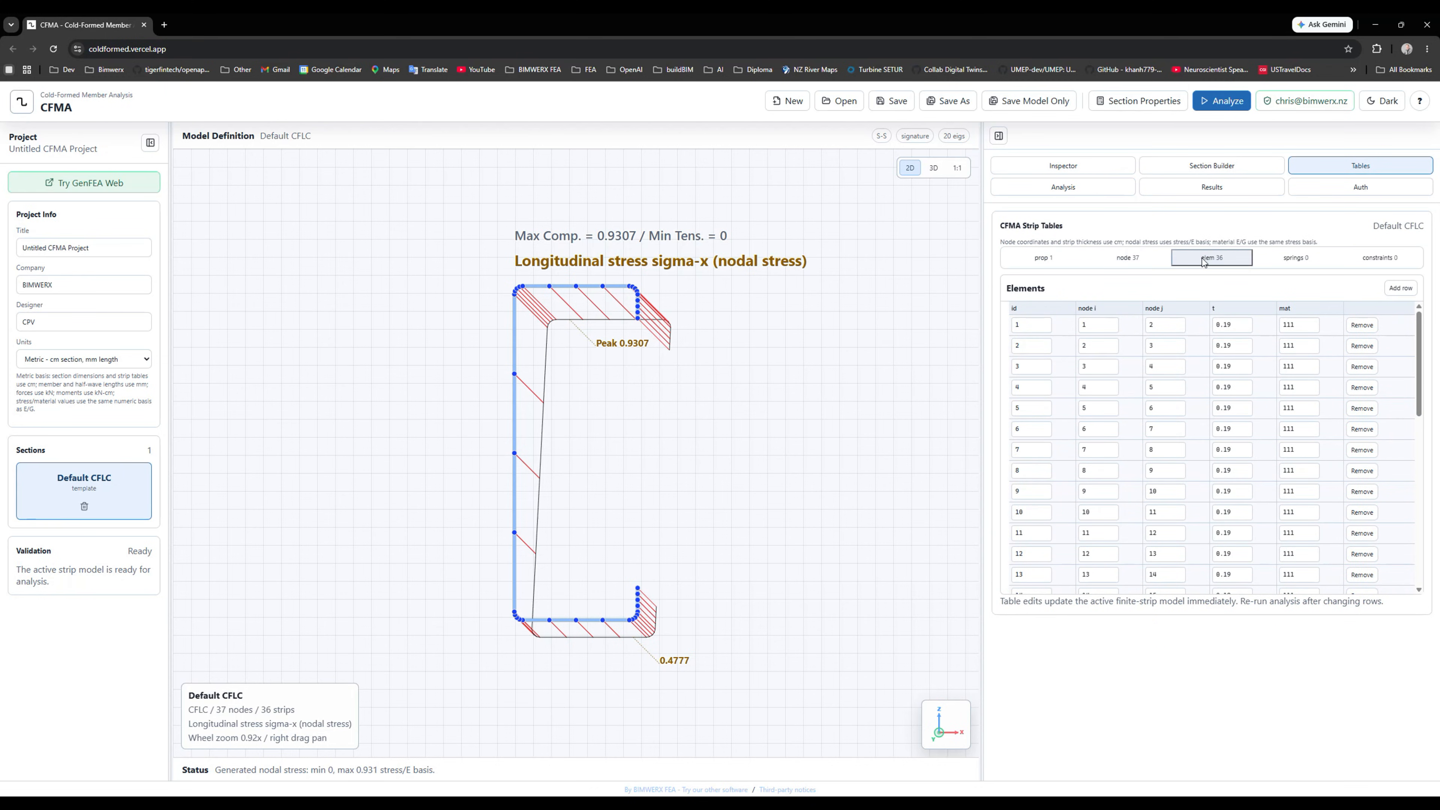
left_click(1123, 260)
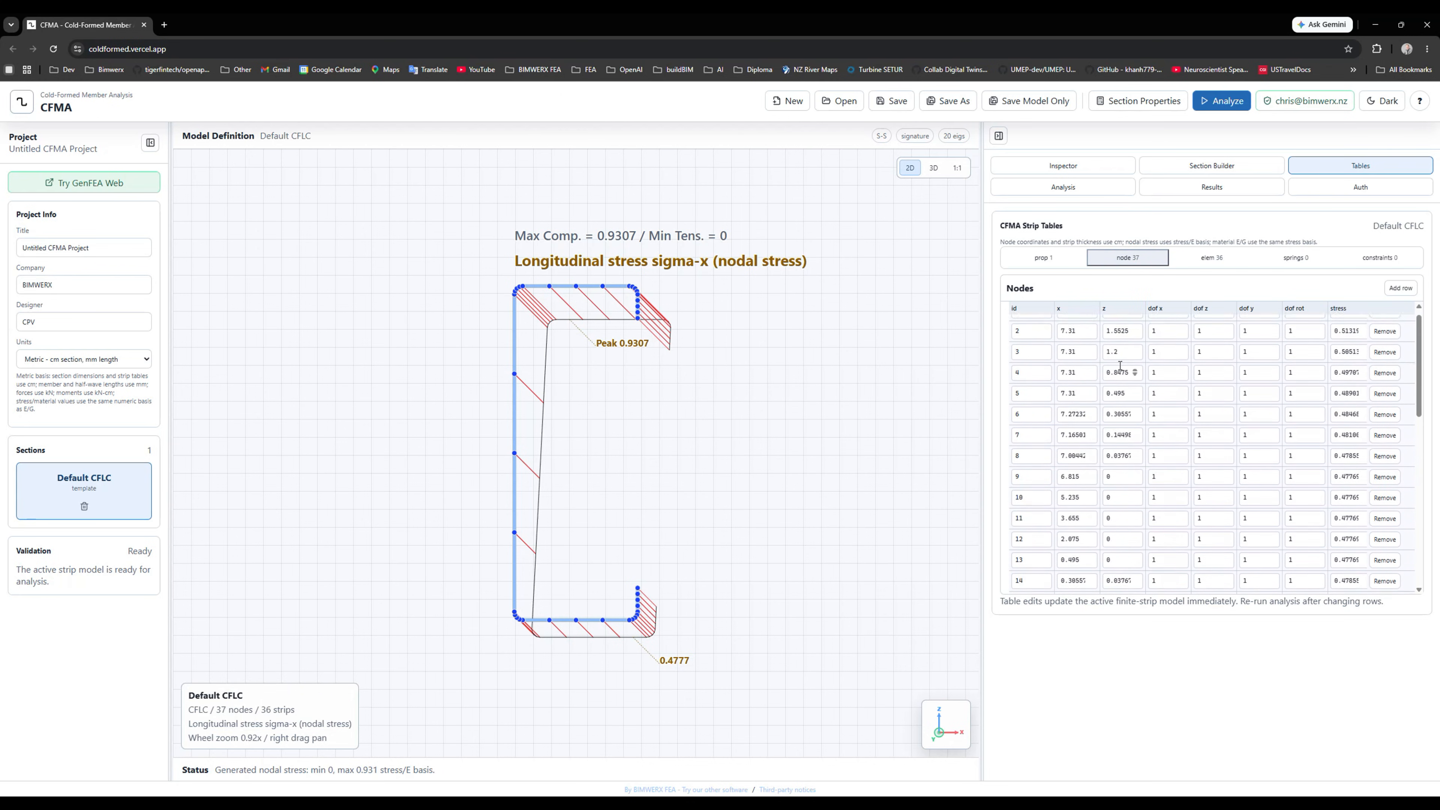
left_click(1209, 262)
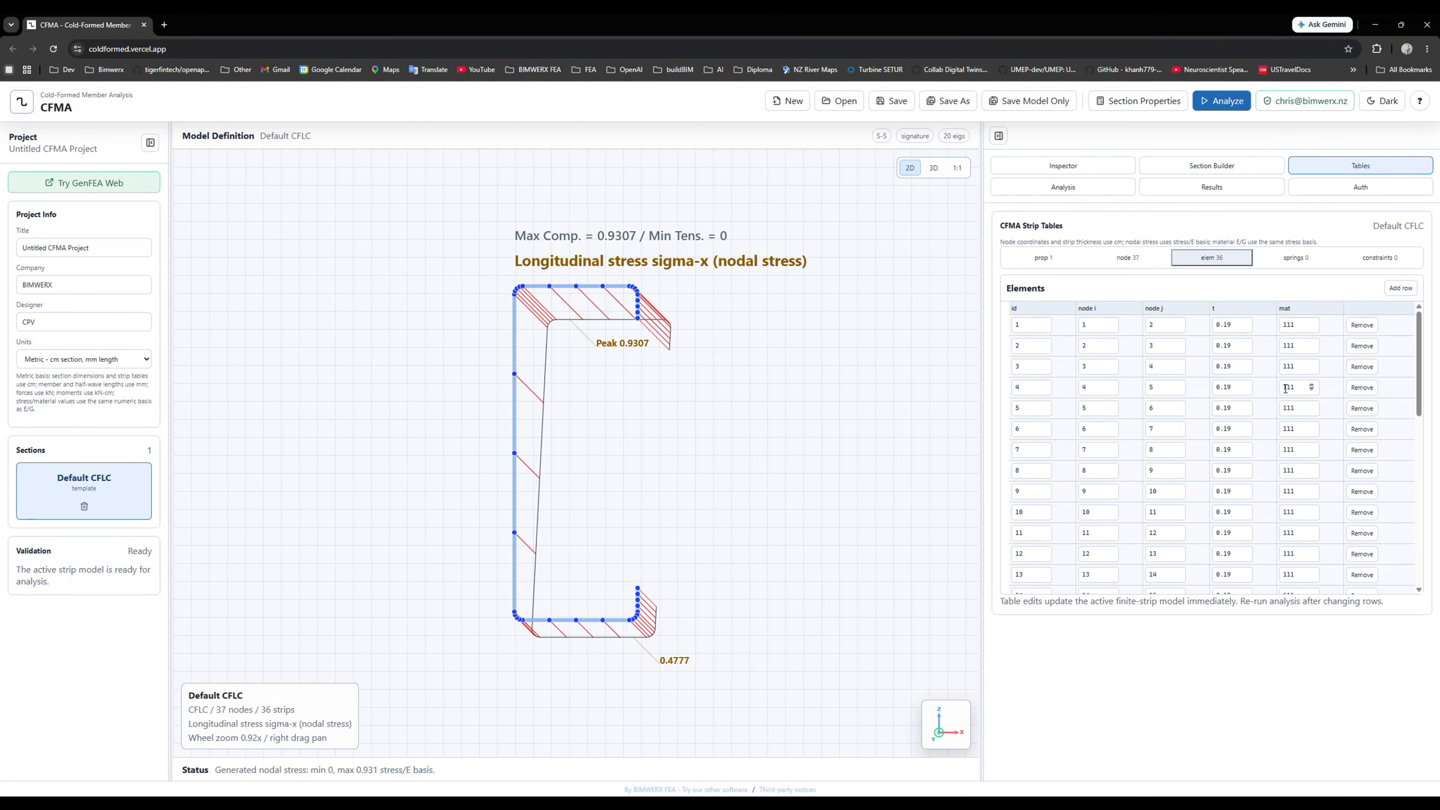
scroll(1300, 528, "down", 4)
scroll(1301, 523, "up", 4)
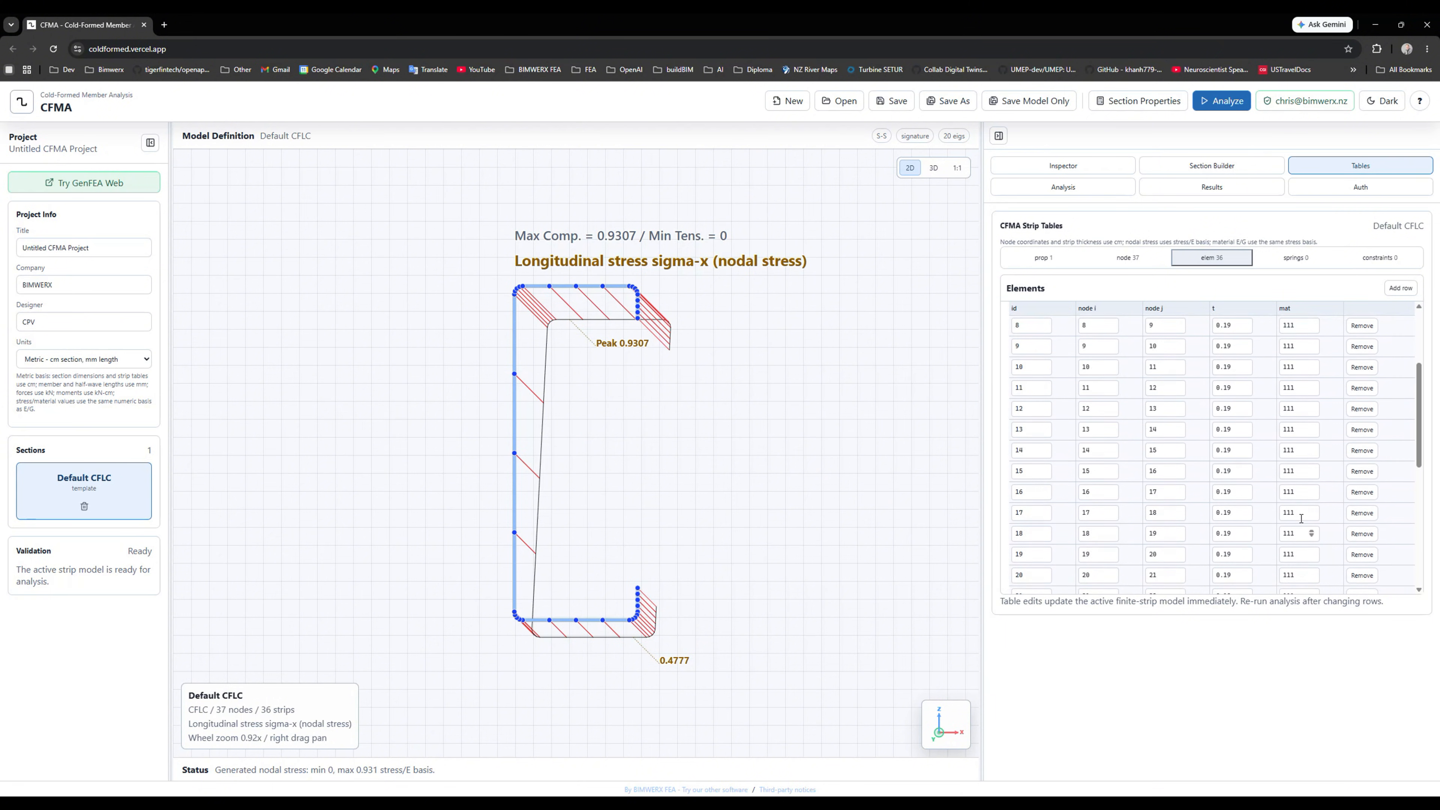
left_click(1043, 260)
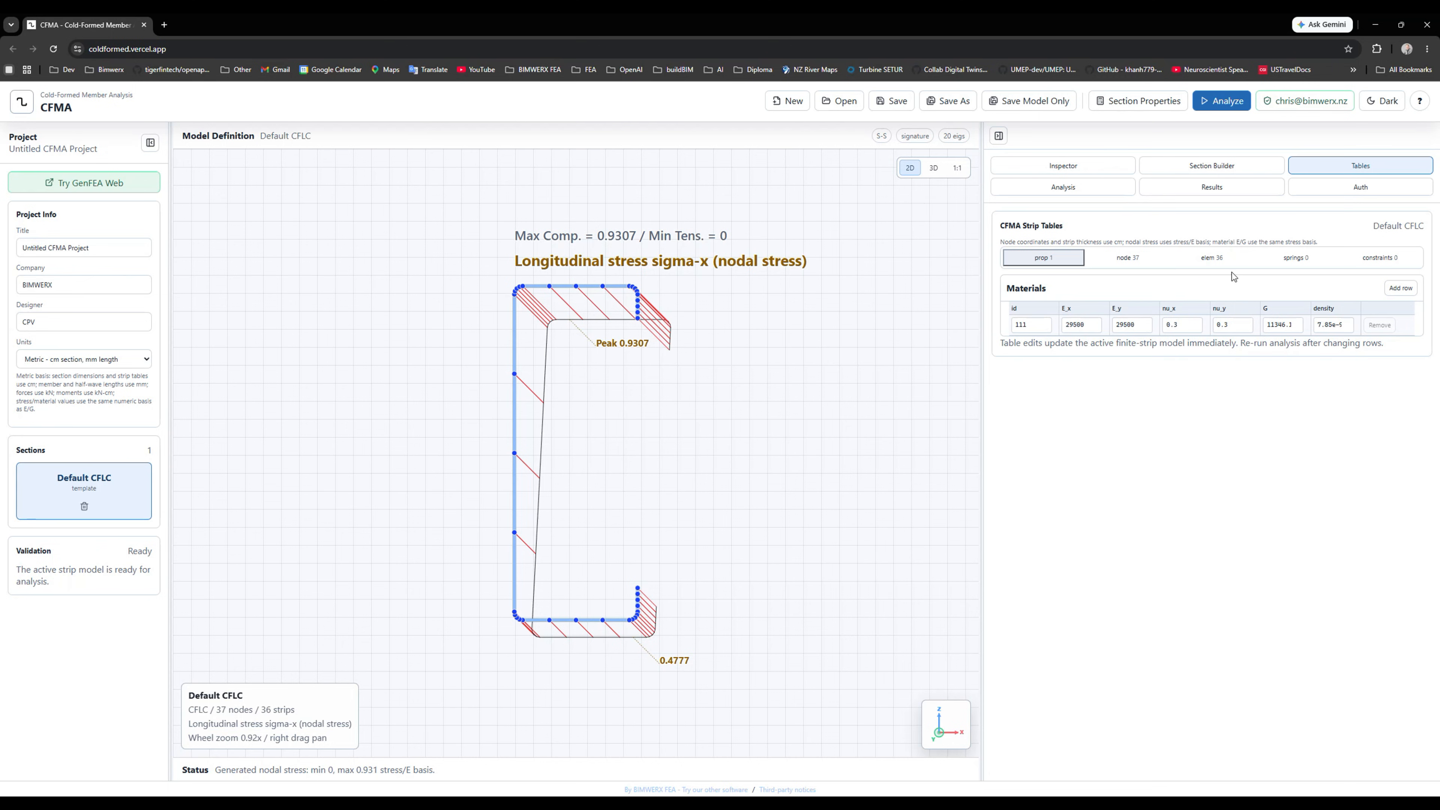
left_click(1231, 259)
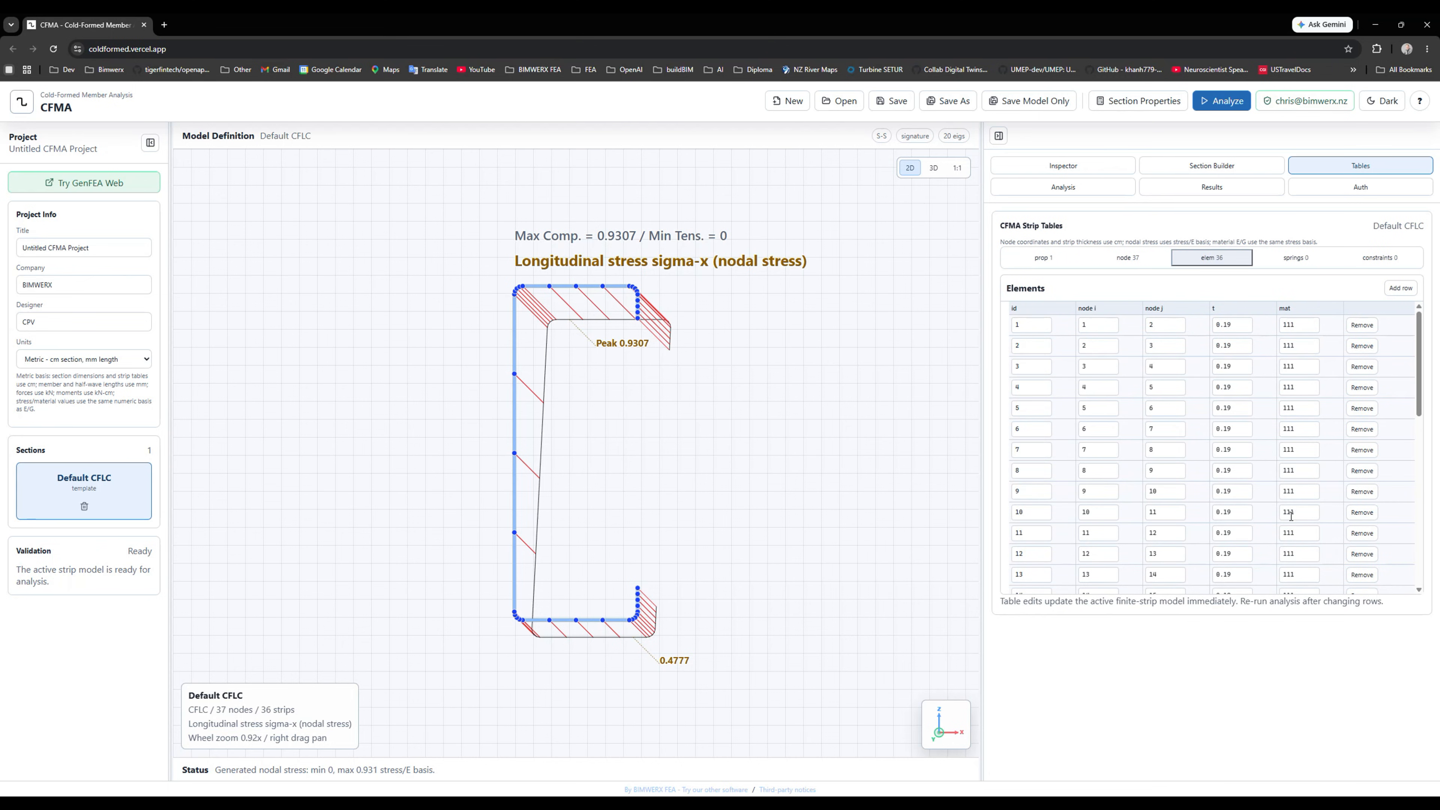
Run the elastic buckling signature-curve analysis of the default CFLC section.
left_click(1083, 187)
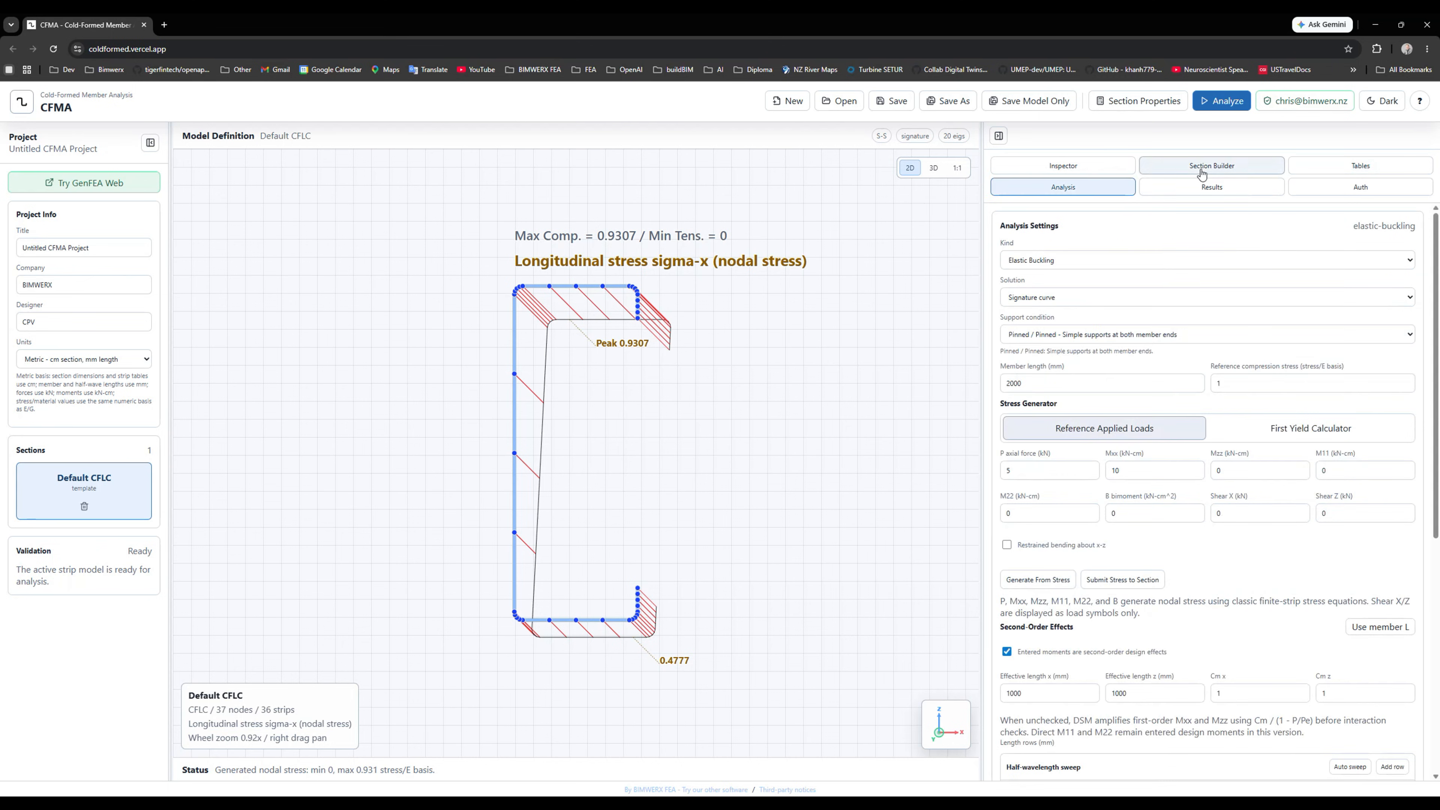
left_click(1213, 105)
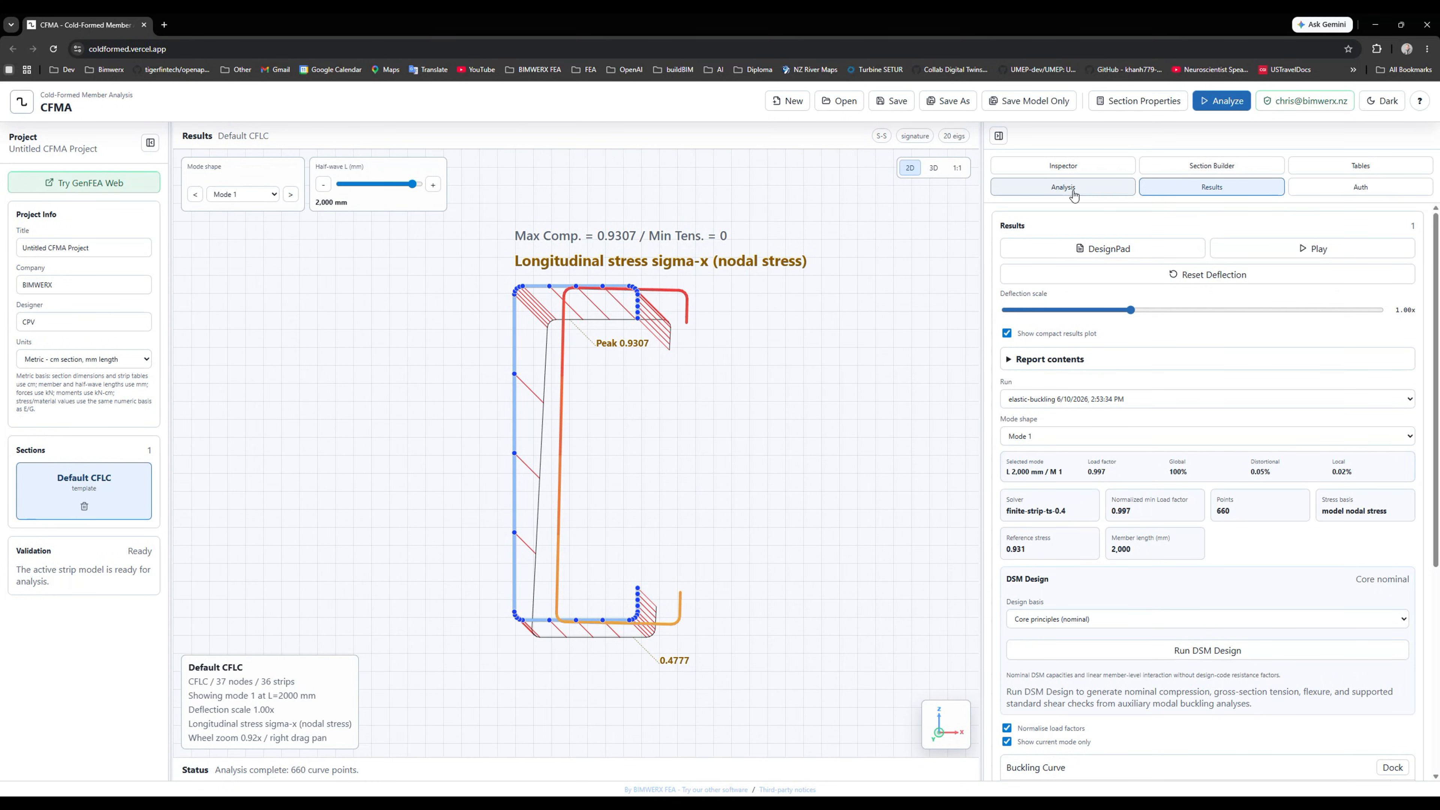
Recheck the half-wavelength sweep and eigenvalue settings used for the analysis.
left_click(1071, 190)
scroll(988, 454, "down", 5)
scroll(988, 466, "down", 2)
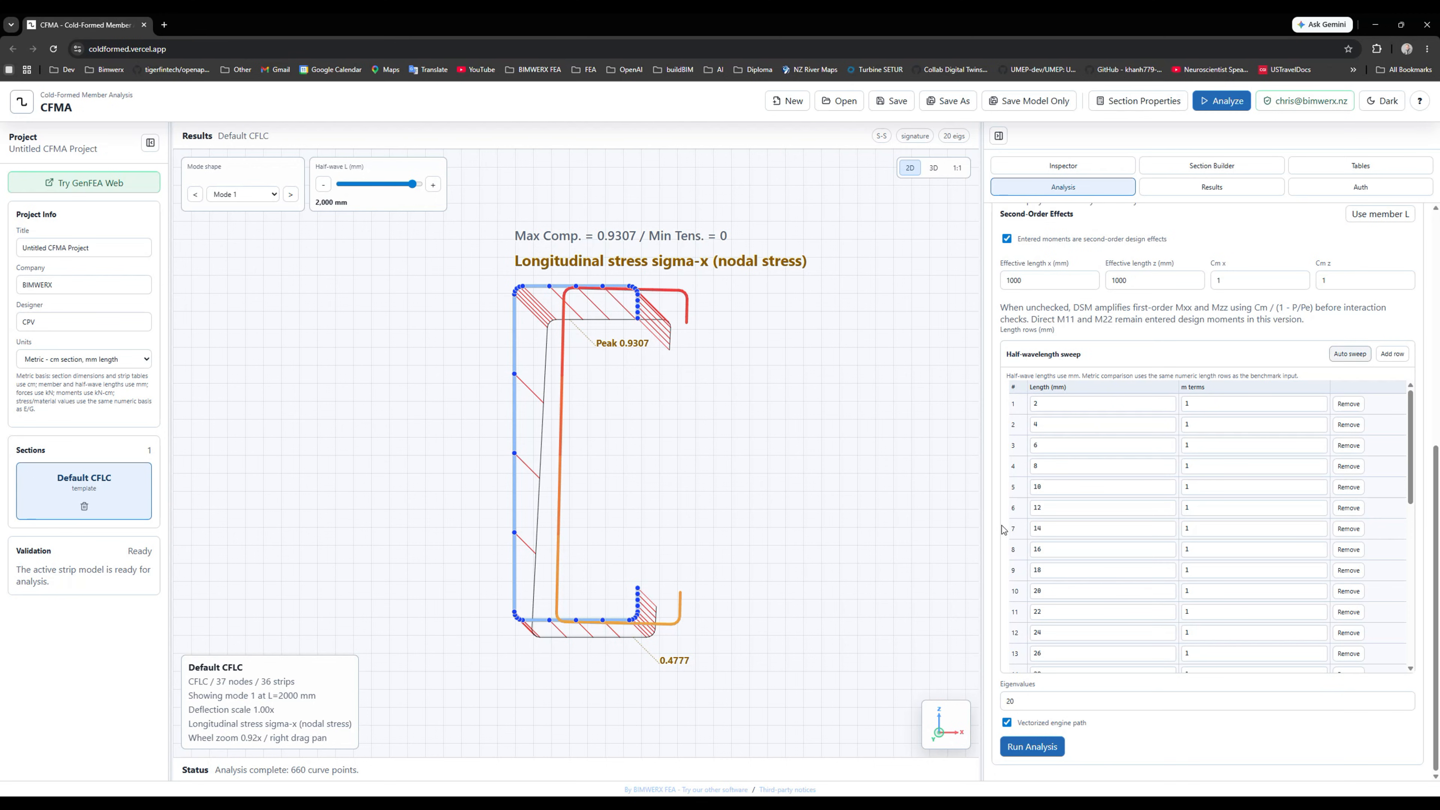
scroll(1004, 510, "up", 7)
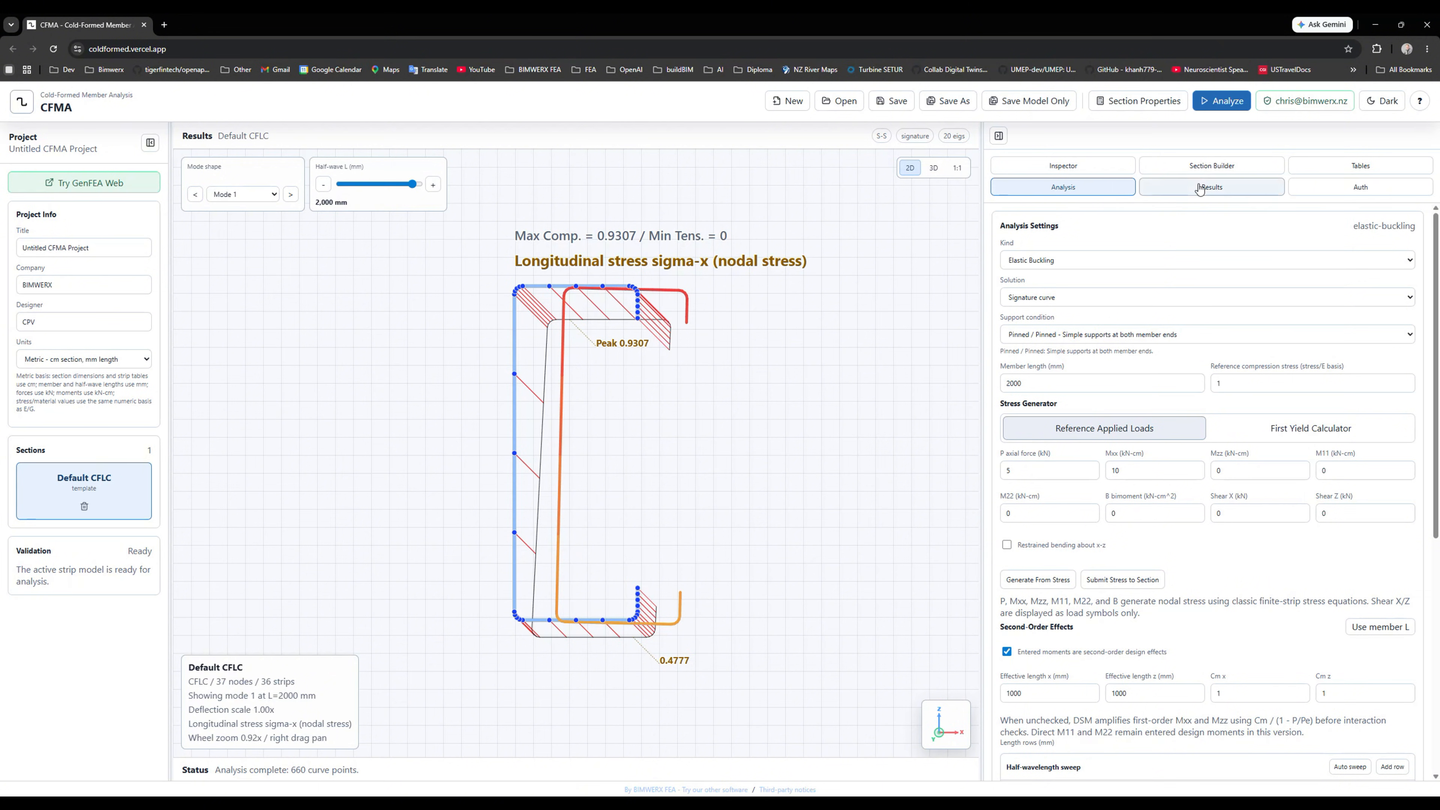
View the 2D buckled shapes for mode 1 at a 1,200 mm half-wavelength and mode 2 at 140 mm.
left_click(1185, 188)
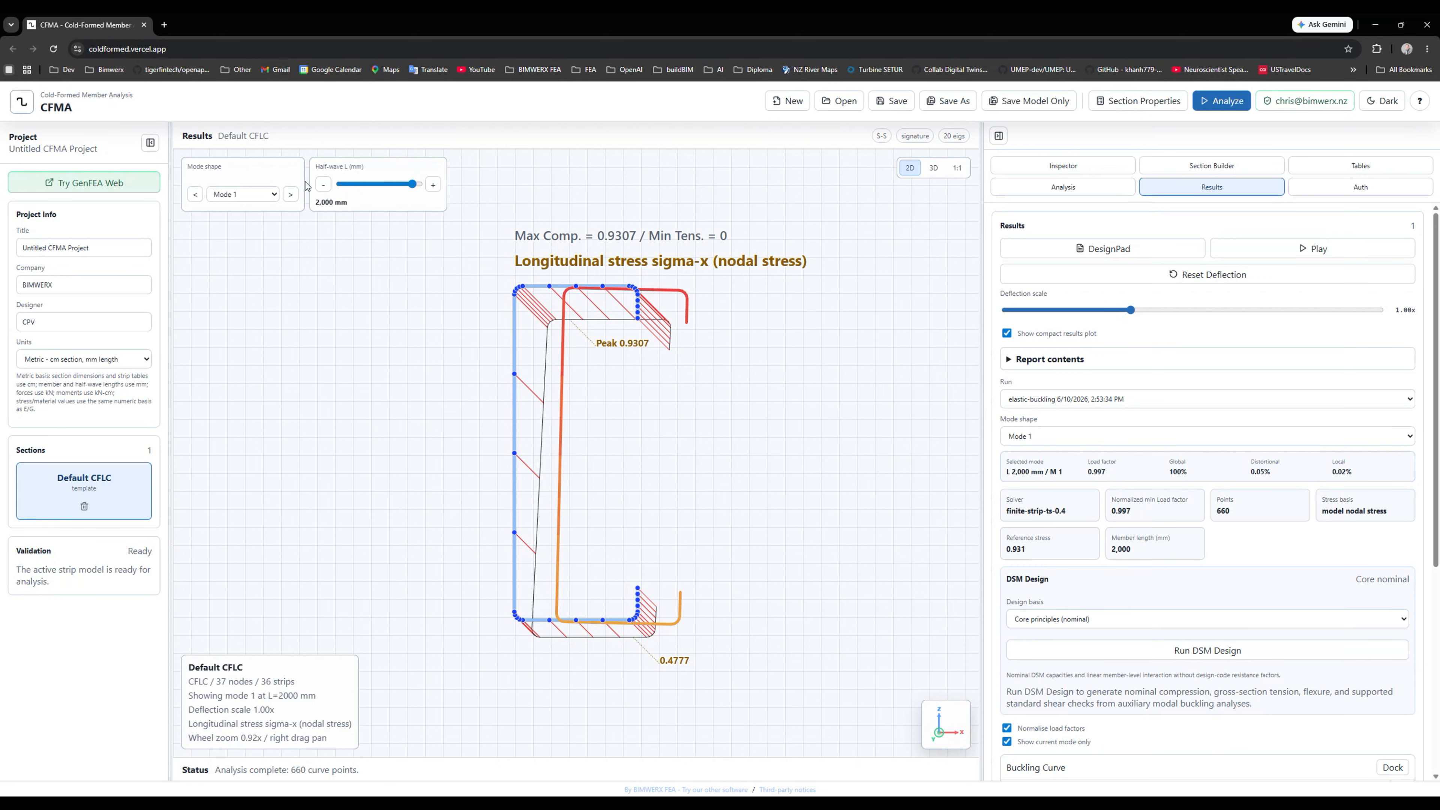
mouse_move(411, 190)
left_mouse_down()
mouse_move(348, 190)
mouse_move(403, 180)
left_mouse_up()
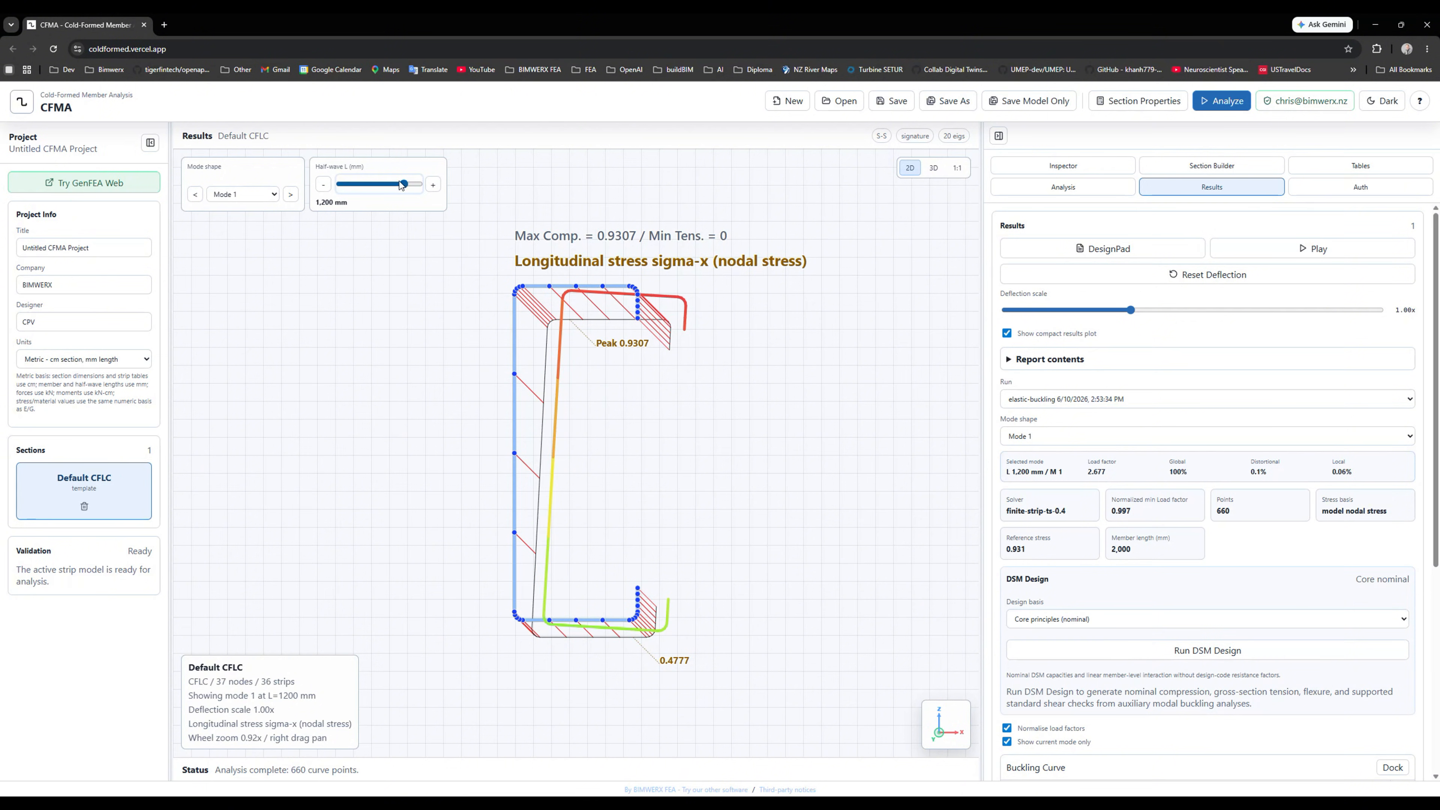
left_click(259, 193)
left_click(242, 223)
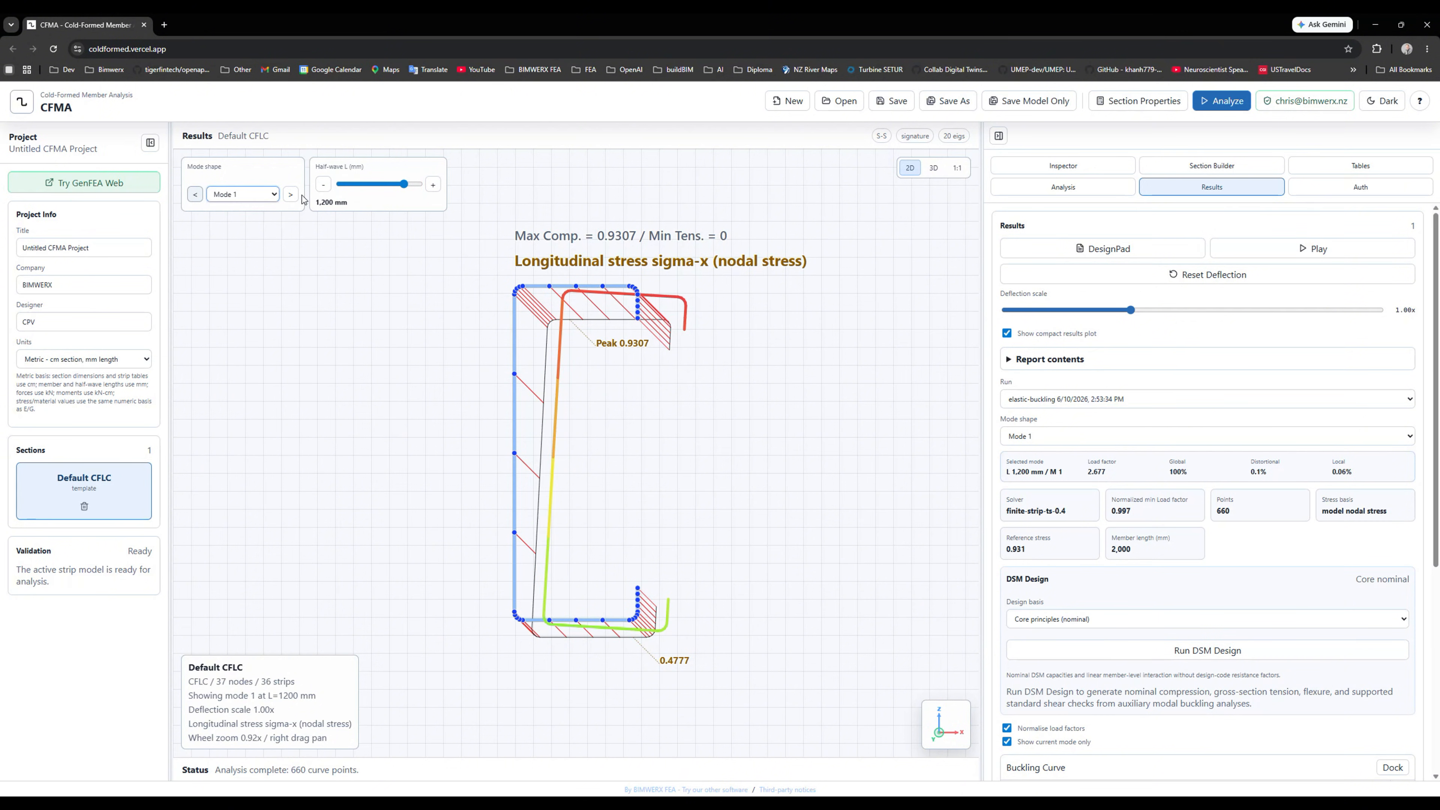
left_click_drag(405, 190, 388, 185)
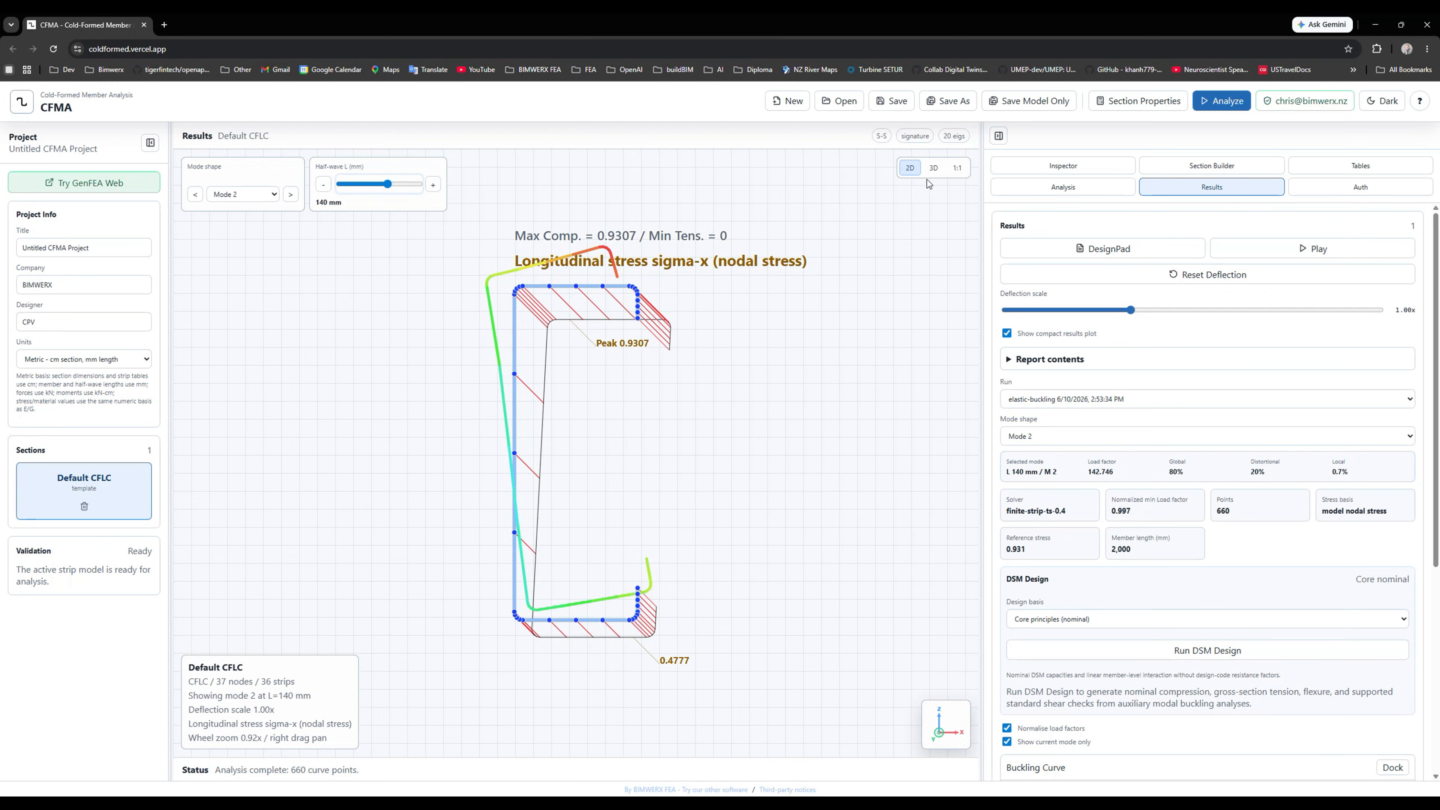
Inspect the 3D half-wave buckled segment for modes 2 and 1 at 140 mm, and mode 1 at 1,800 mm.
left_click(933, 168)
scroll(576, 427, "up", 3)
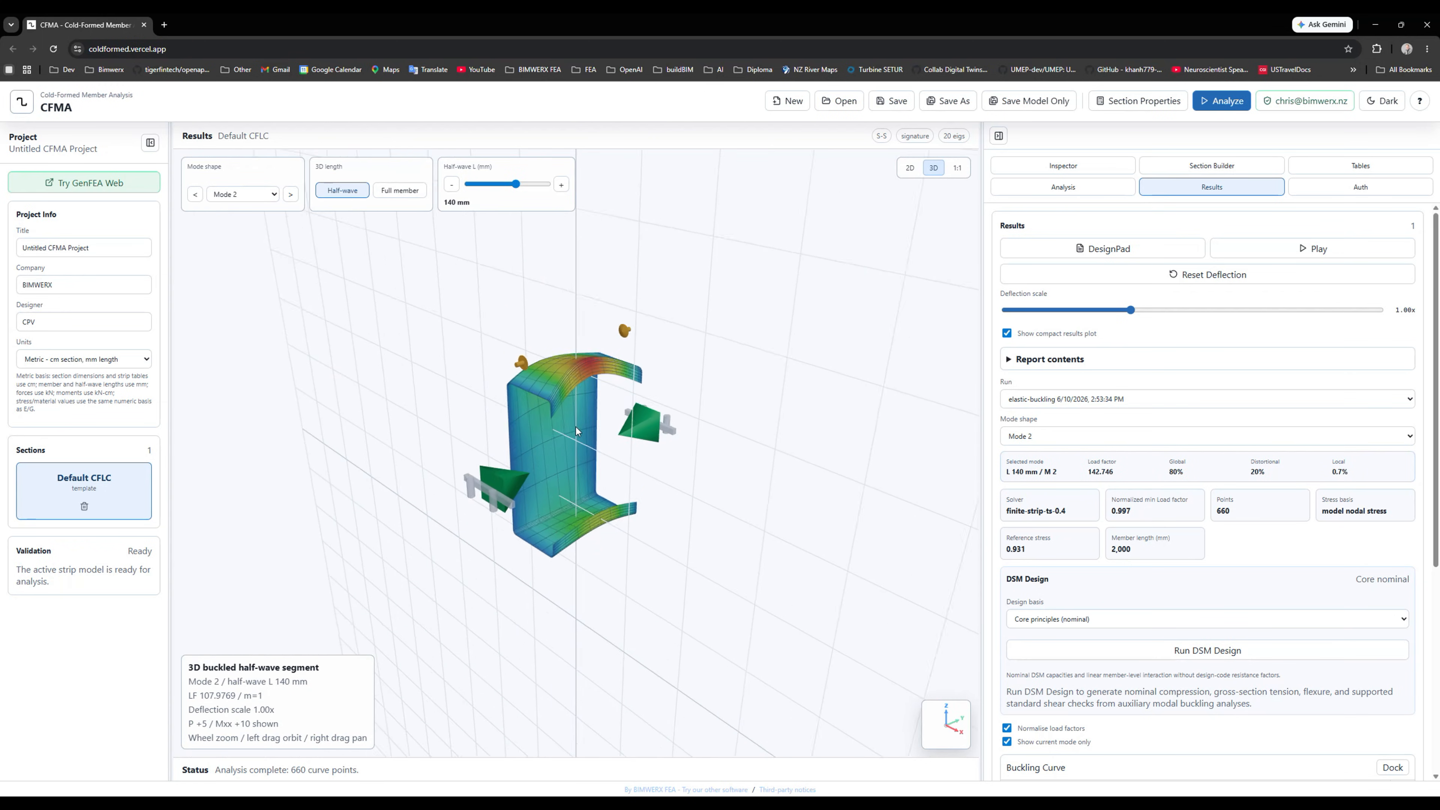
left_click(194, 194)
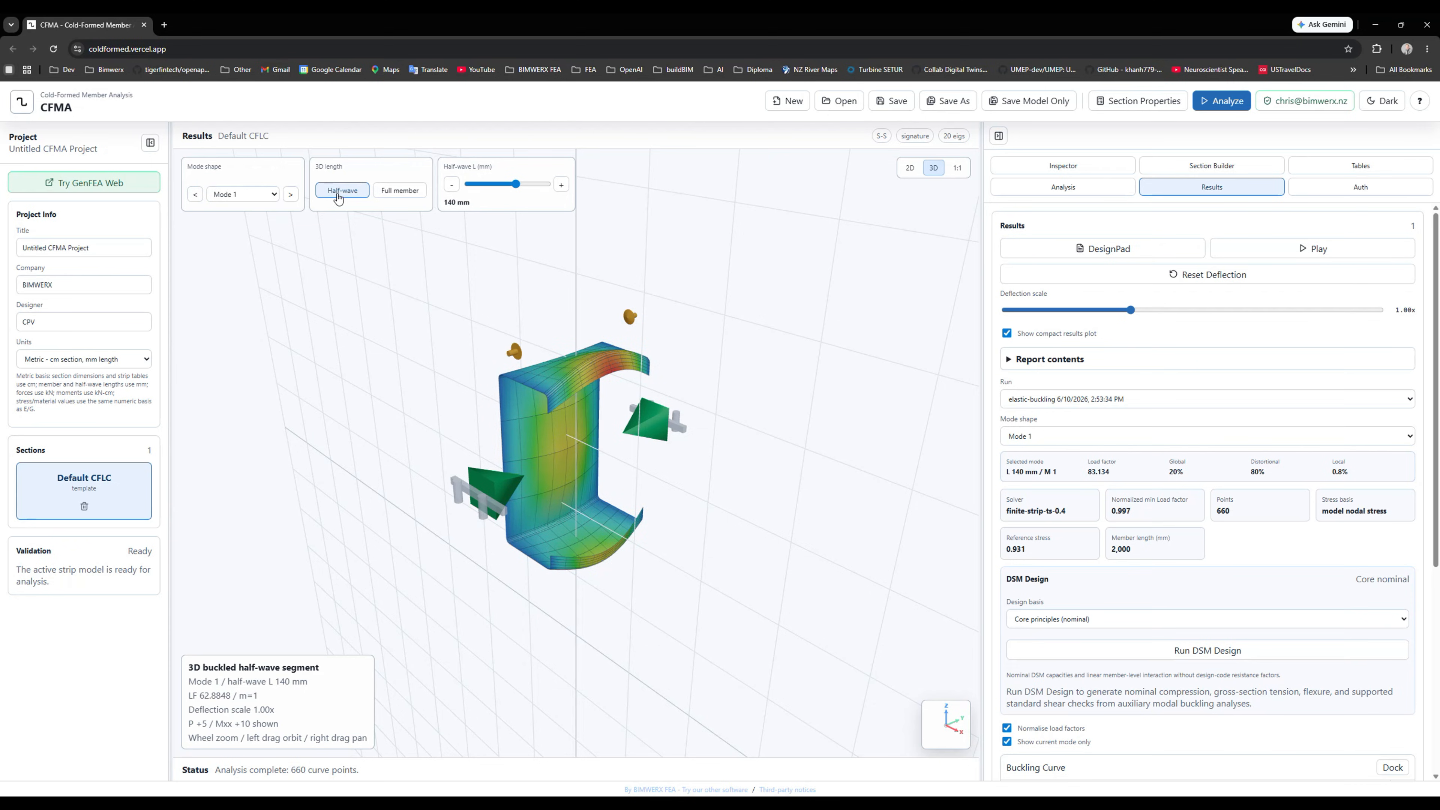
mouse_move(516, 186)
left_mouse_down()
mouse_move(532, 185)
mouse_move(492, 188)
mouse_move(540, 189)
left_mouse_up()
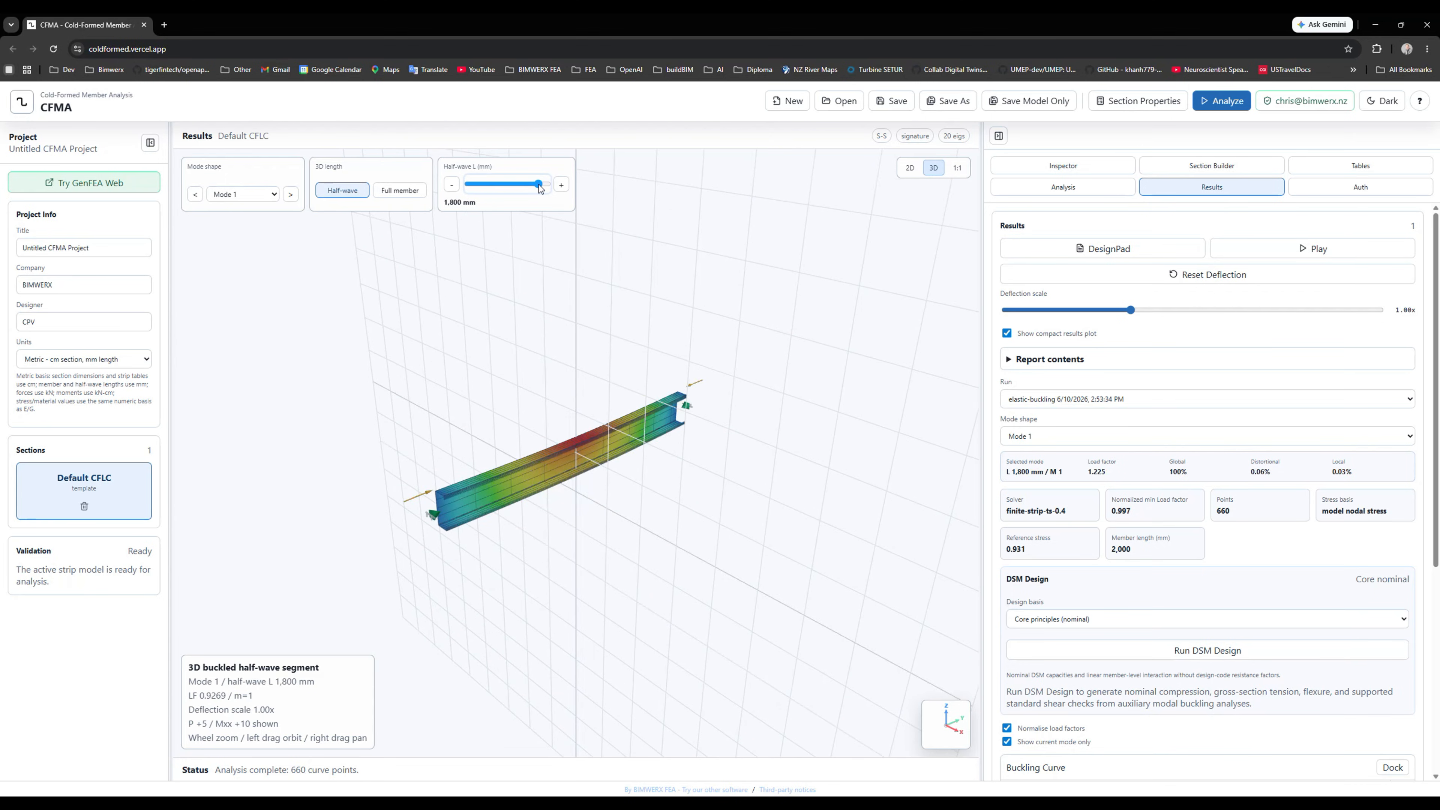
Show the mode 1 buckled shape over the full member in 3D and play its deflection animation, ending with it paused.
left_click(390, 190)
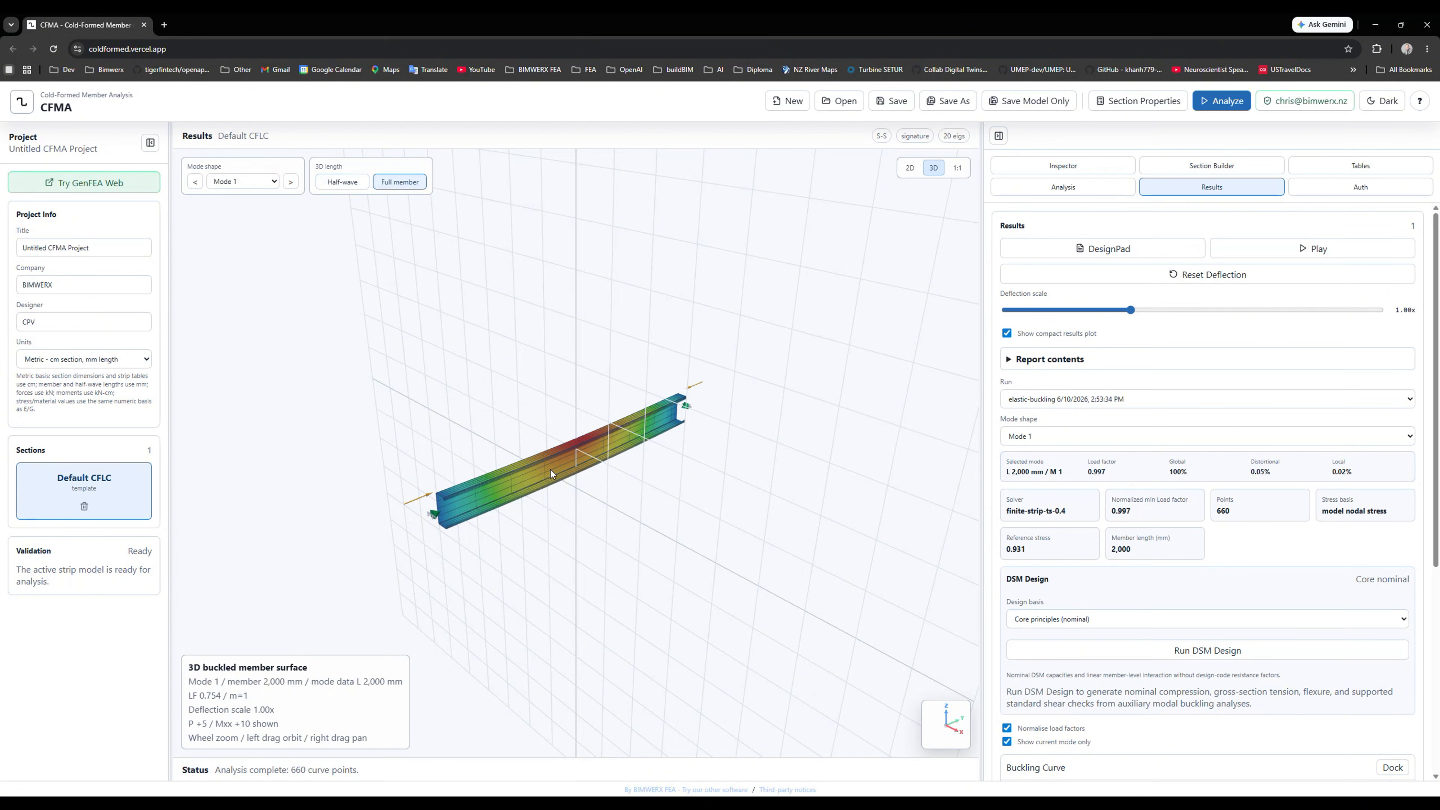
scroll(551, 465, "up", 2)
mouse_move(553, 463)
left_mouse_down()
mouse_move(667, 372)
mouse_move(710, 399)
mouse_move(568, 442)
left_mouse_up()
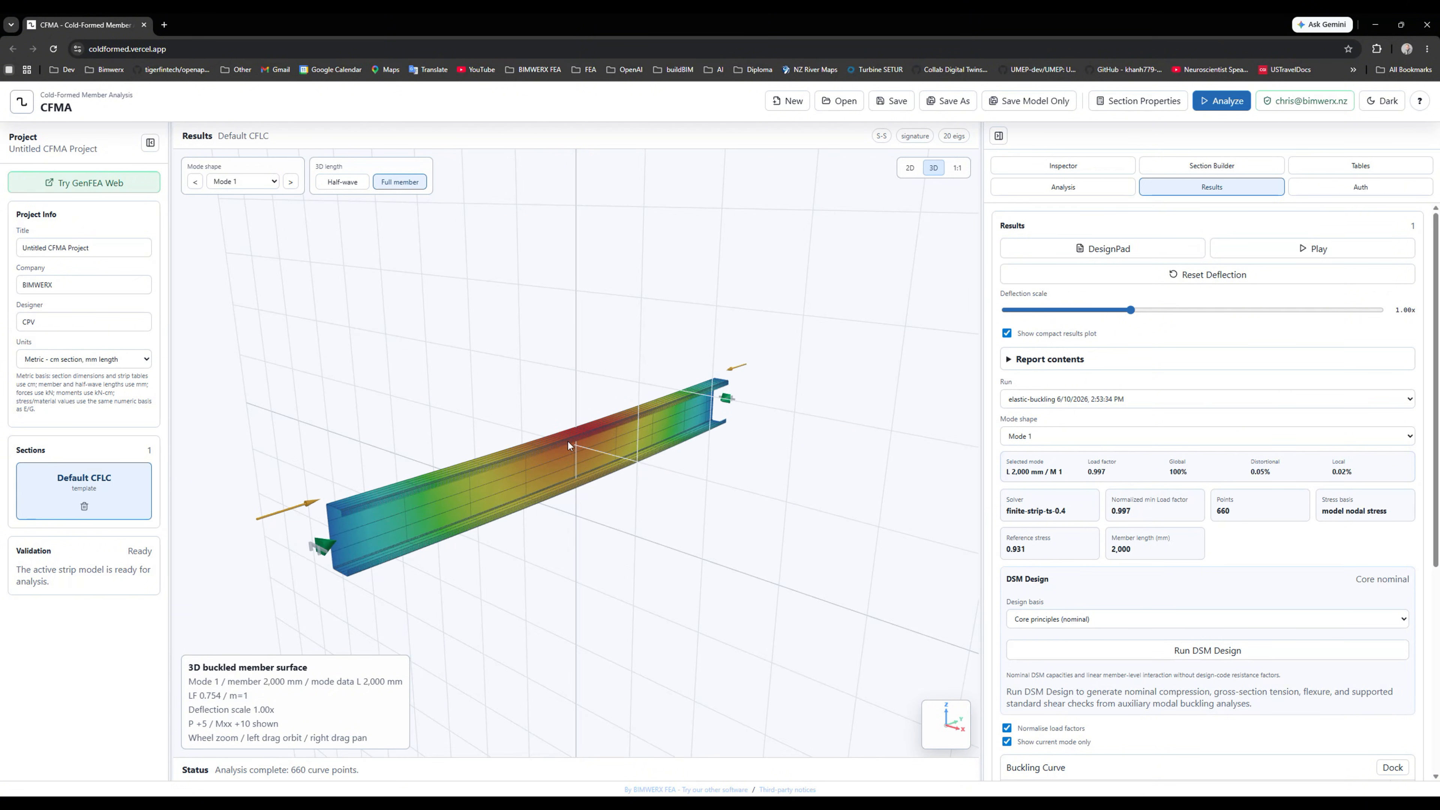
left_click(1277, 254)
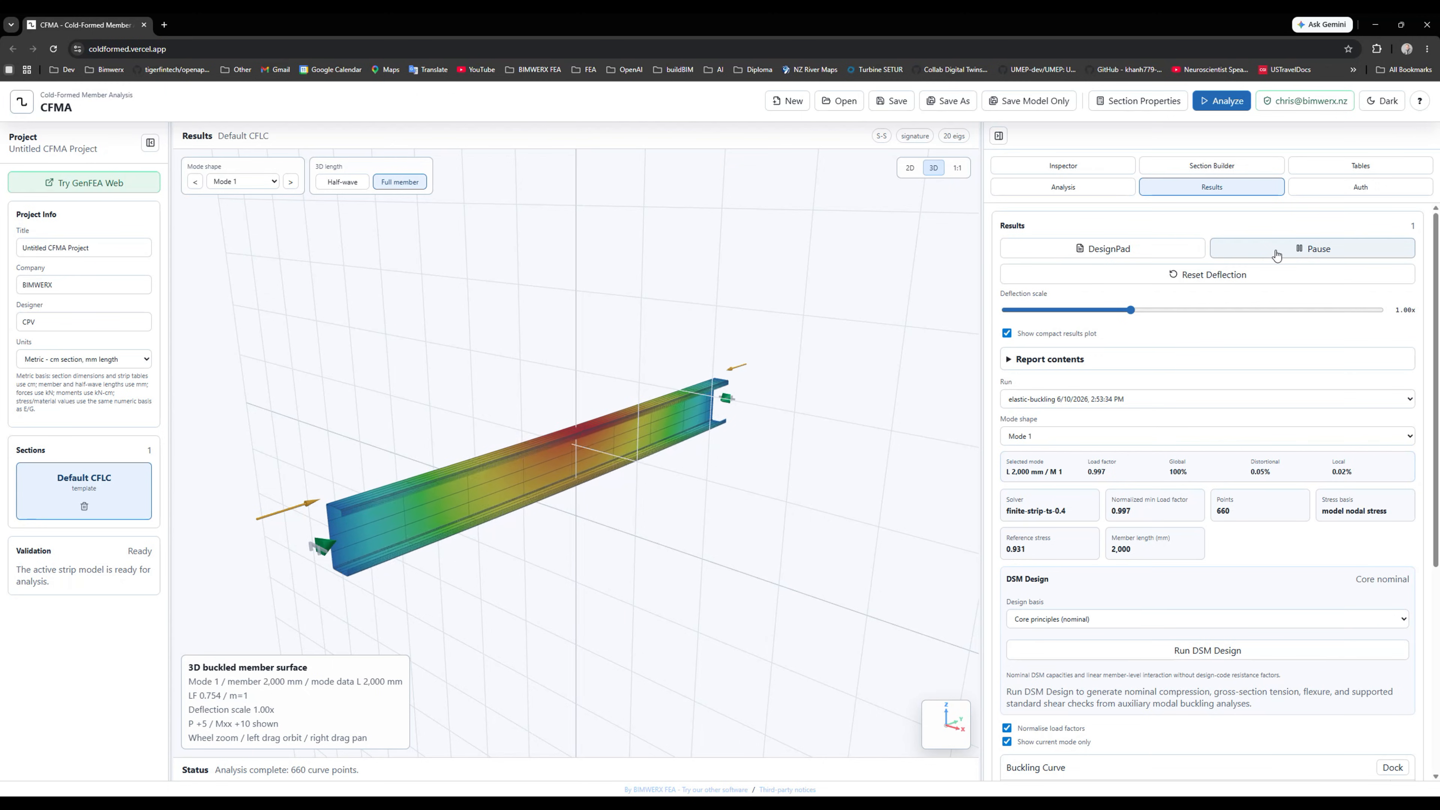
left_click(1247, 251)
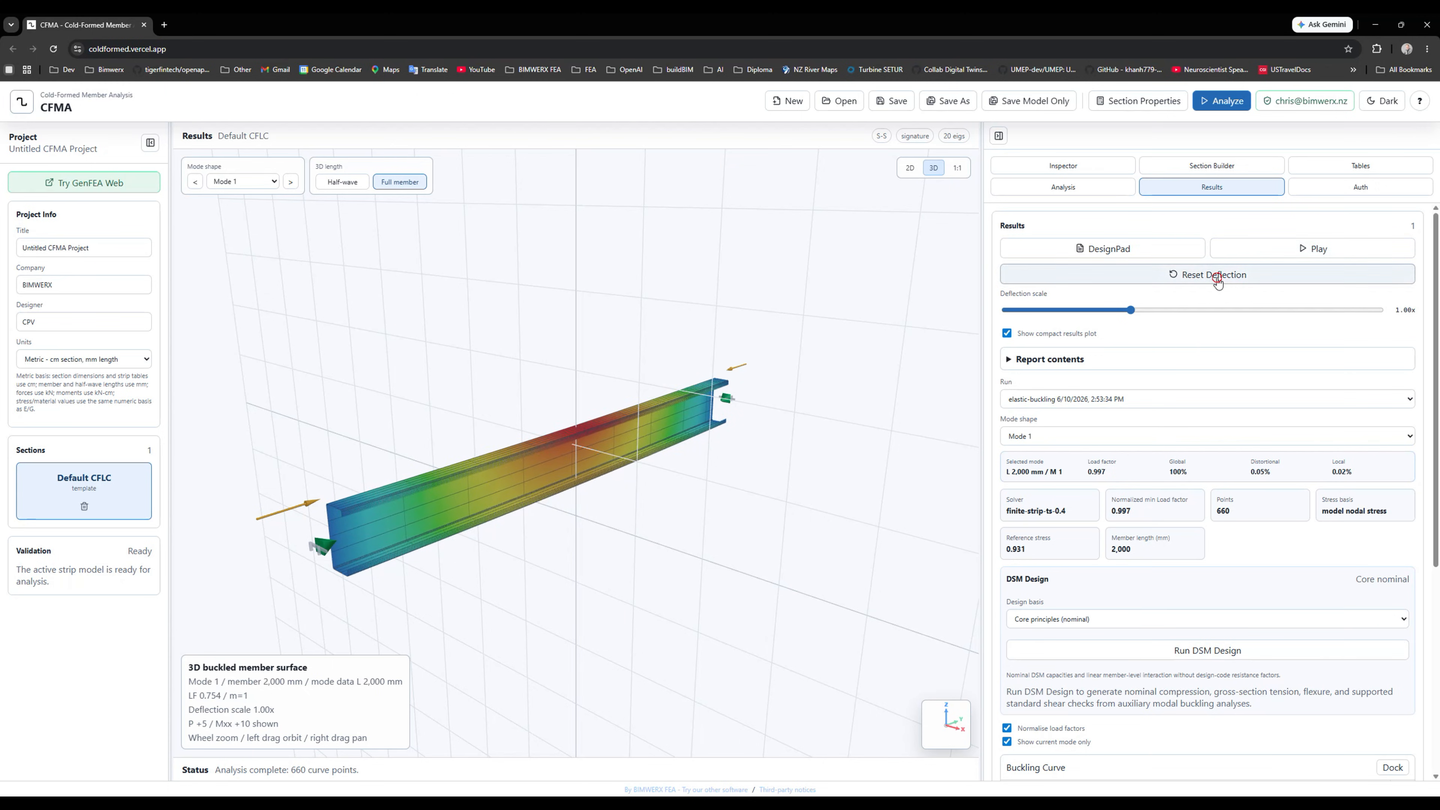
Animate the mode 1 half-wave segment at a 140 mm half-wavelength in 3D, pause it and return to the 2D view.
left_click(350, 186)
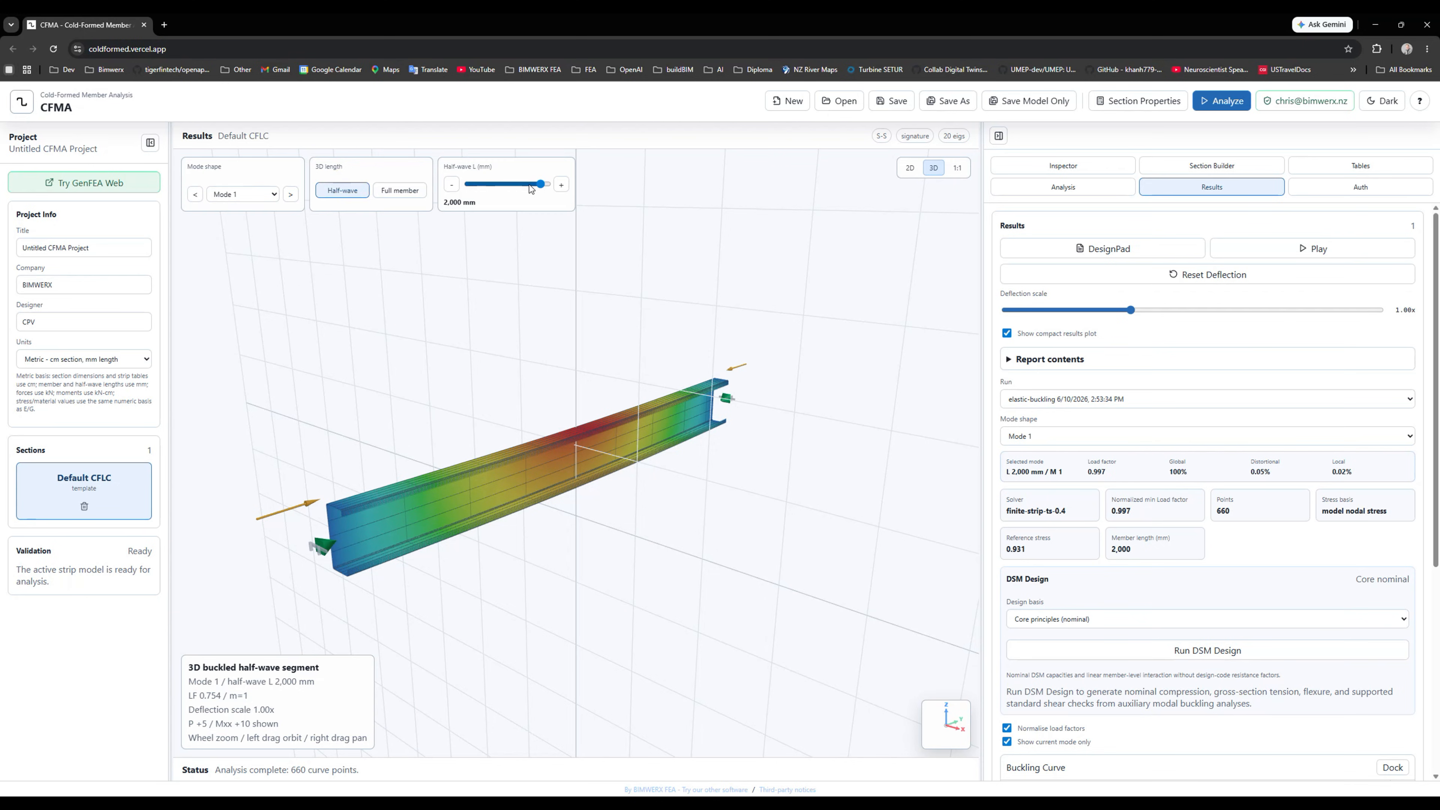
mouse_move(540, 185)
left_mouse_down()
mouse_move(504, 186)
mouse_move(516, 185)
left_mouse_up()
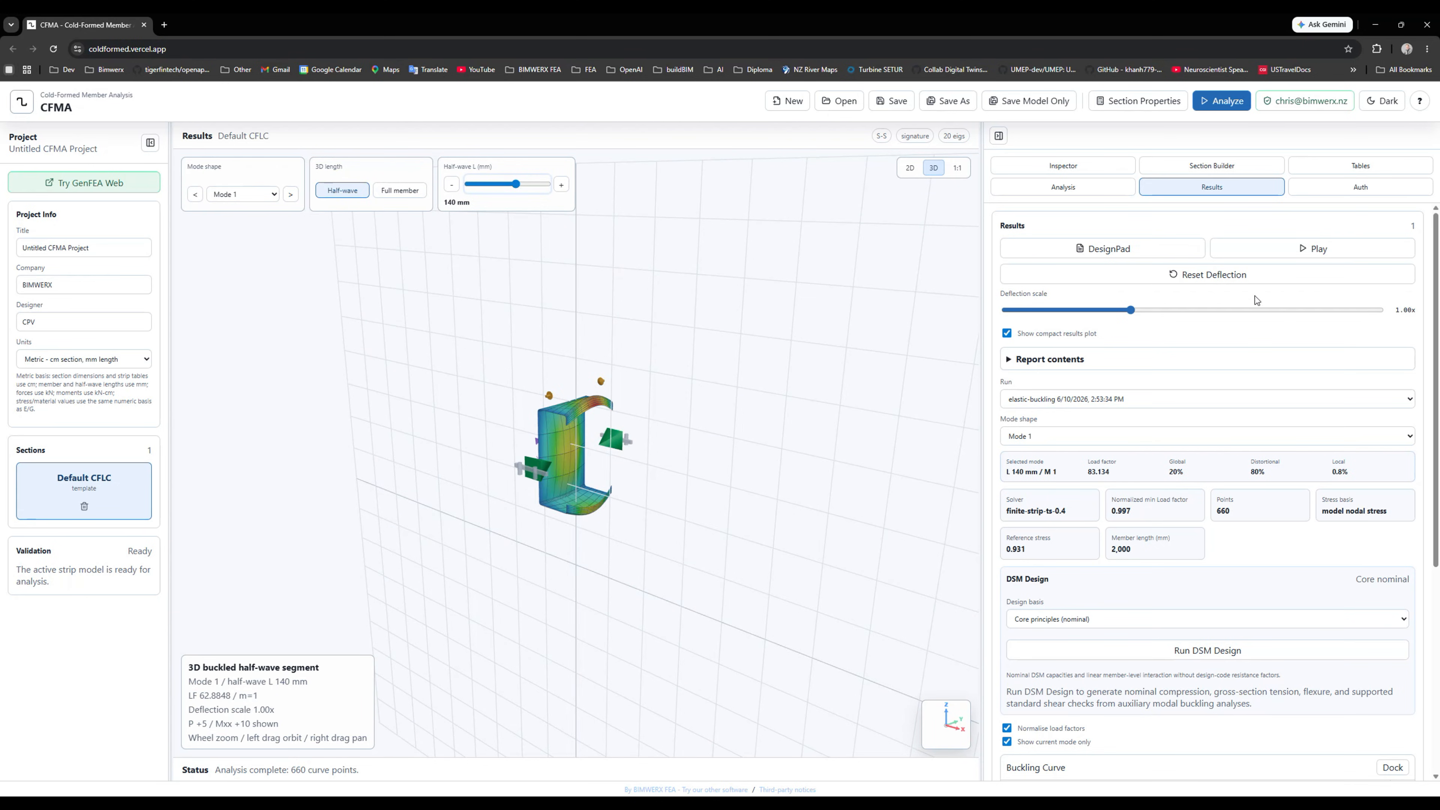
left_click(1302, 250)
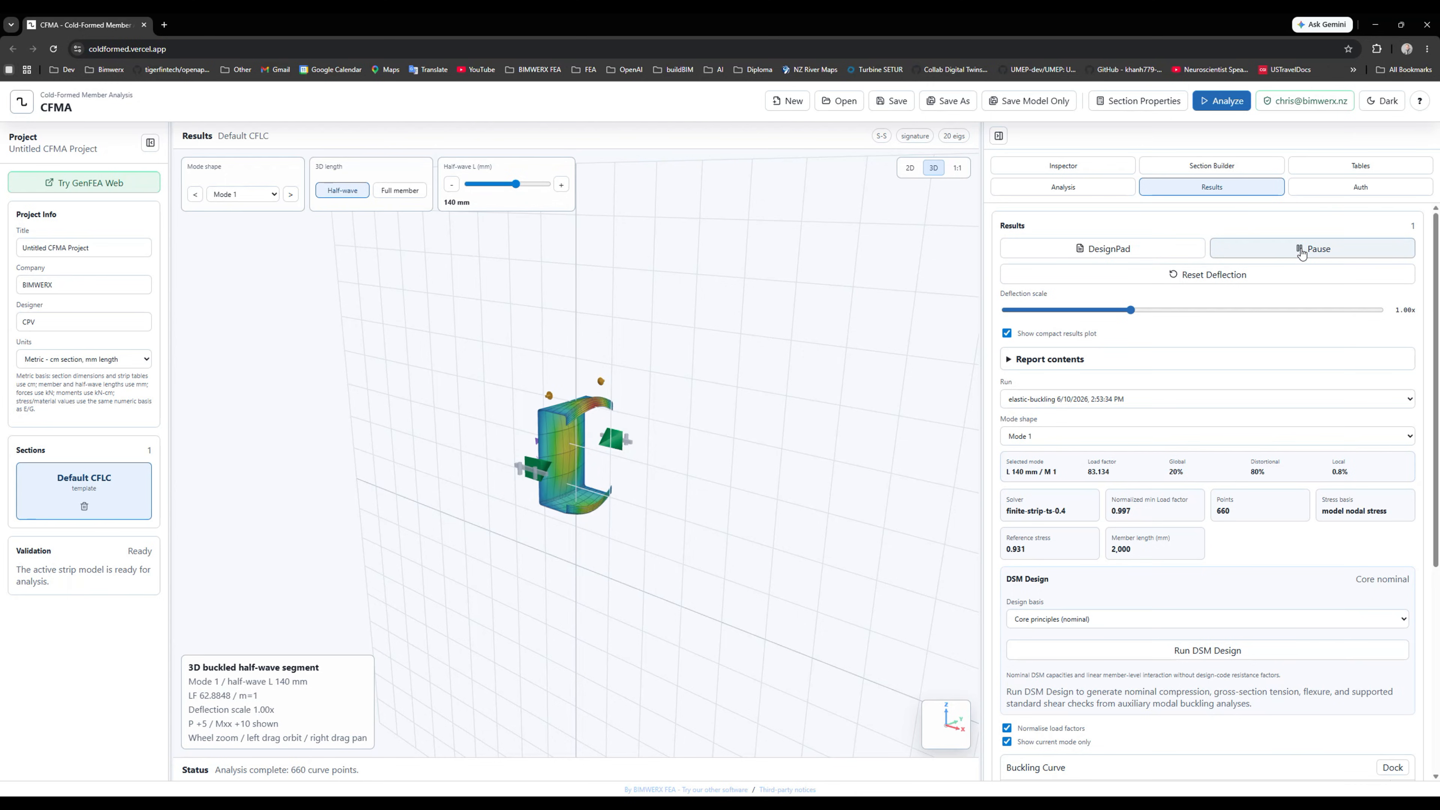
left_click(1301, 249)
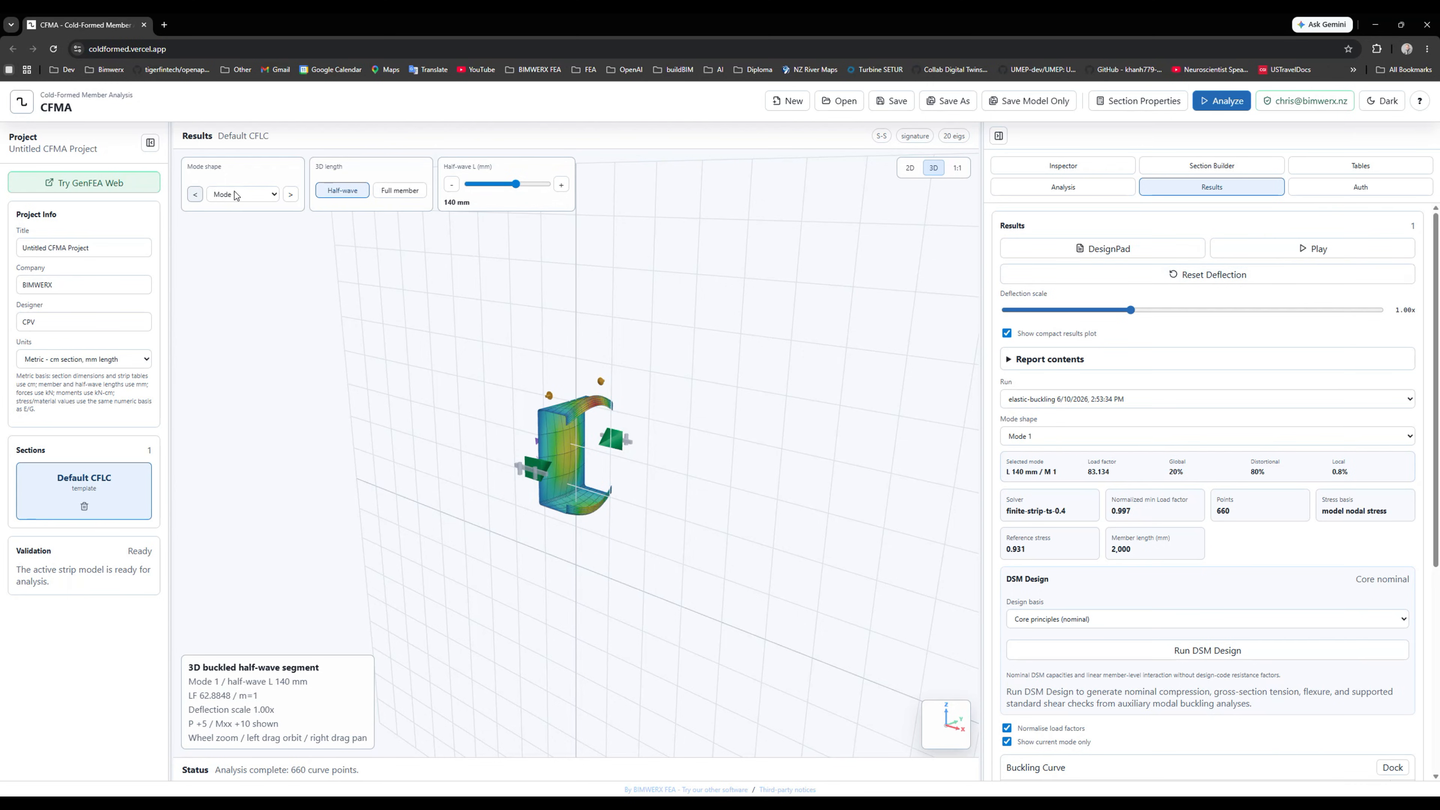
left_click(910, 168)
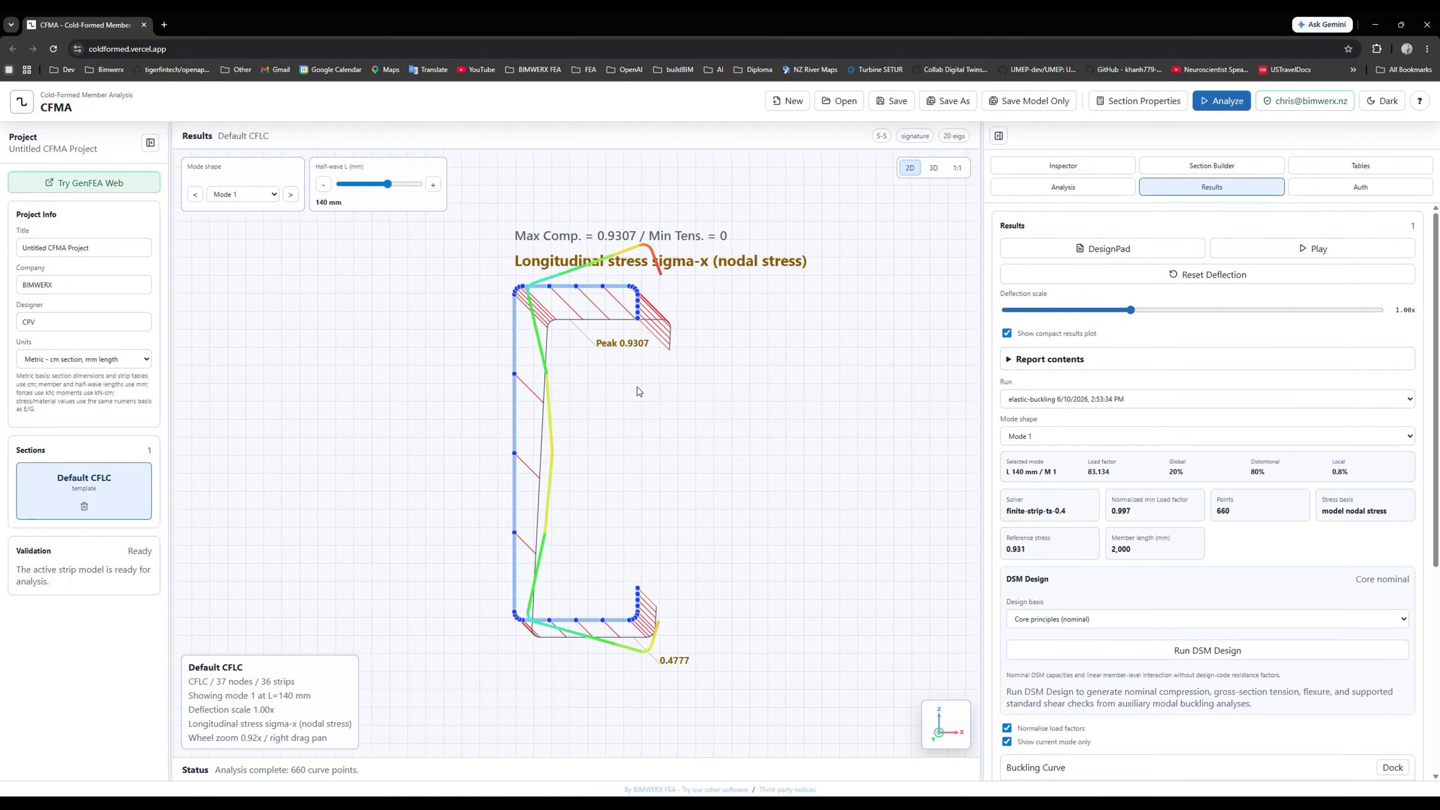
Play the mode 1 deflection animation at 140 mm on the 2D section and pause it, keeping the deflection scale at 1.00x.
left_click(1311, 251)
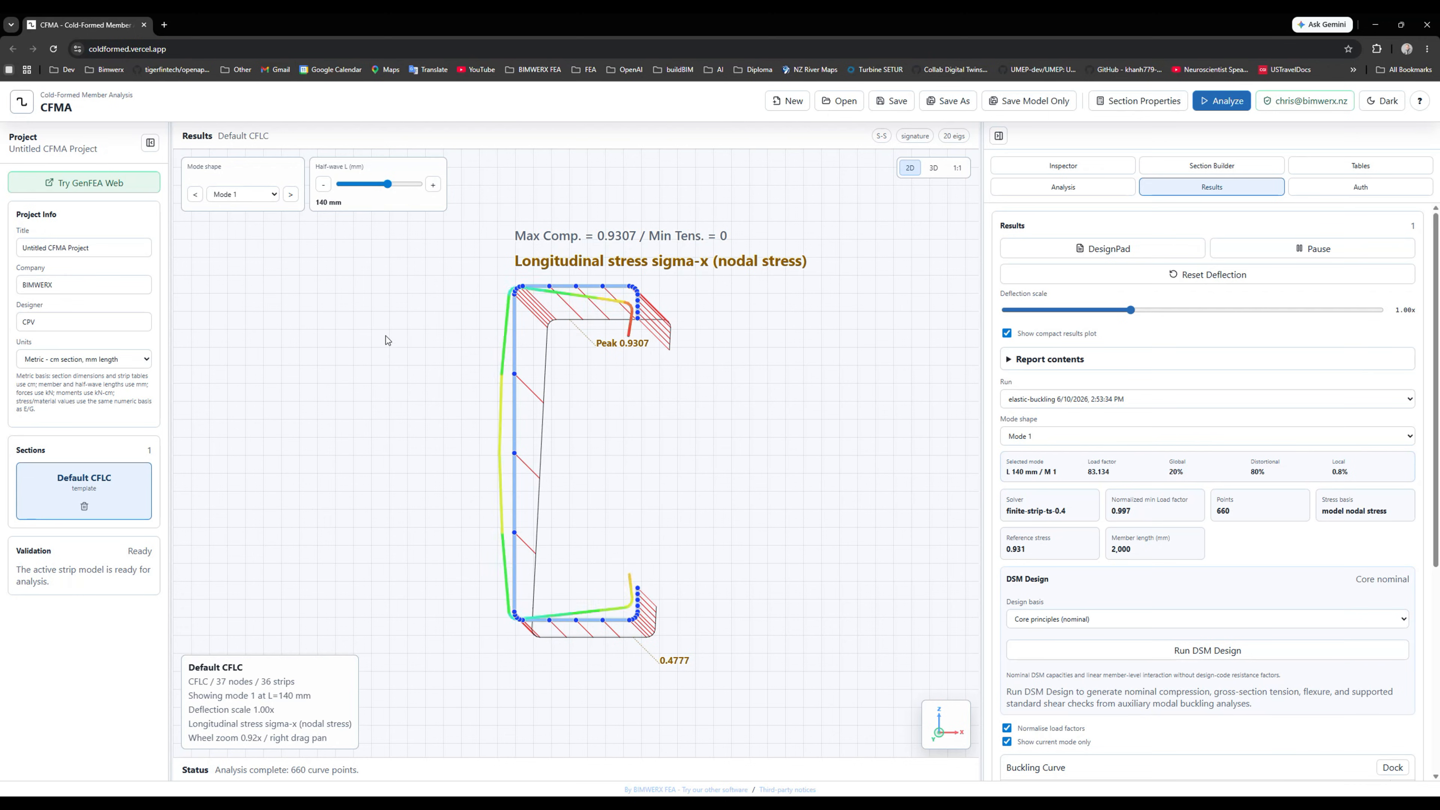
left_click(1267, 250)
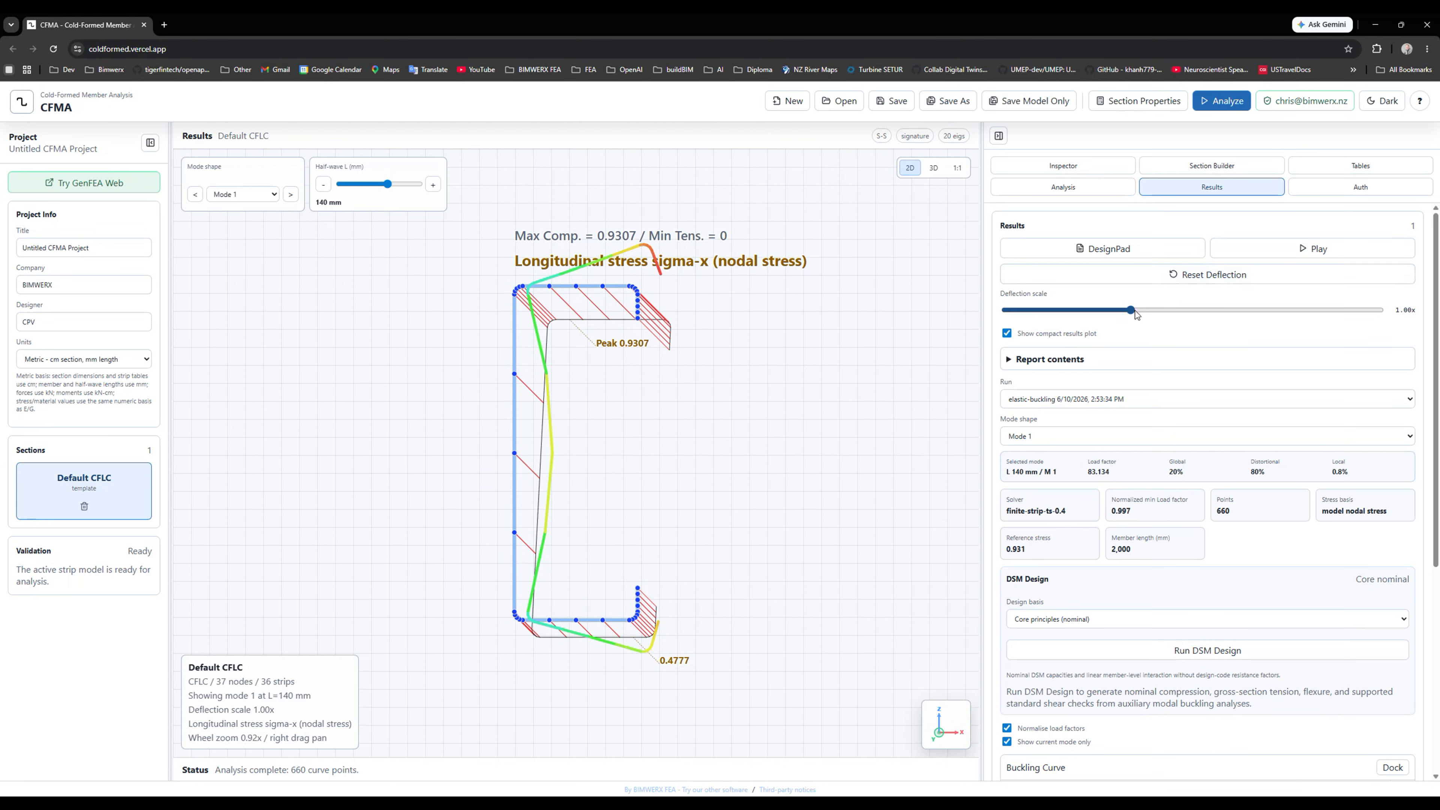
mouse_move(1132, 310)
left_mouse_down()
mouse_move(1169, 311)
mouse_move(1092, 310)
mouse_move(1131, 310)
left_mouse_up()
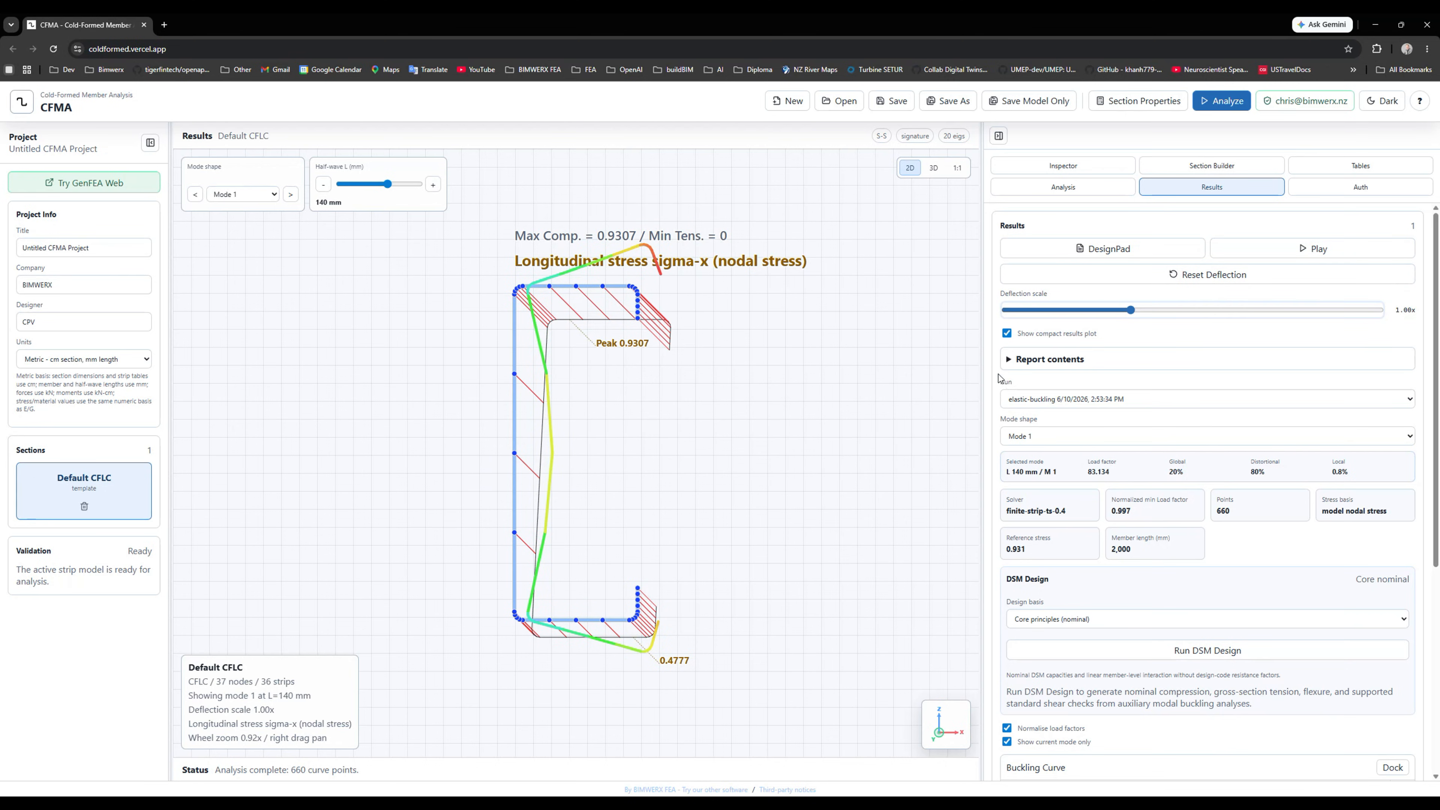
View the 2D mode 1 buckled shape at a 160 mm half-wavelength and at the 40 mm point of the buckling curve.
scroll(990, 398, "down", 3)
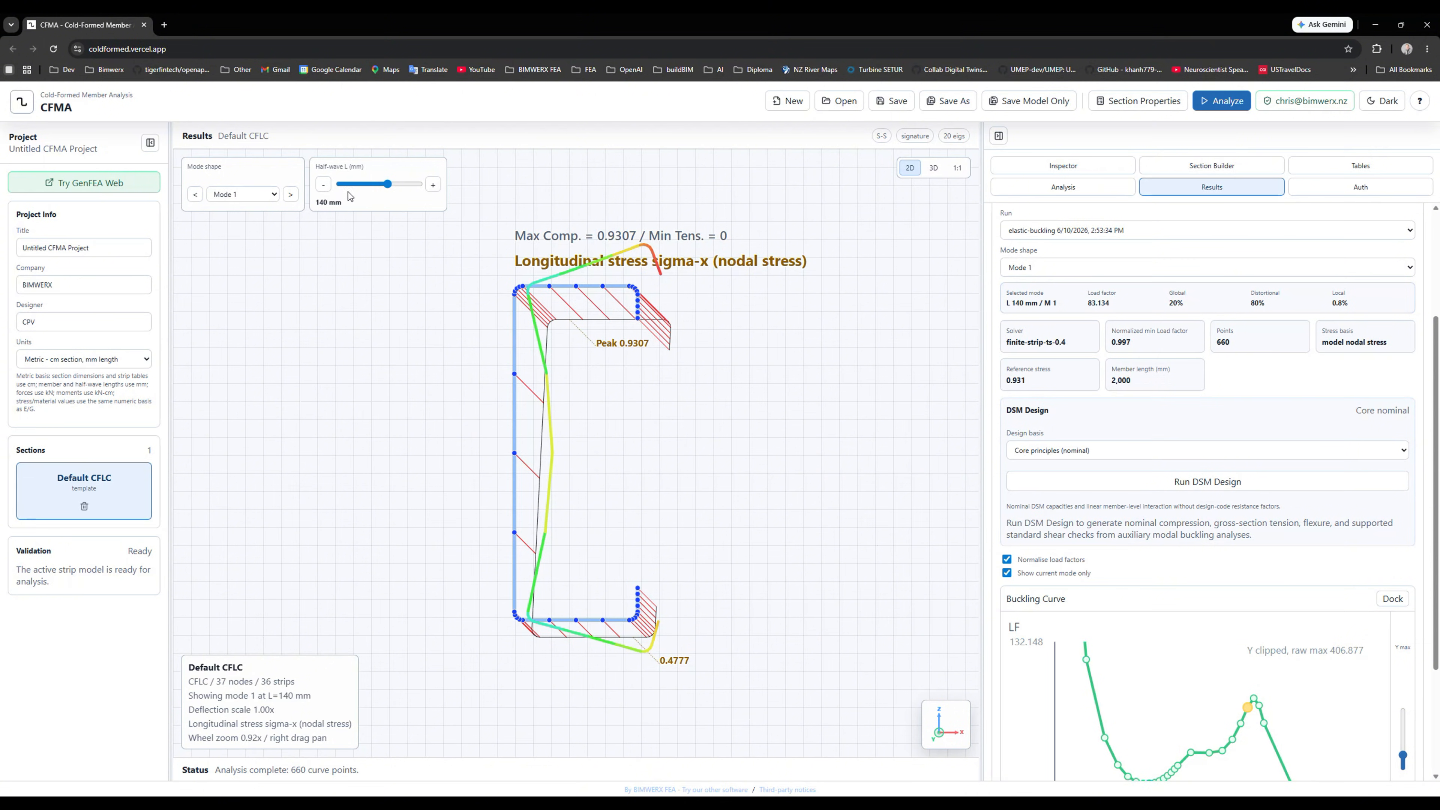
left_click(432, 185)
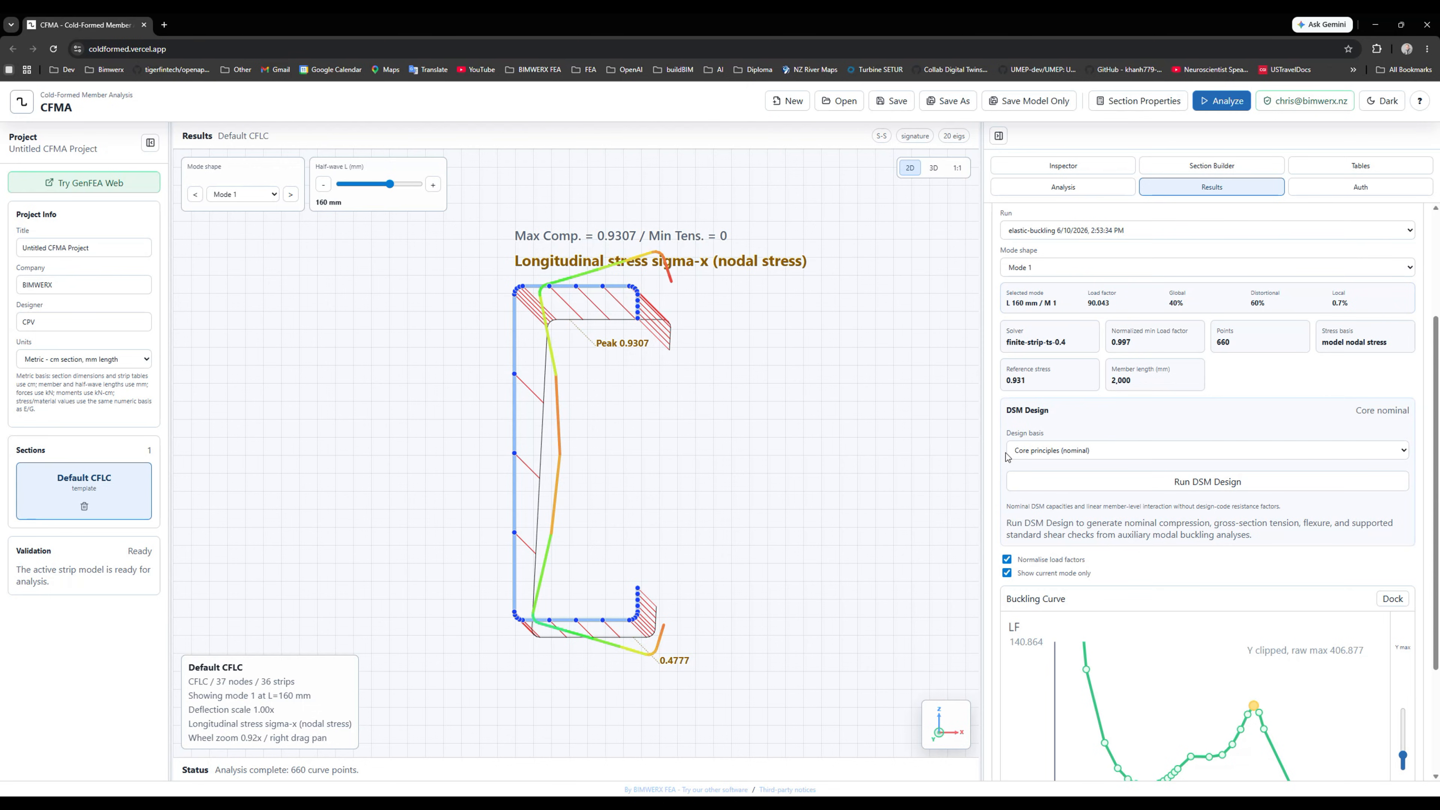
scroll(1001, 466, "down", 1)
scroll(1002, 466, "down", 1)
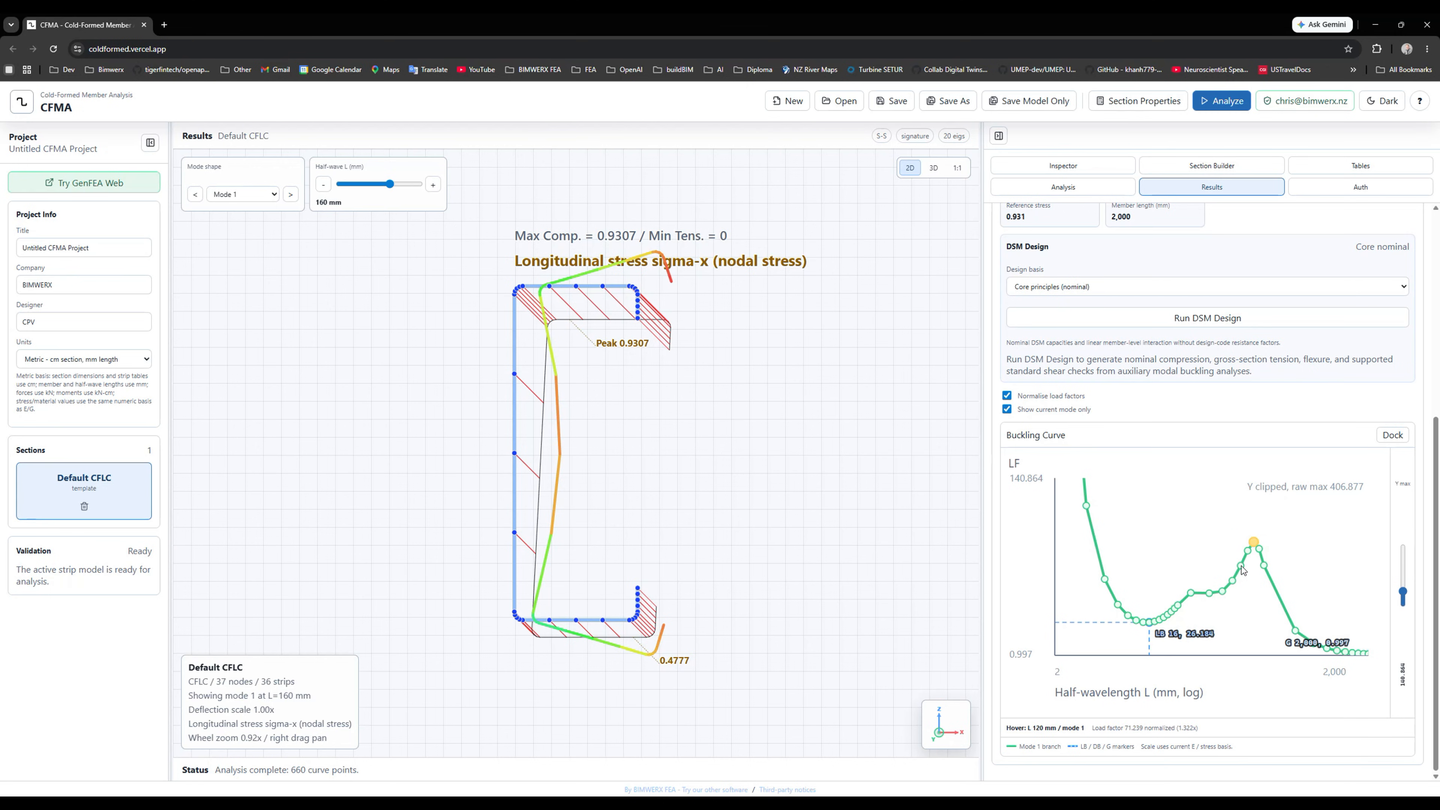
left_click(1191, 593)
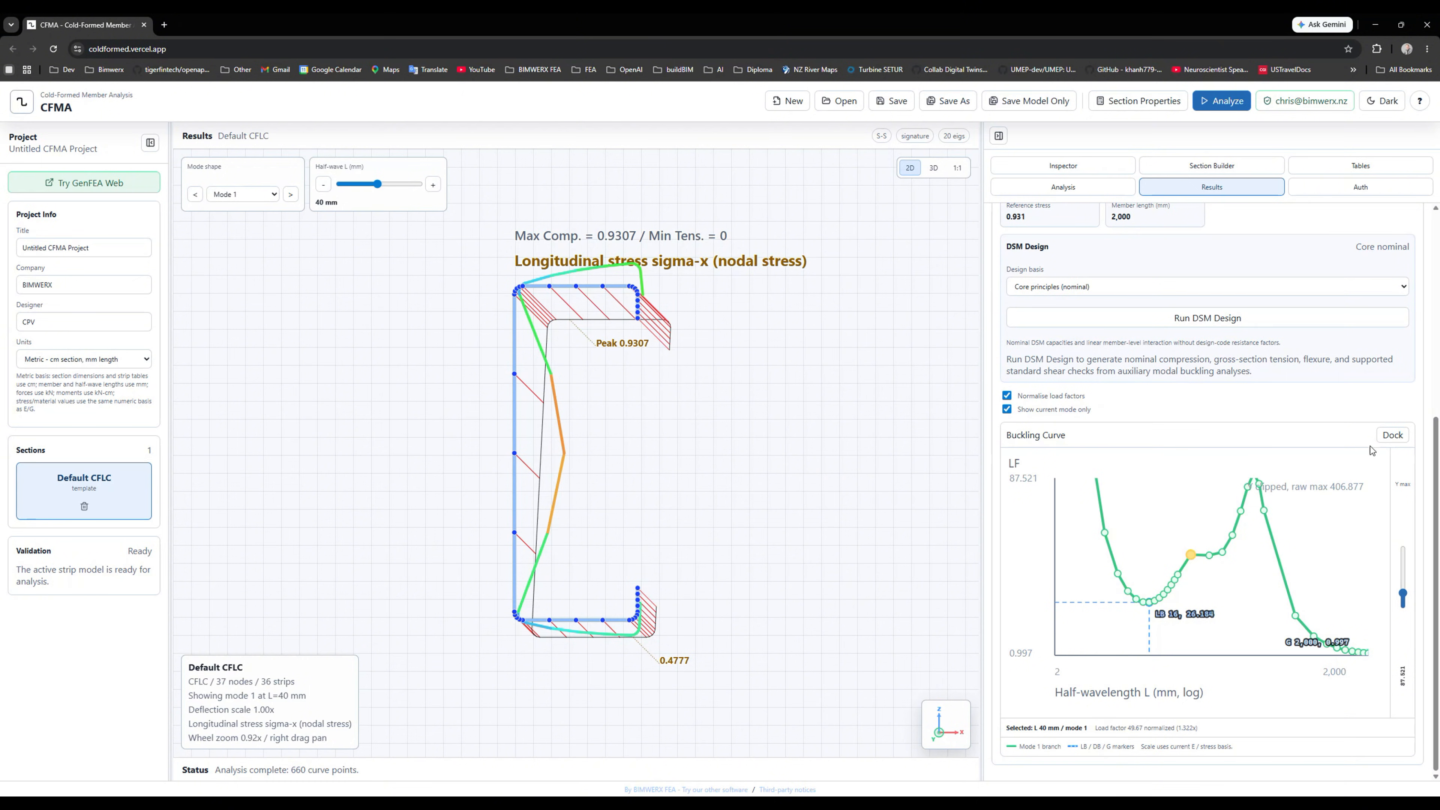
Enlarge the buckling curve by docking it, try Y-axis maximums up to 406.877, settle on about 108, and undock it.
left_click(1391, 436)
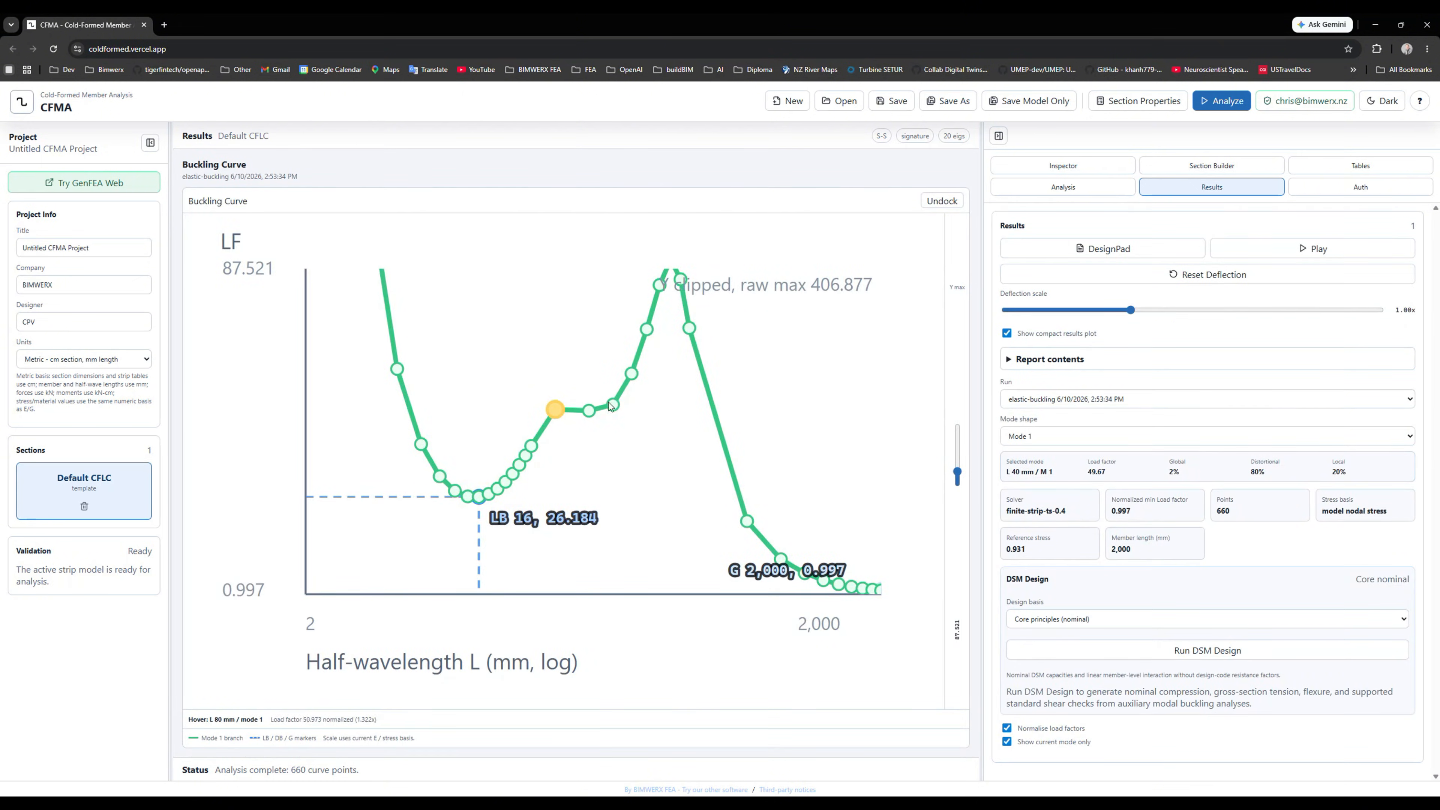
left_click_drag(958, 476, 963, 455)
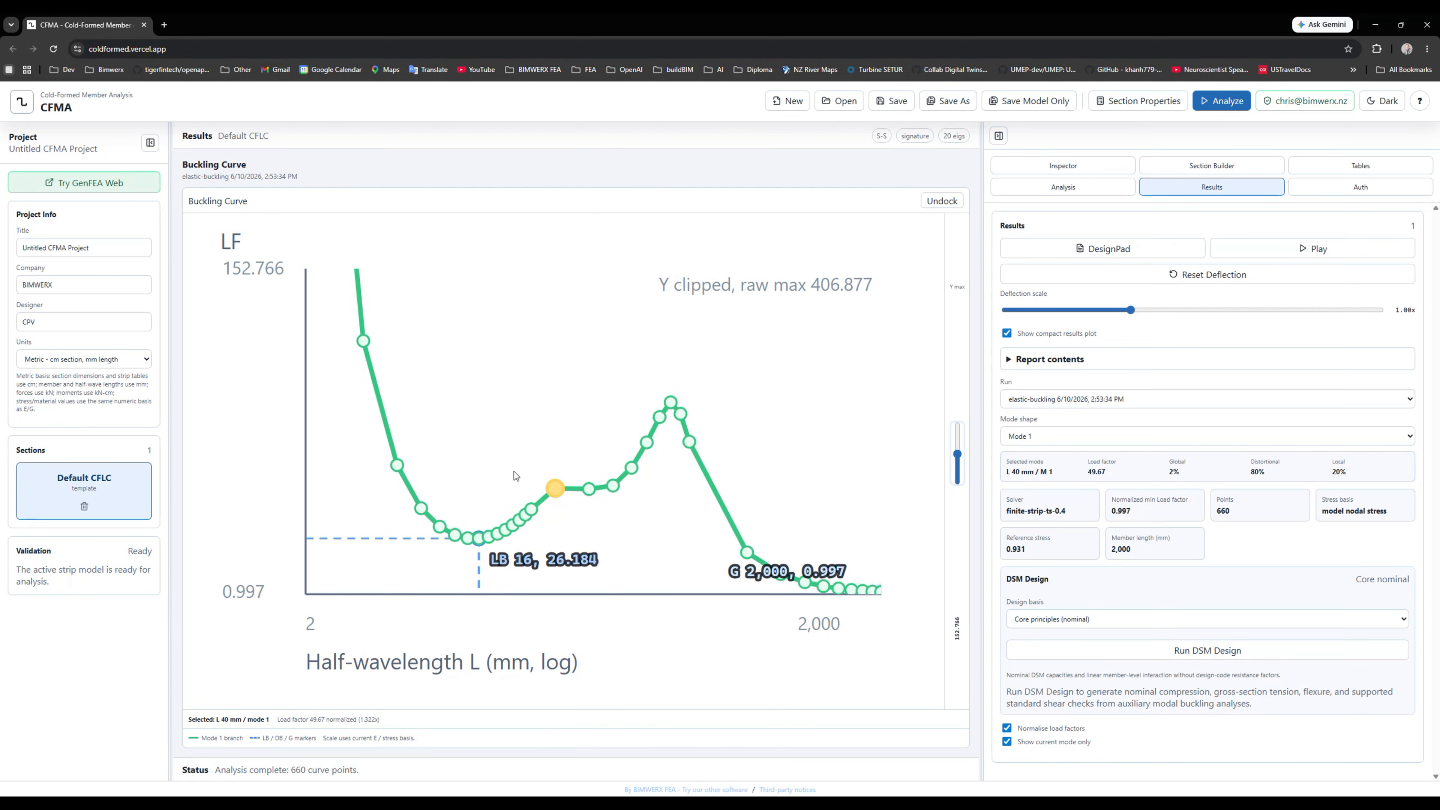
left_click_drag(961, 454, 965, 419)
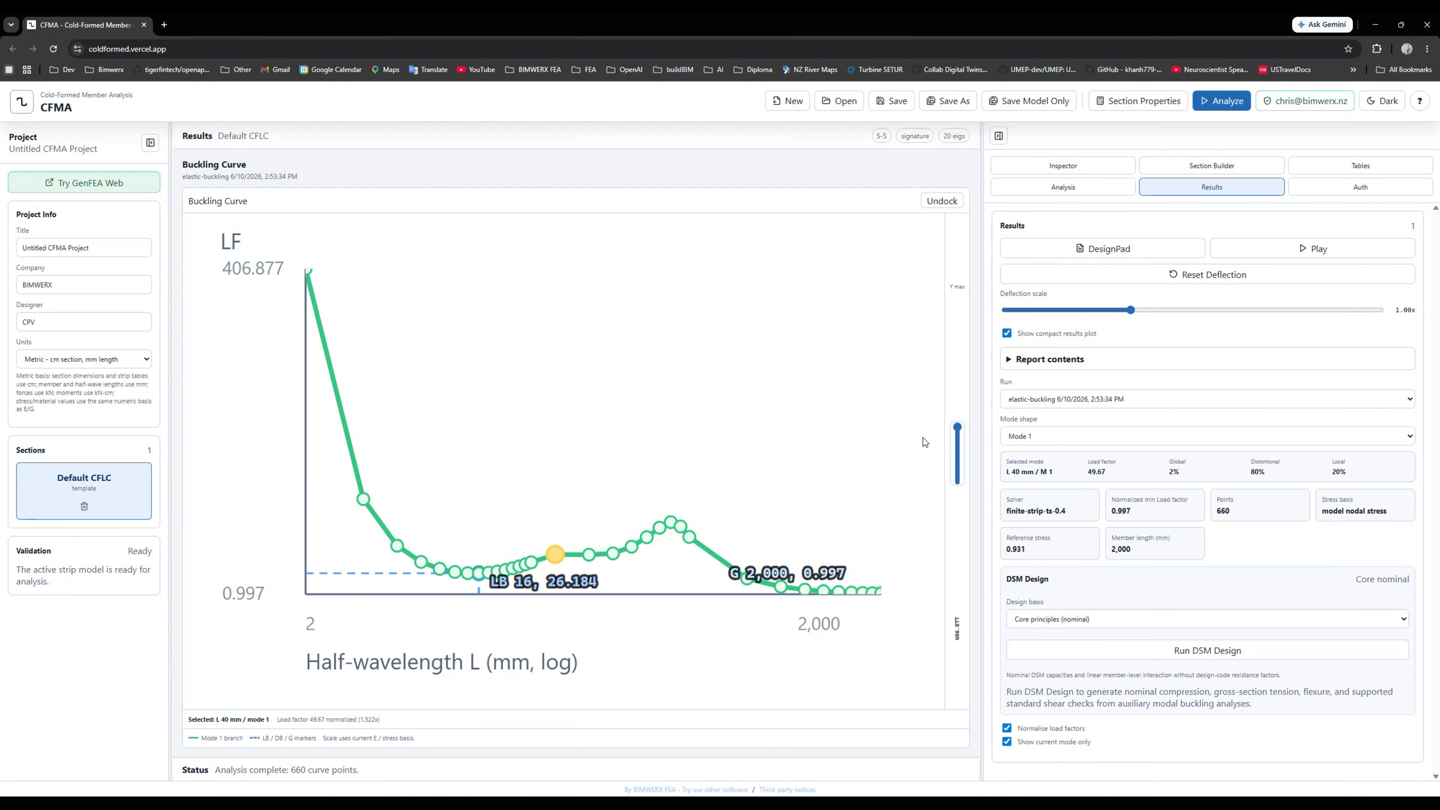
left_click_drag(957, 429, 962, 466)
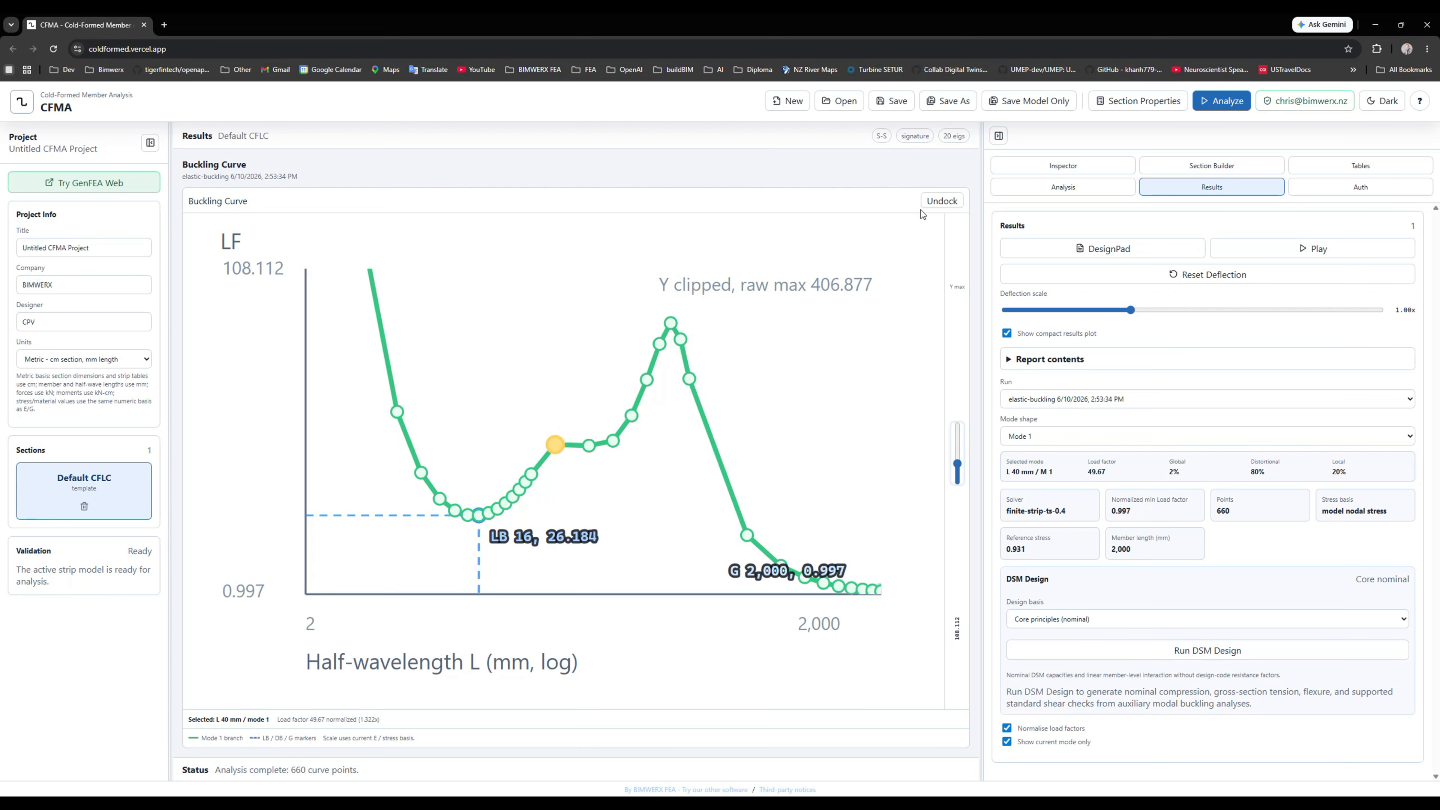
left_click(940, 202)
scroll(1231, 594, "down", 1)
scroll(1231, 588, "down", 5)
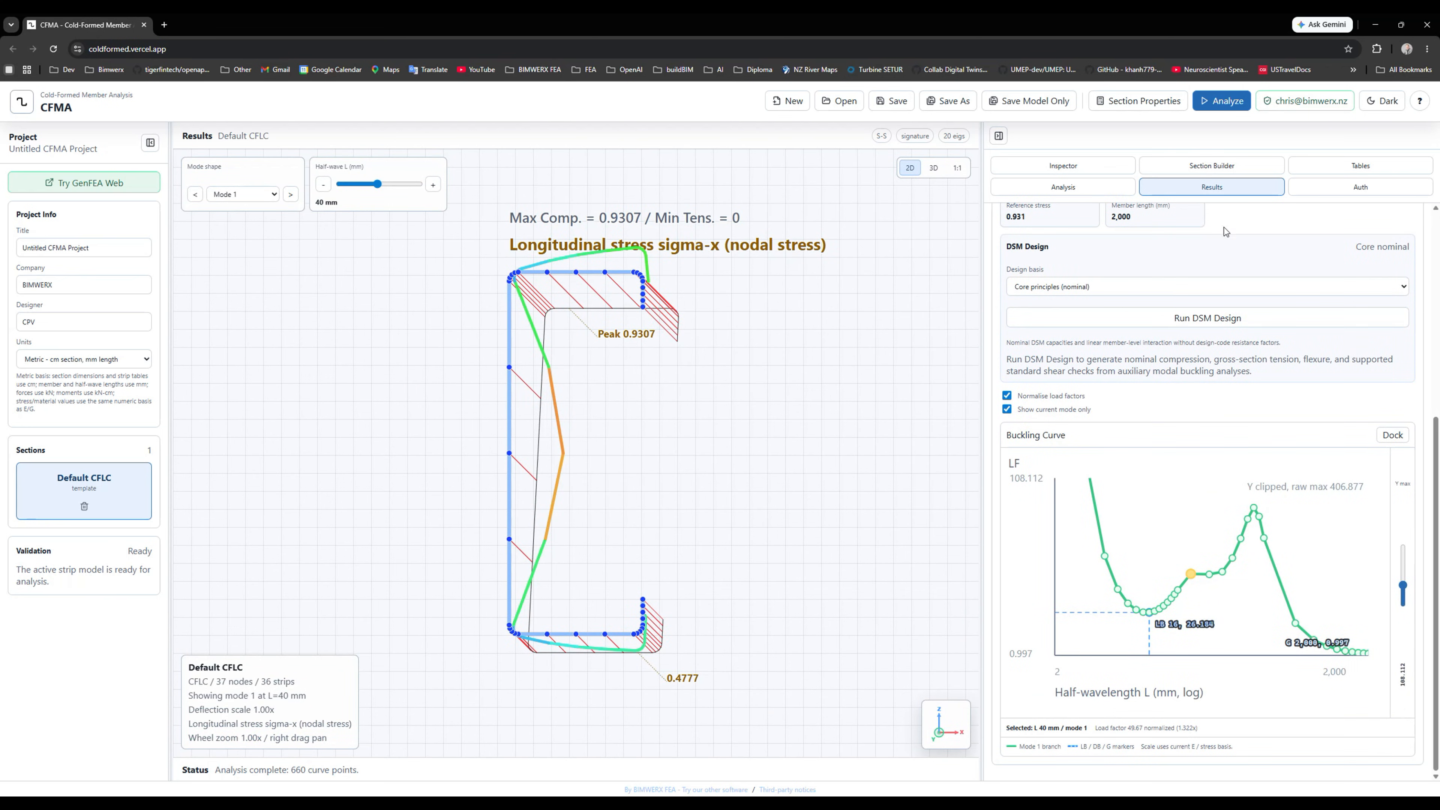
Set the DSM design basis to AS/NZS 4600:2018 and run the DSM design.
scroll(1139, 441, "up", 6)
scroll(1140, 440, "down", 3)
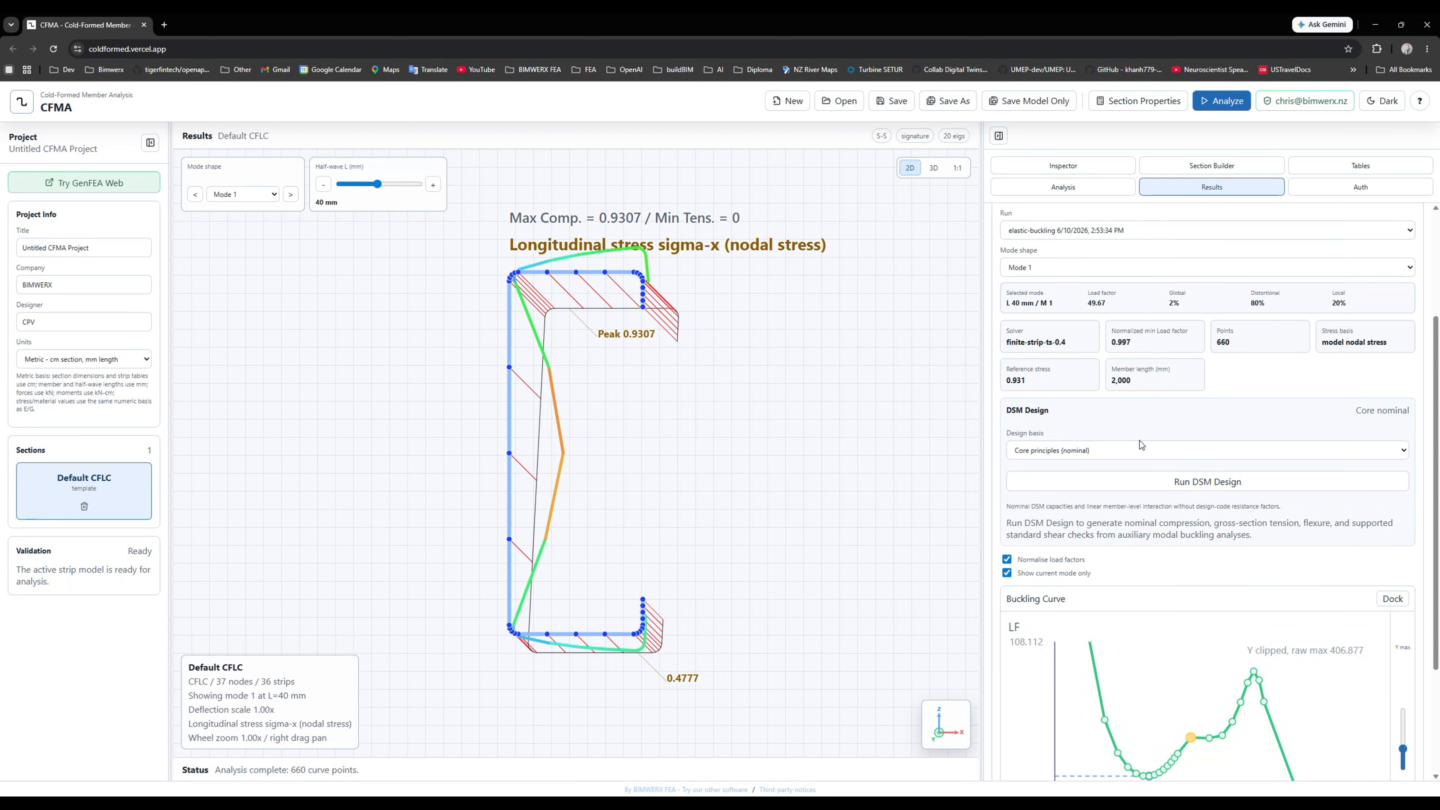
scroll(1140, 440, "down", 3)
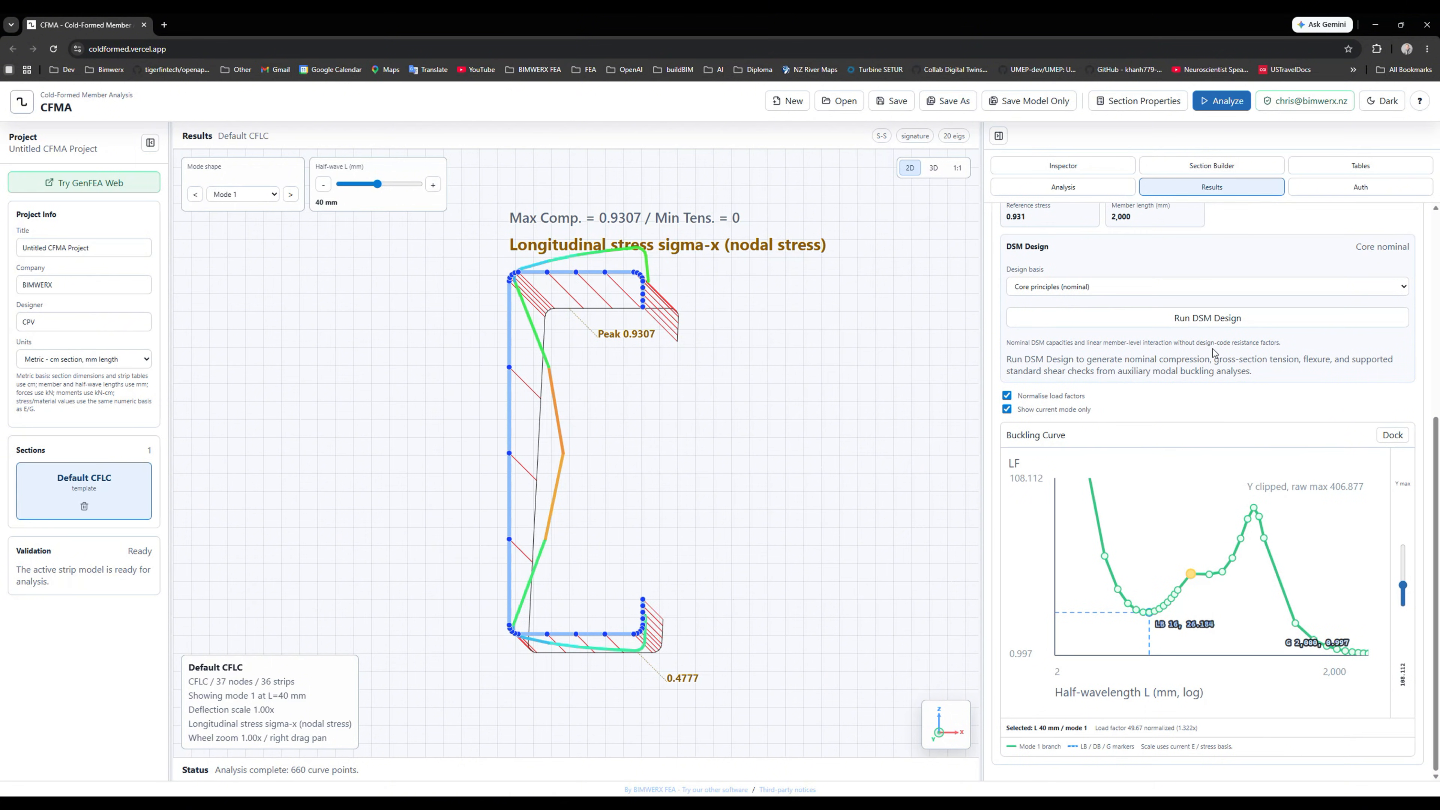
left_click(1096, 287)
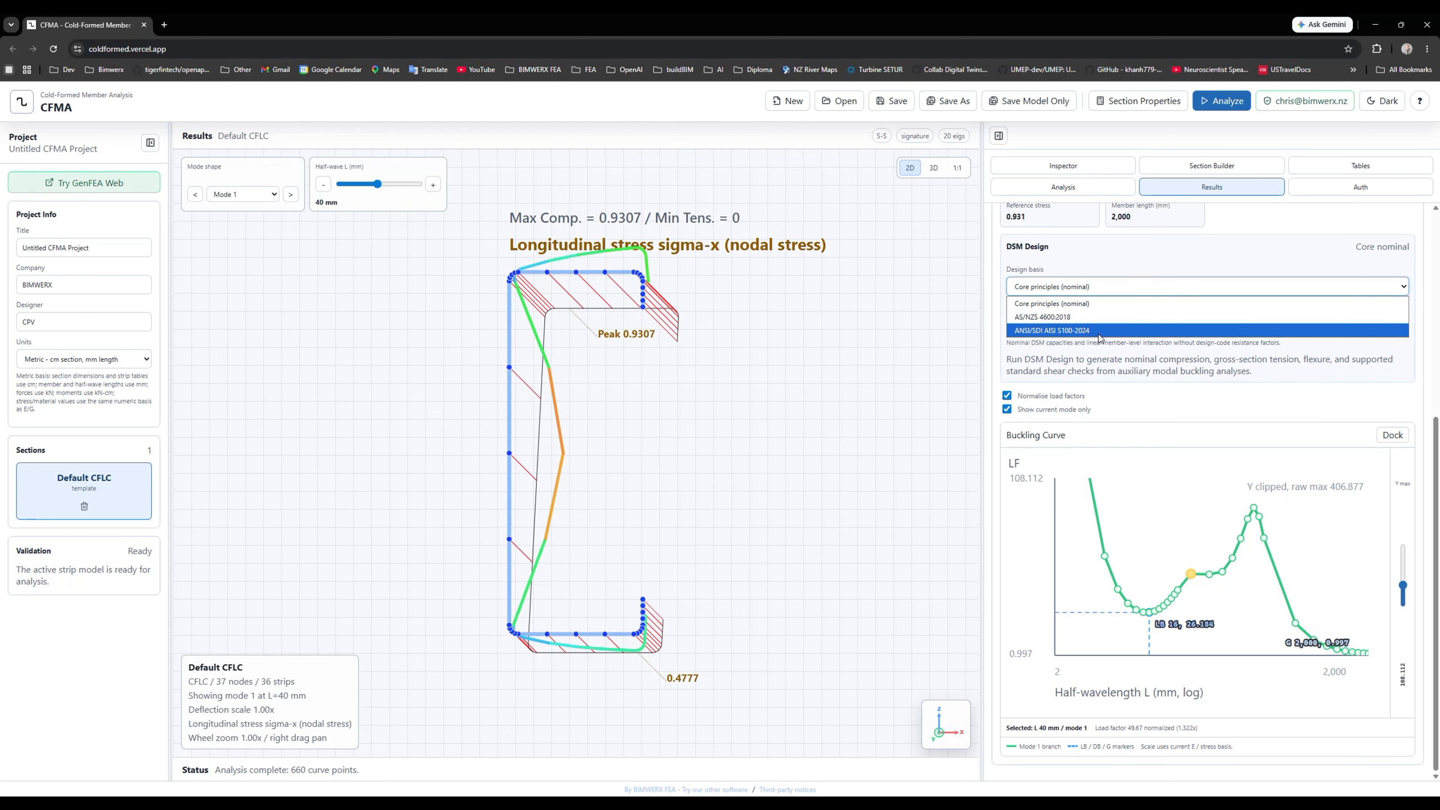
left_click(1083, 319)
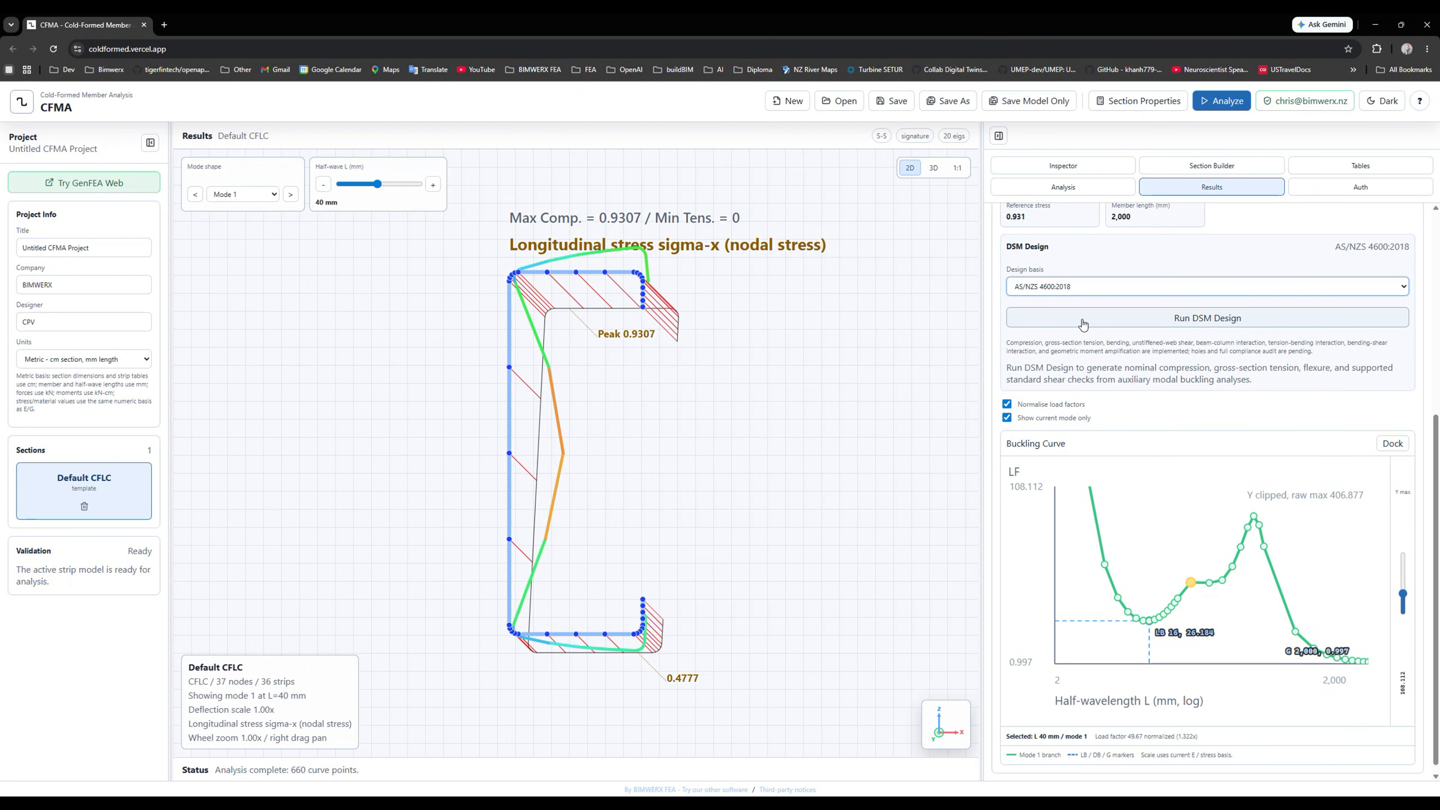
left_click(1138, 319)
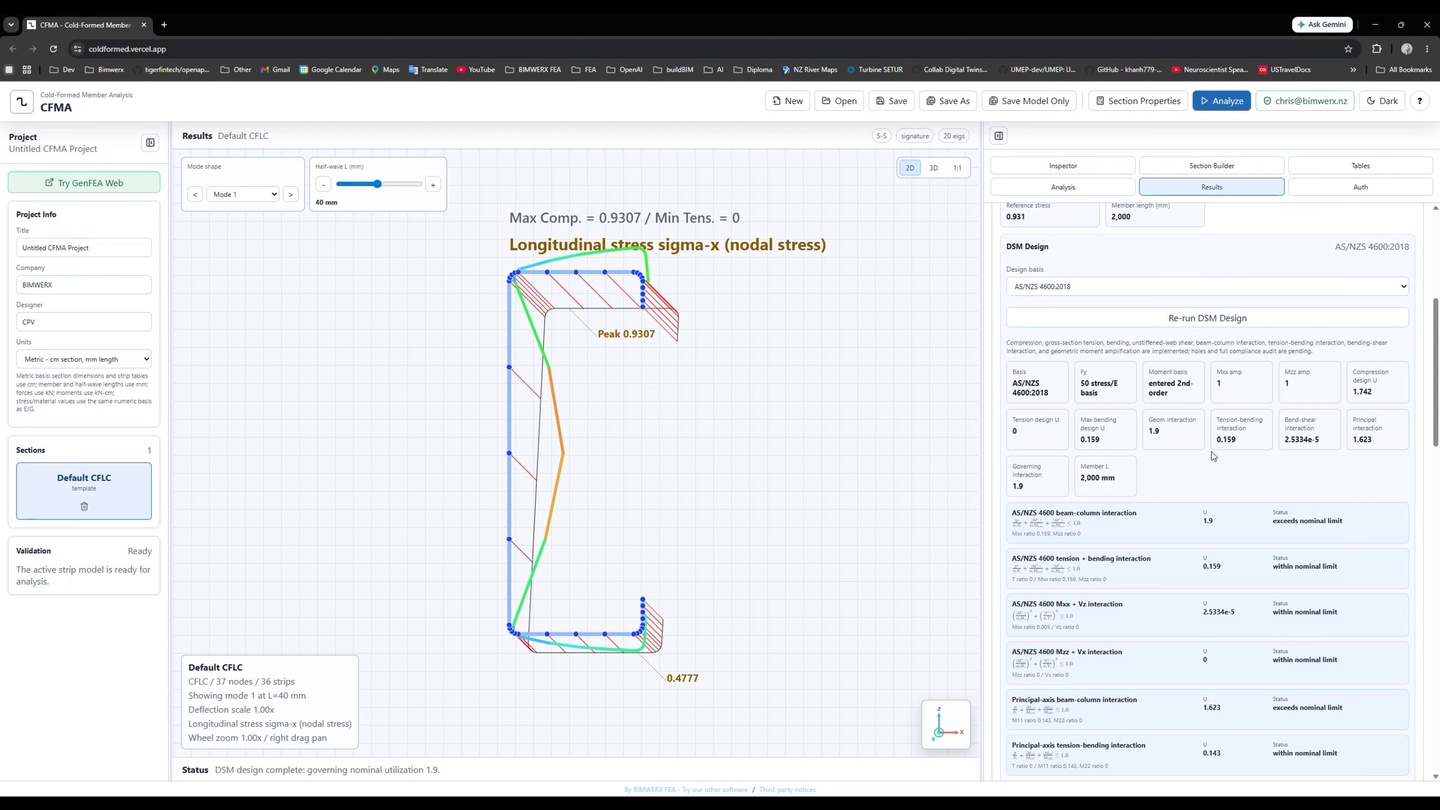
Examine the DSM interaction checks, the demand versus capacity bars and the capacity rows for compression, flexure, tension and shear.
scroll(1183, 429, "down", 3)
scroll(1183, 428, "up", 3)
scroll(1172, 346, "down", 2)
scroll(1172, 347, "up", 1)
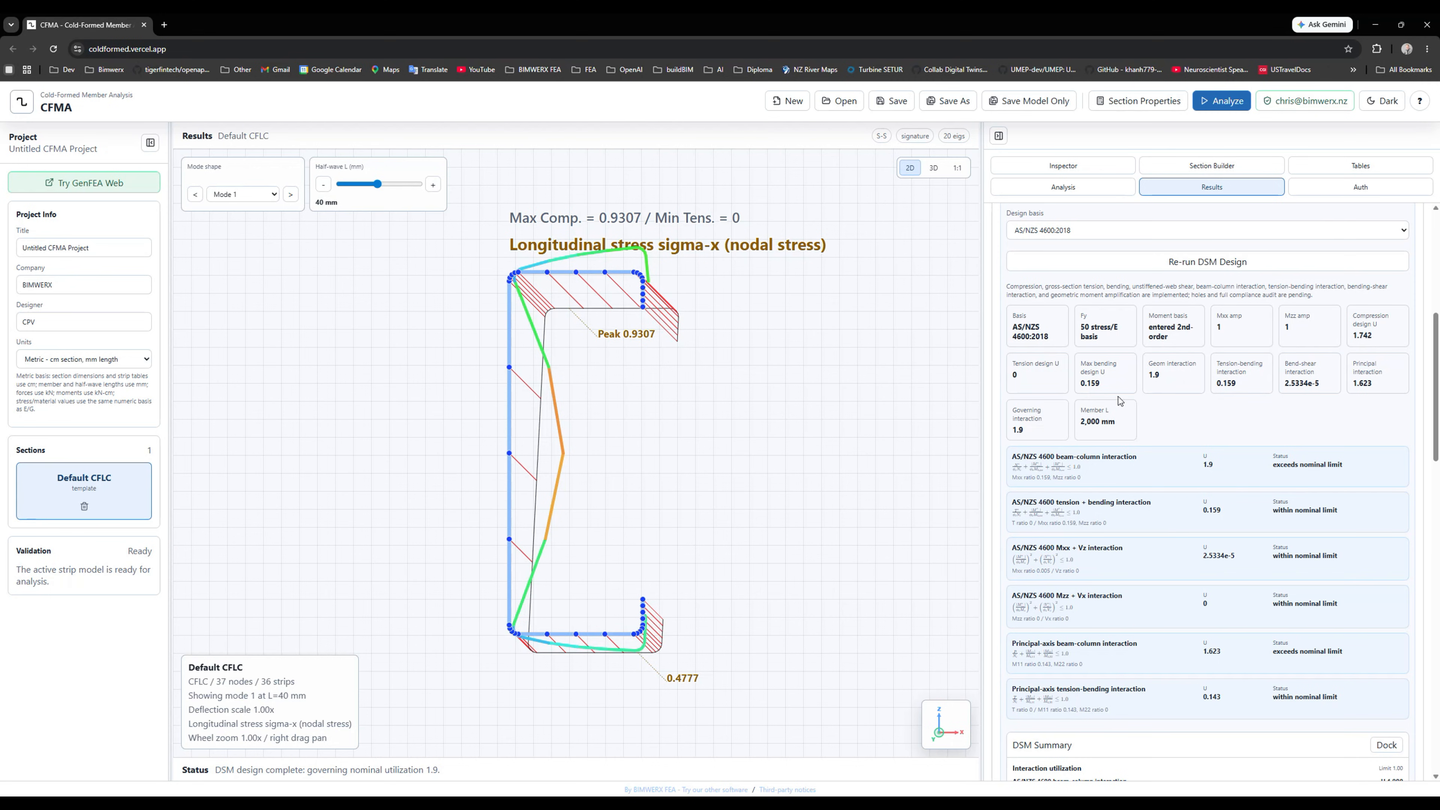
scroll(1157, 389, "down", 3)
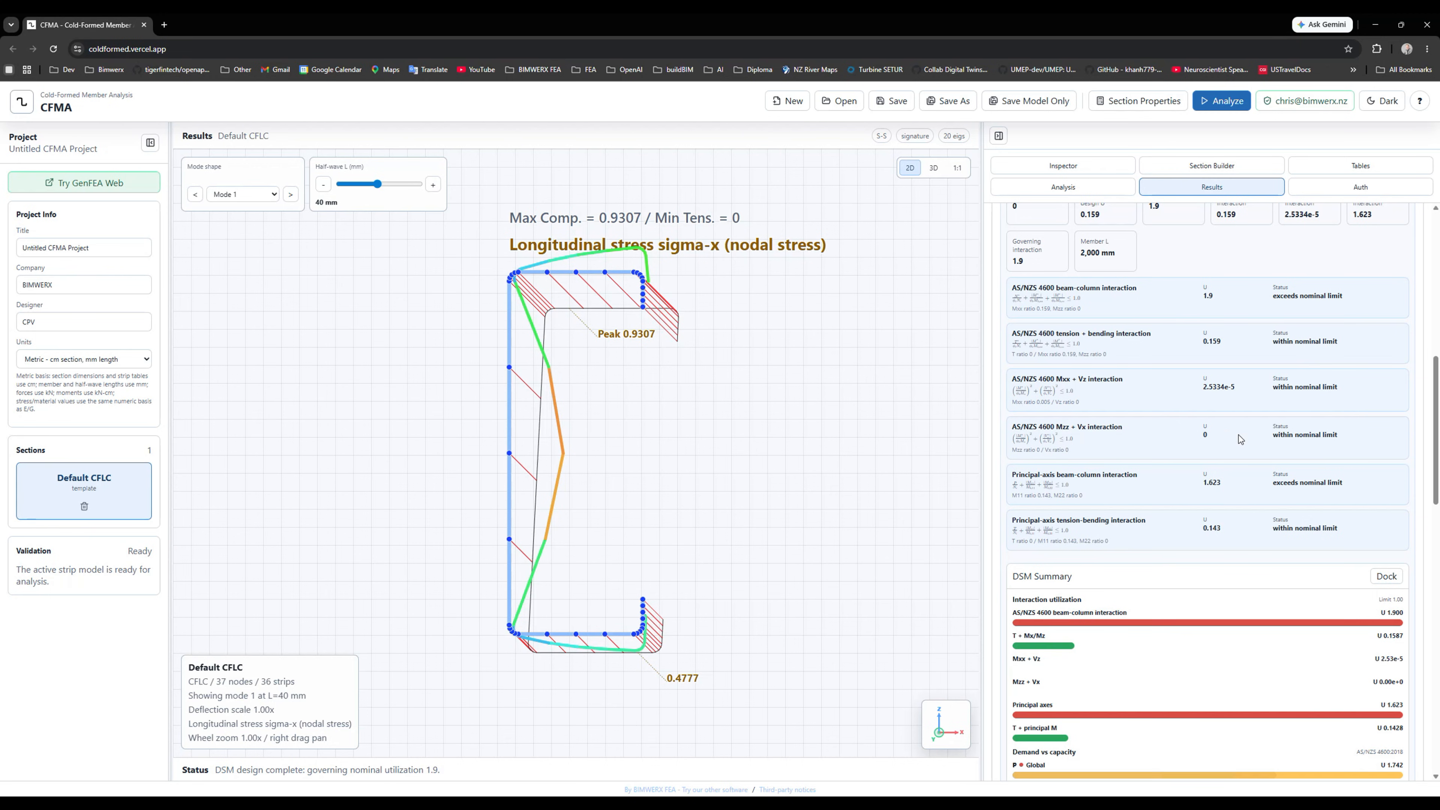
scroll(1235, 506, "down", 5)
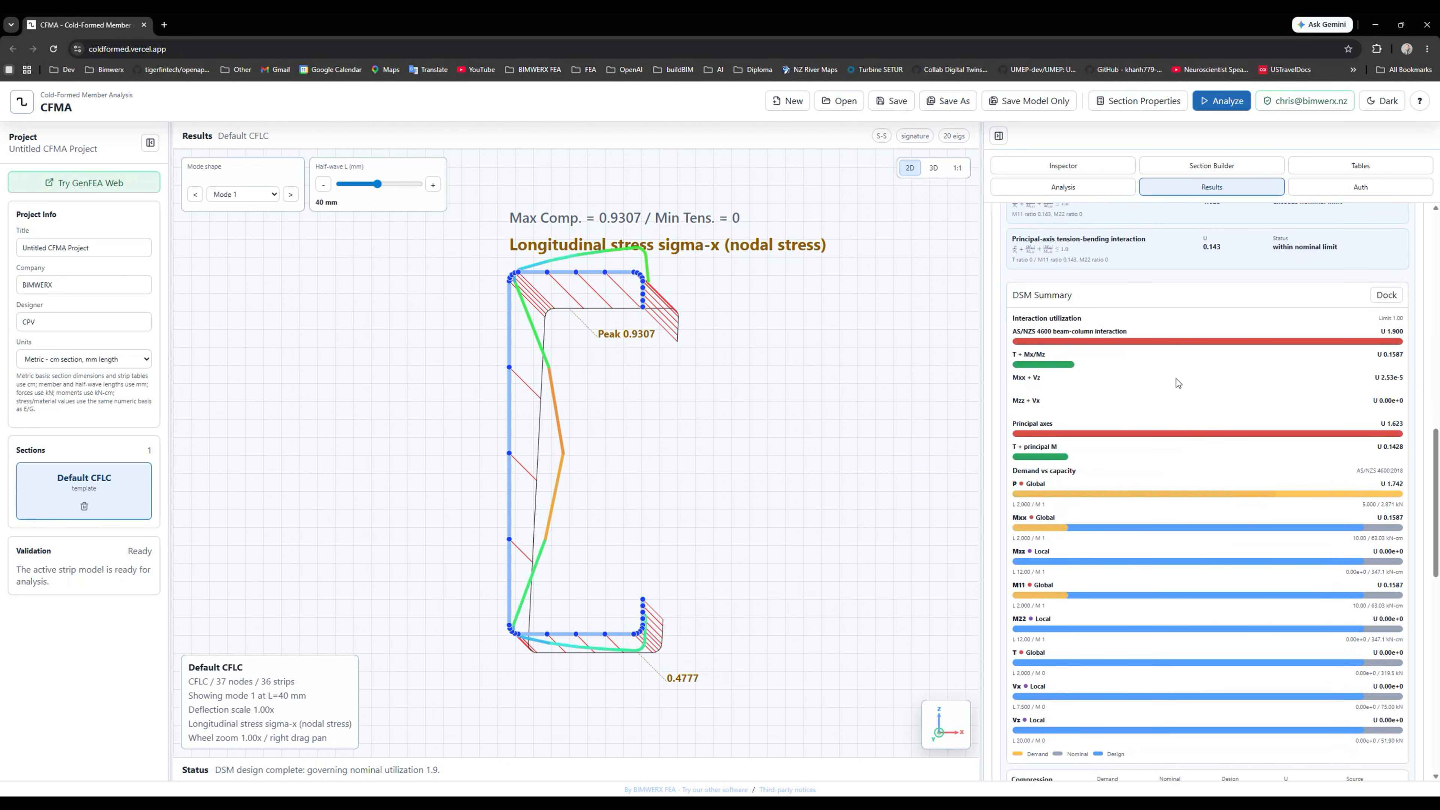
scroll(1158, 352, "down", 1)
scroll(1156, 354, "up", 1)
scroll(1136, 367, "down", 1)
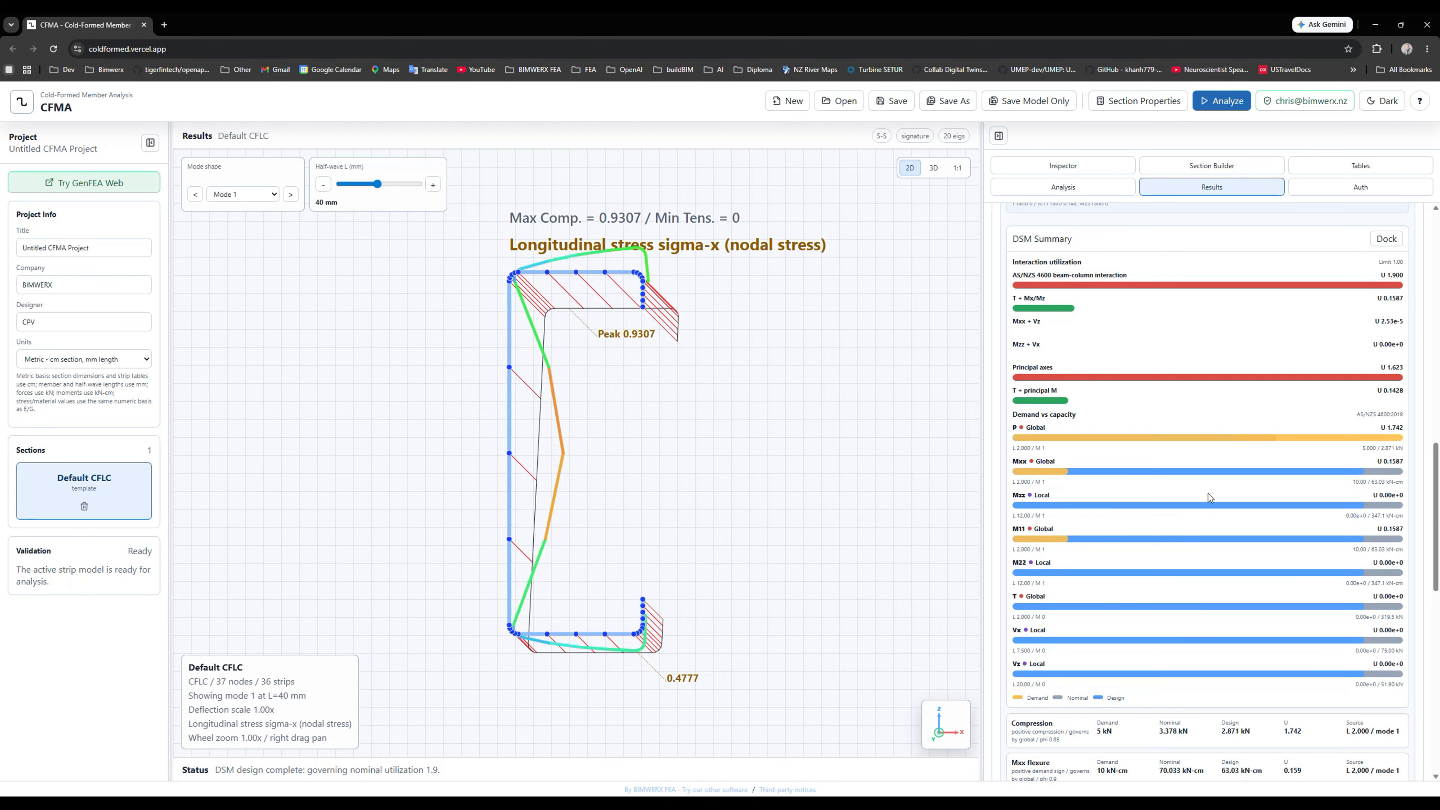
scroll(1208, 493, "down", 7)
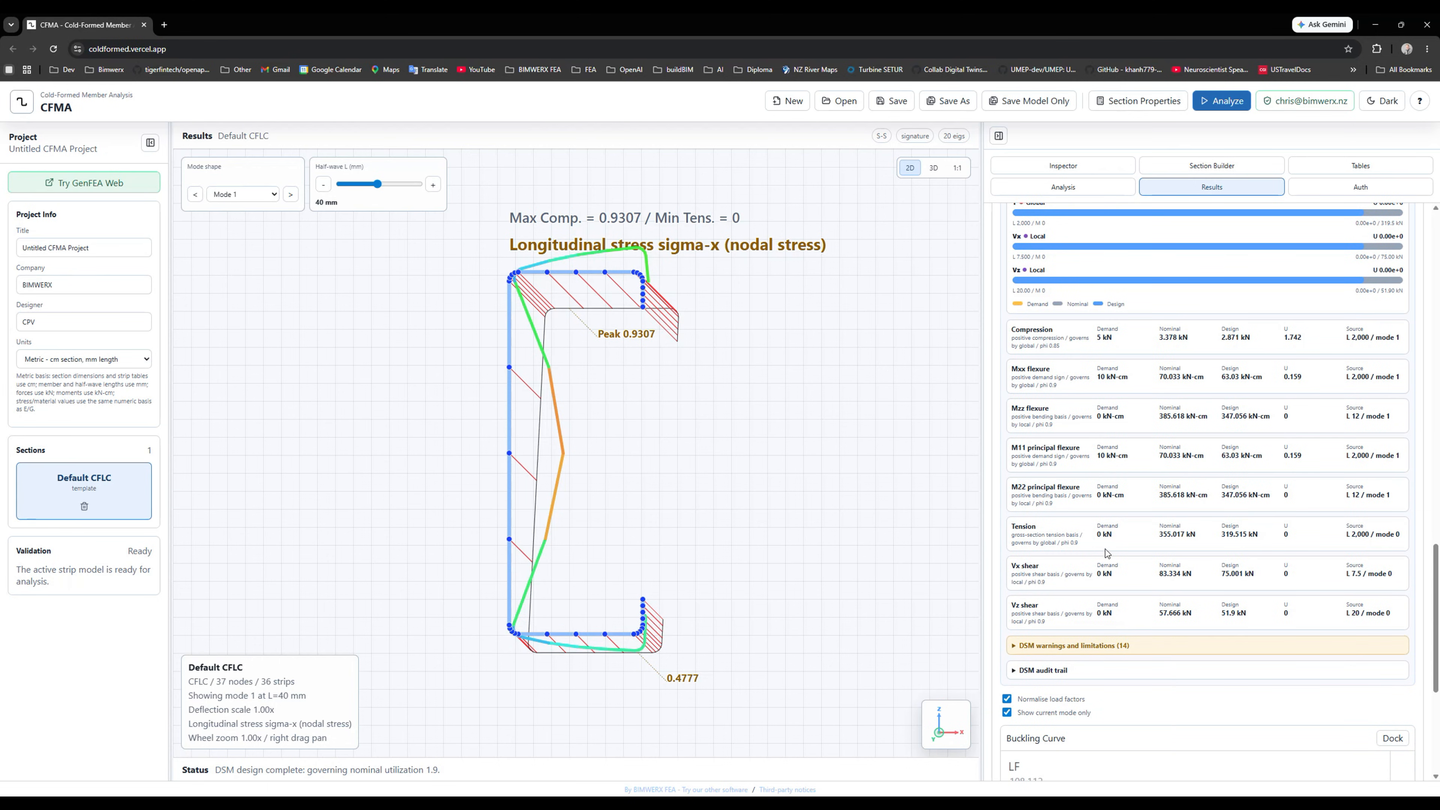
Dock the DSM Summary to view its utilization charts enlarged, and undock it again.
scroll(1313, 401, "up", 6)
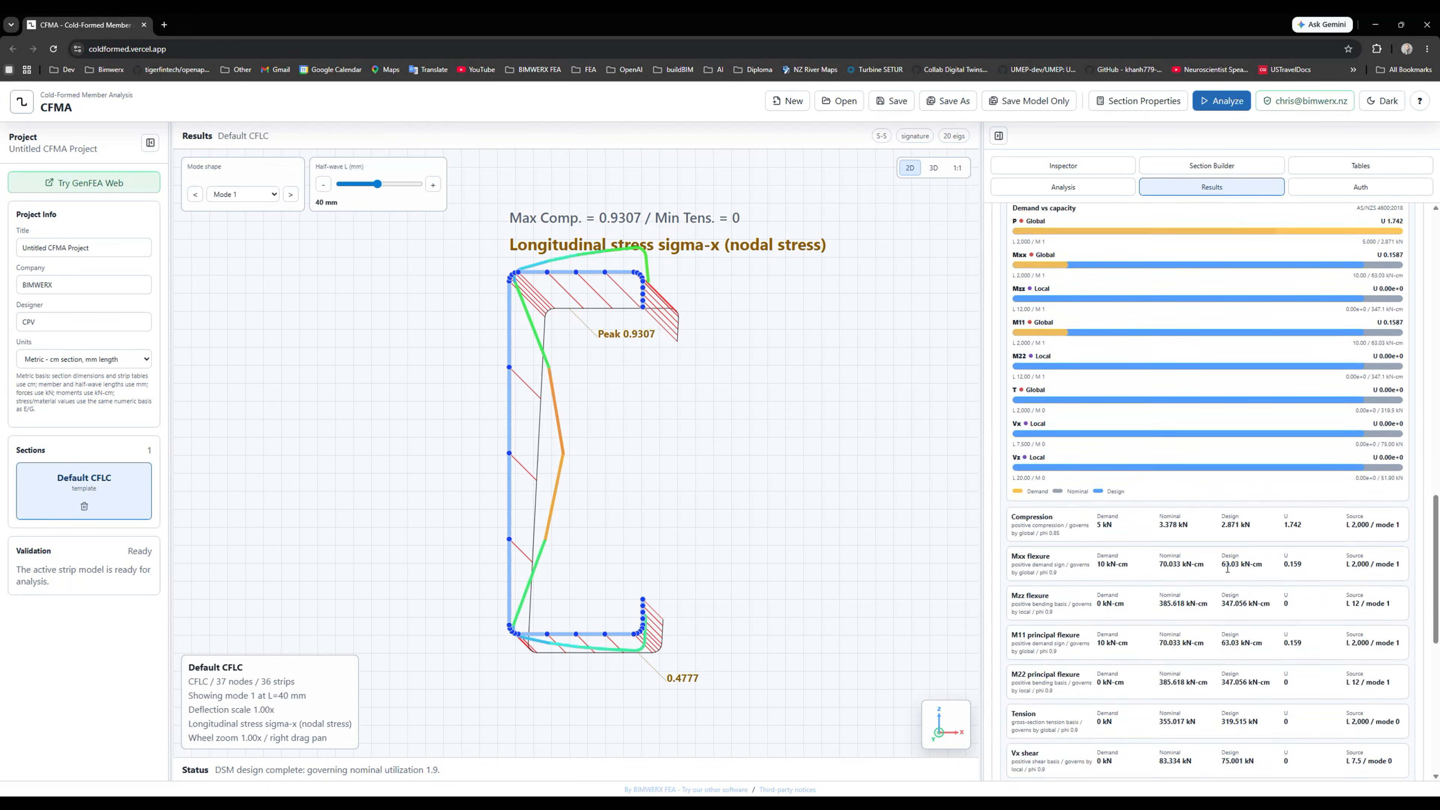
scroll(1313, 401, "up", 2)
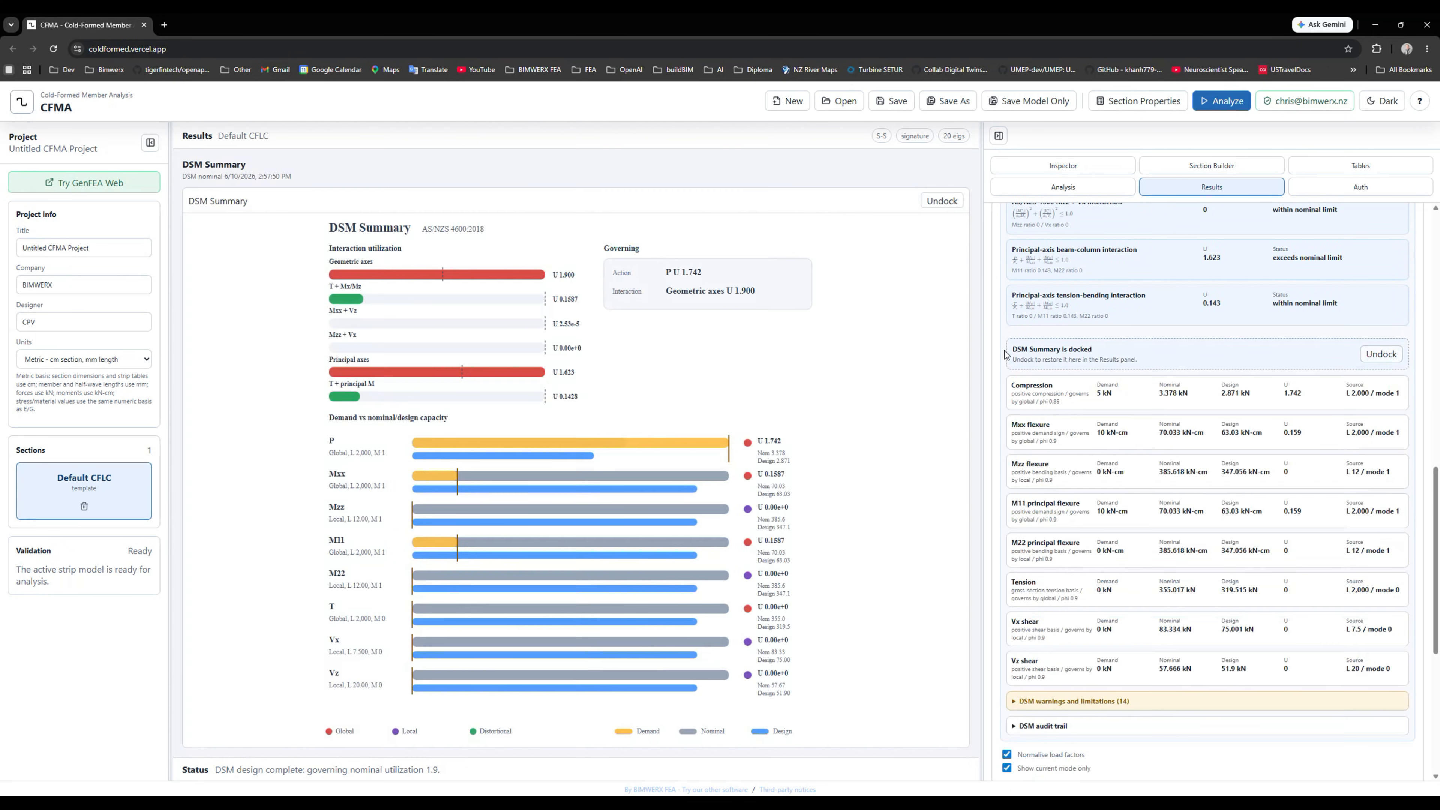
left_click(1381, 353)
left_click(942, 201)
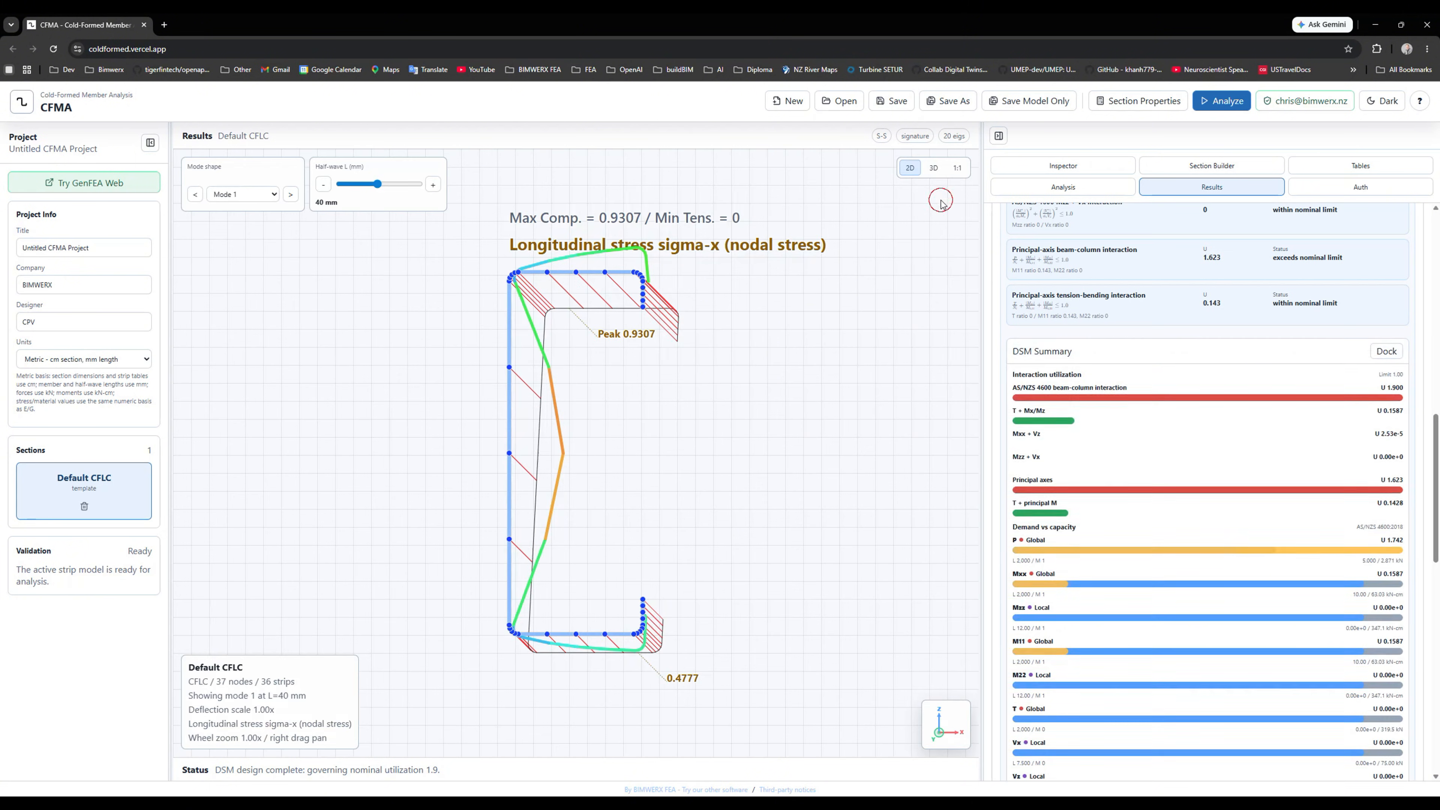
Read the DSM warnings and limitations and the DSM audit trail, collapsing each one after reading.
scroll(1143, 395, "down", 3)
scroll(1143, 396, "down", 6)
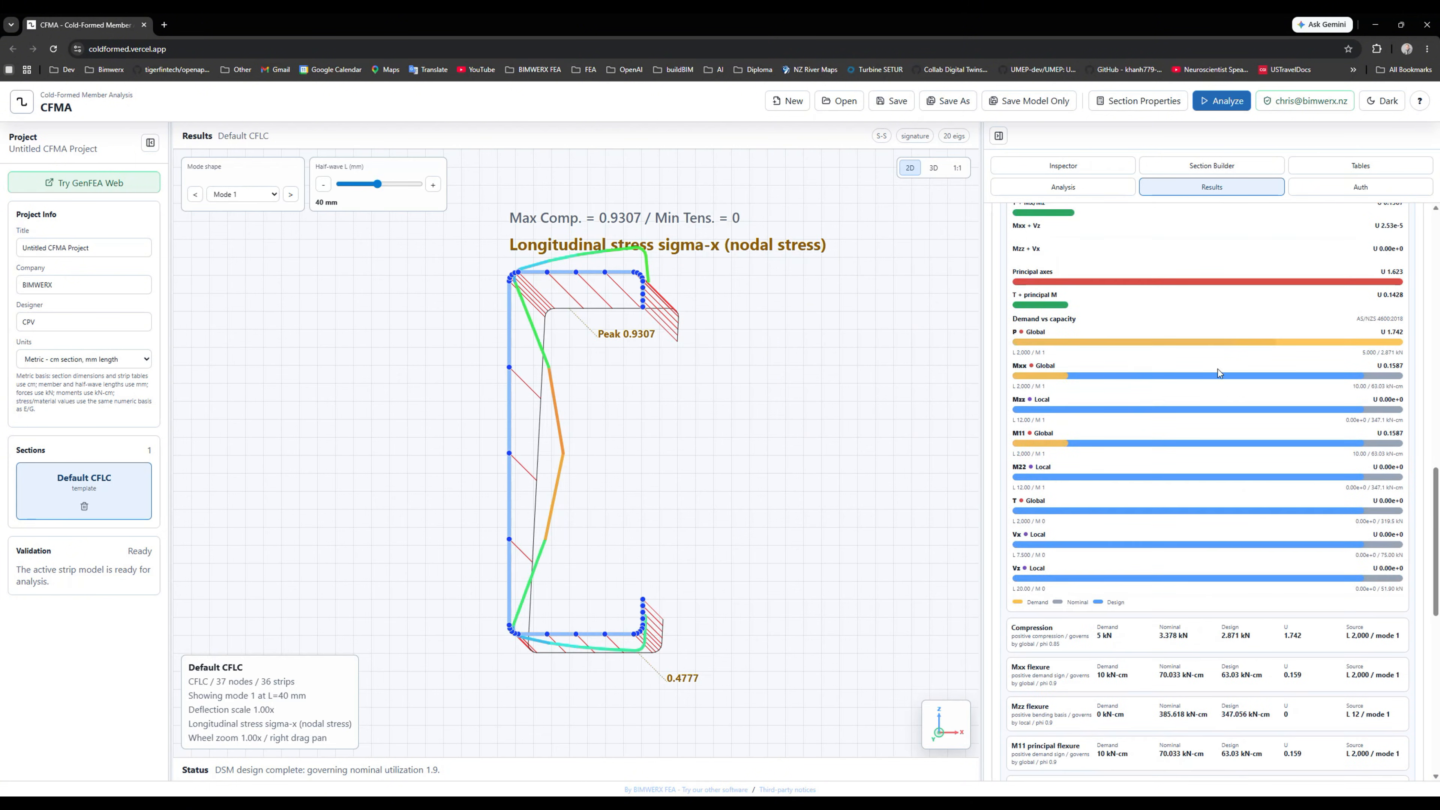
left_click(1040, 438)
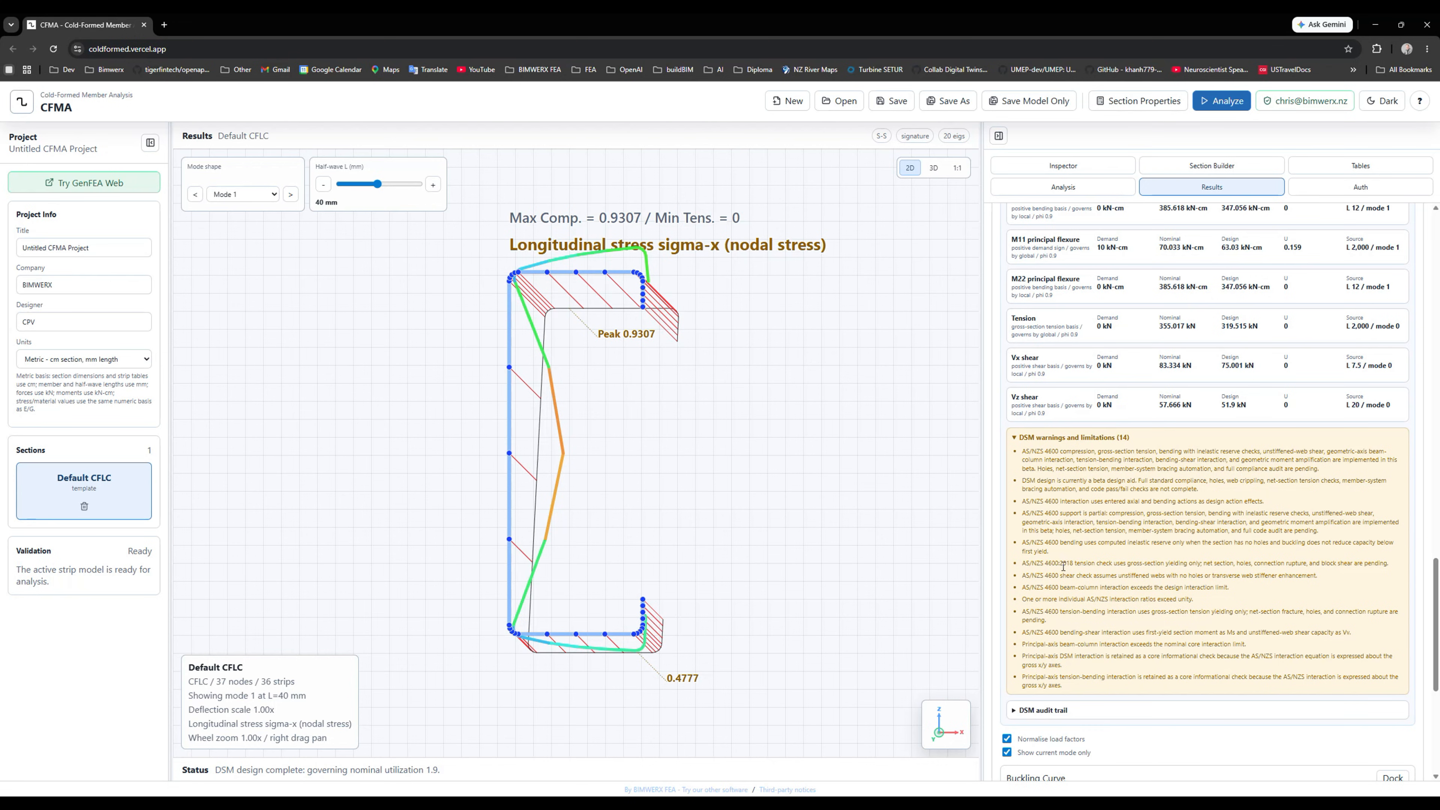
left_click(1054, 438)
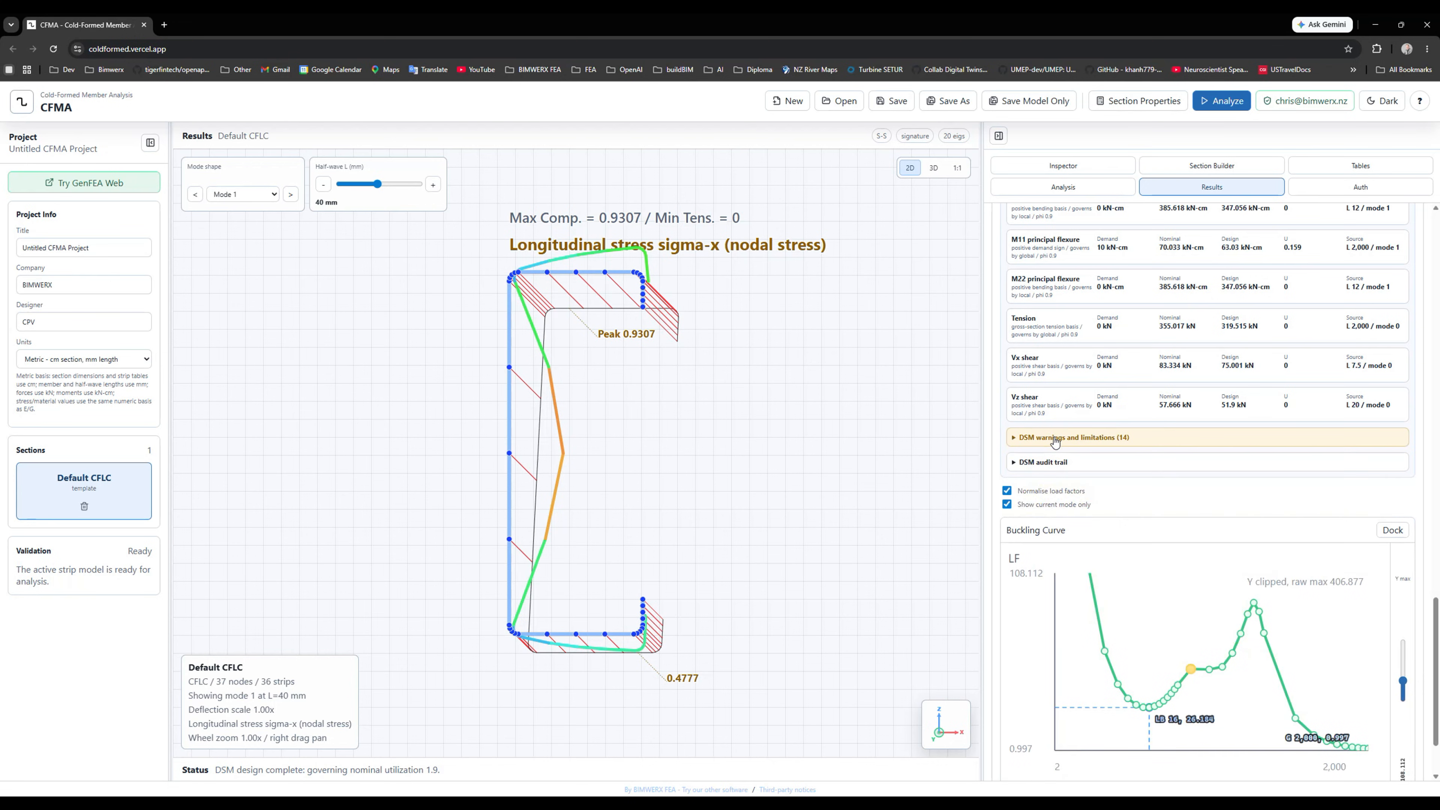
left_click(1044, 463)
scroll(1083, 504, "down", 4)
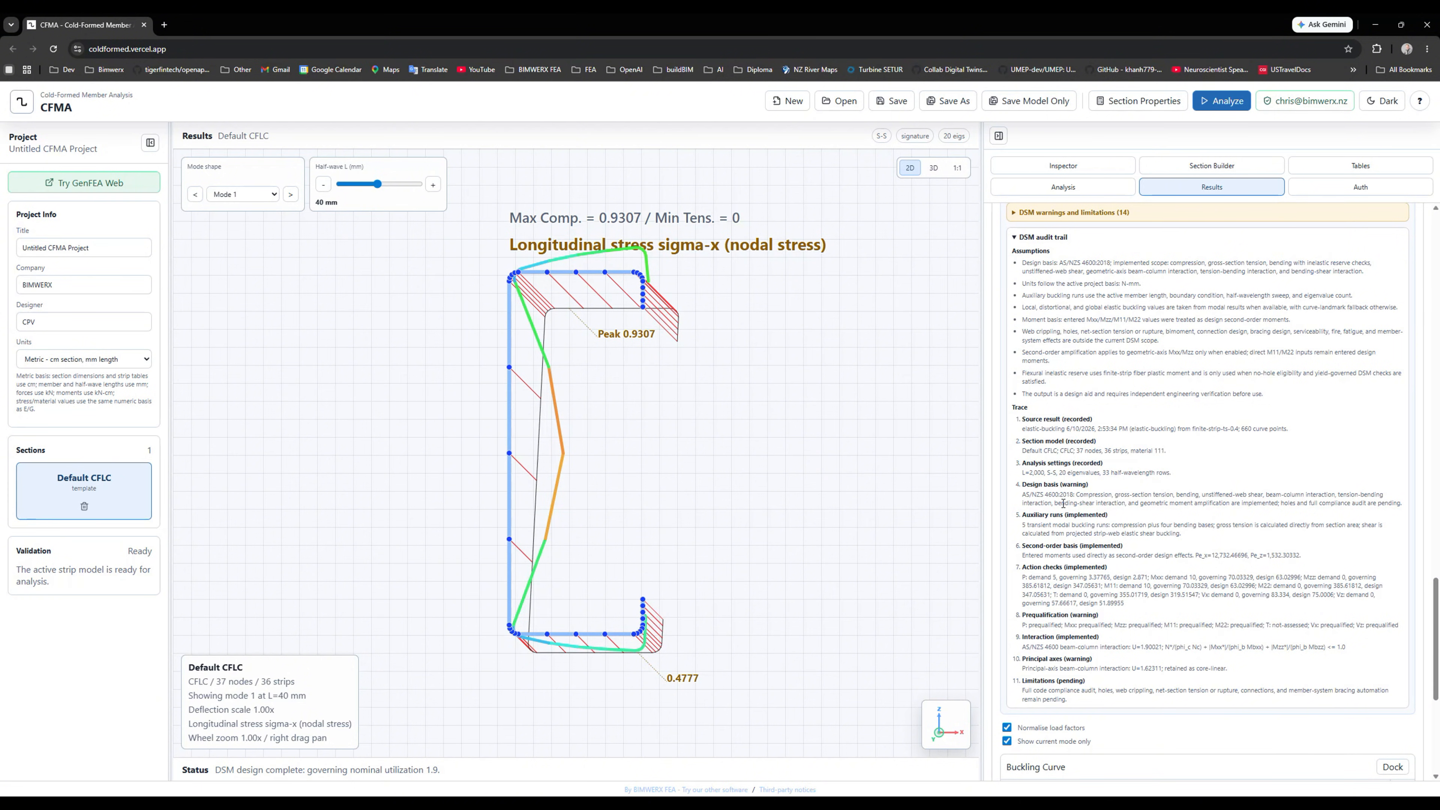
left_click(1039, 237)
Expand the report contents options to review which sections the report includes.
scroll(1148, 379, "up", 10)
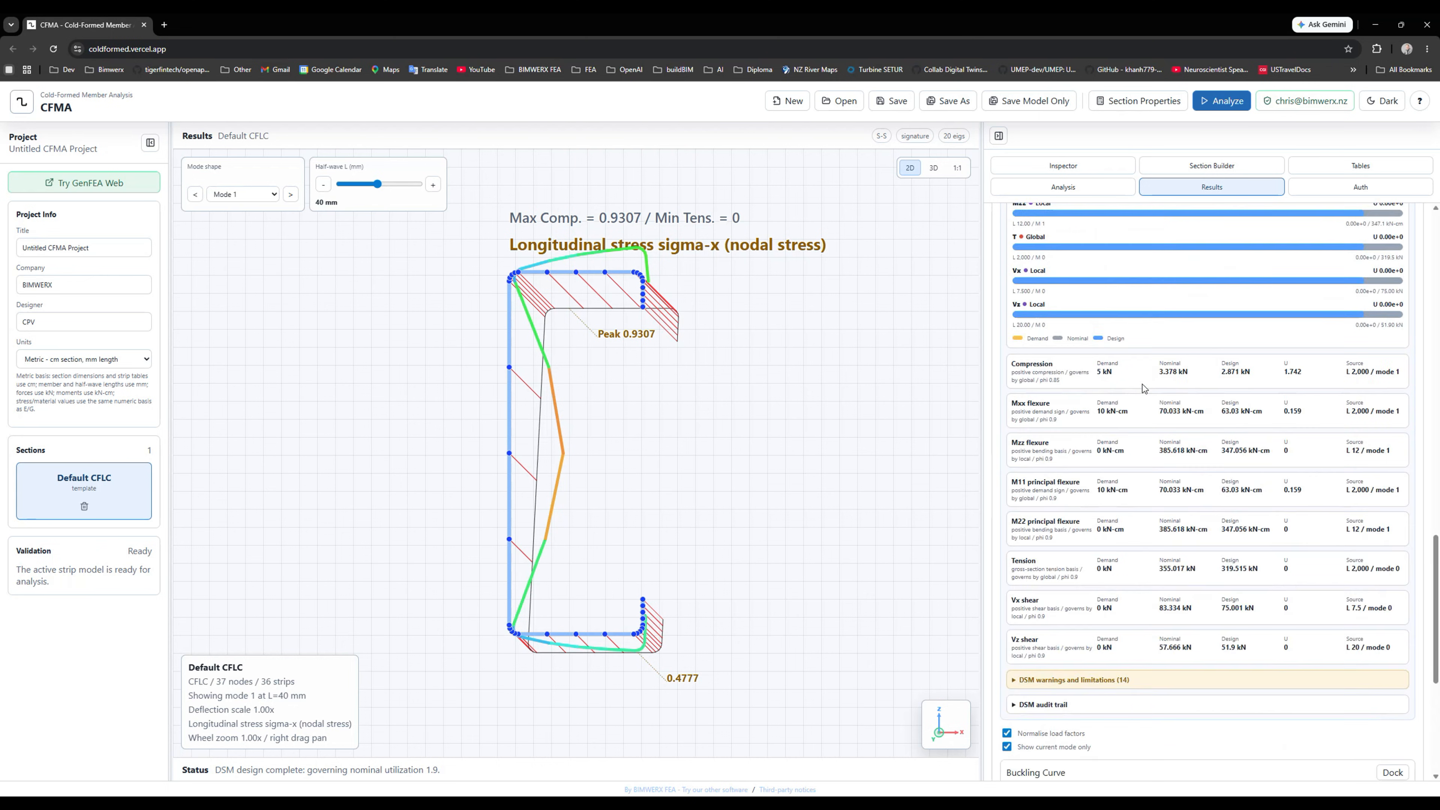
scroll(1126, 400, "up", 10)
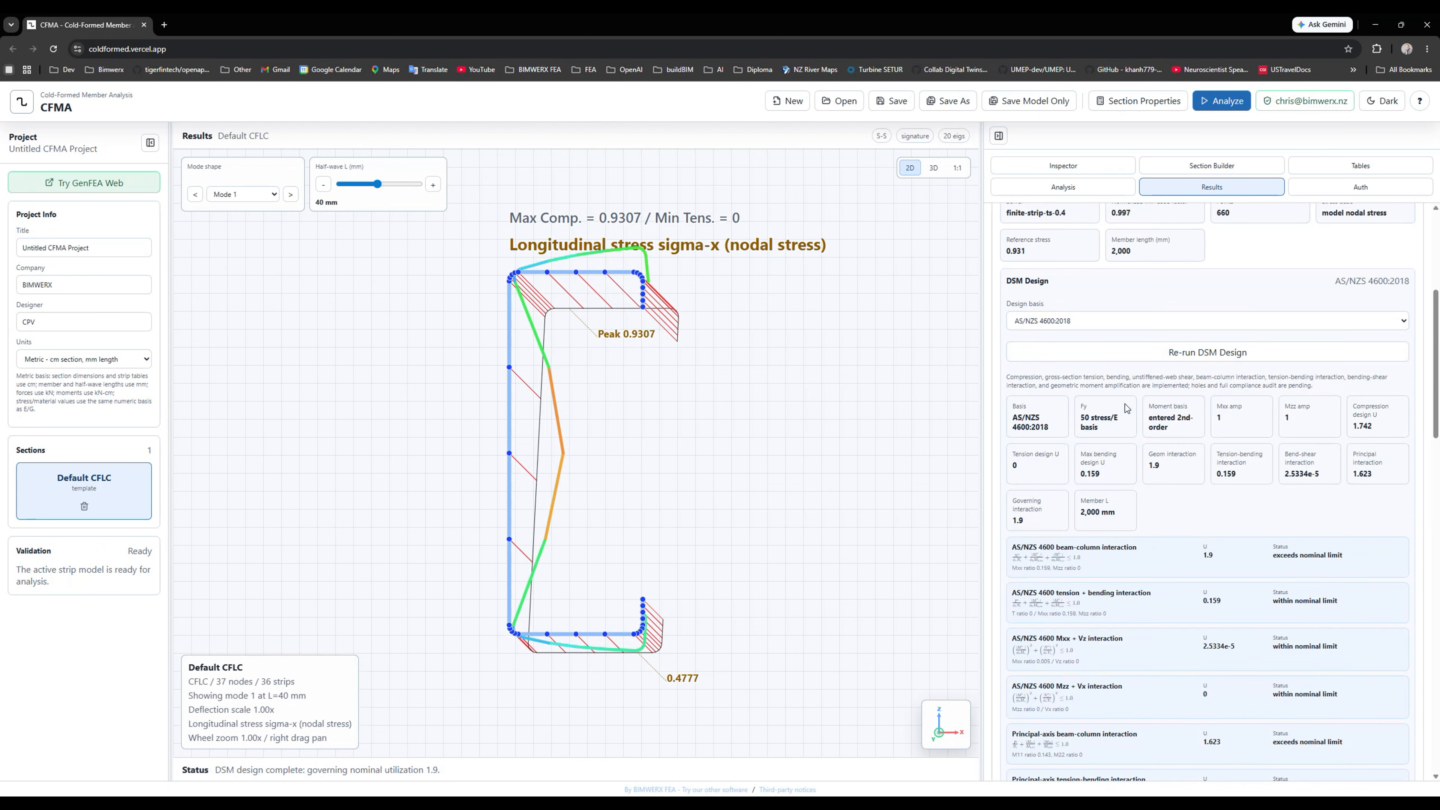
scroll(1125, 404, "up", 2)
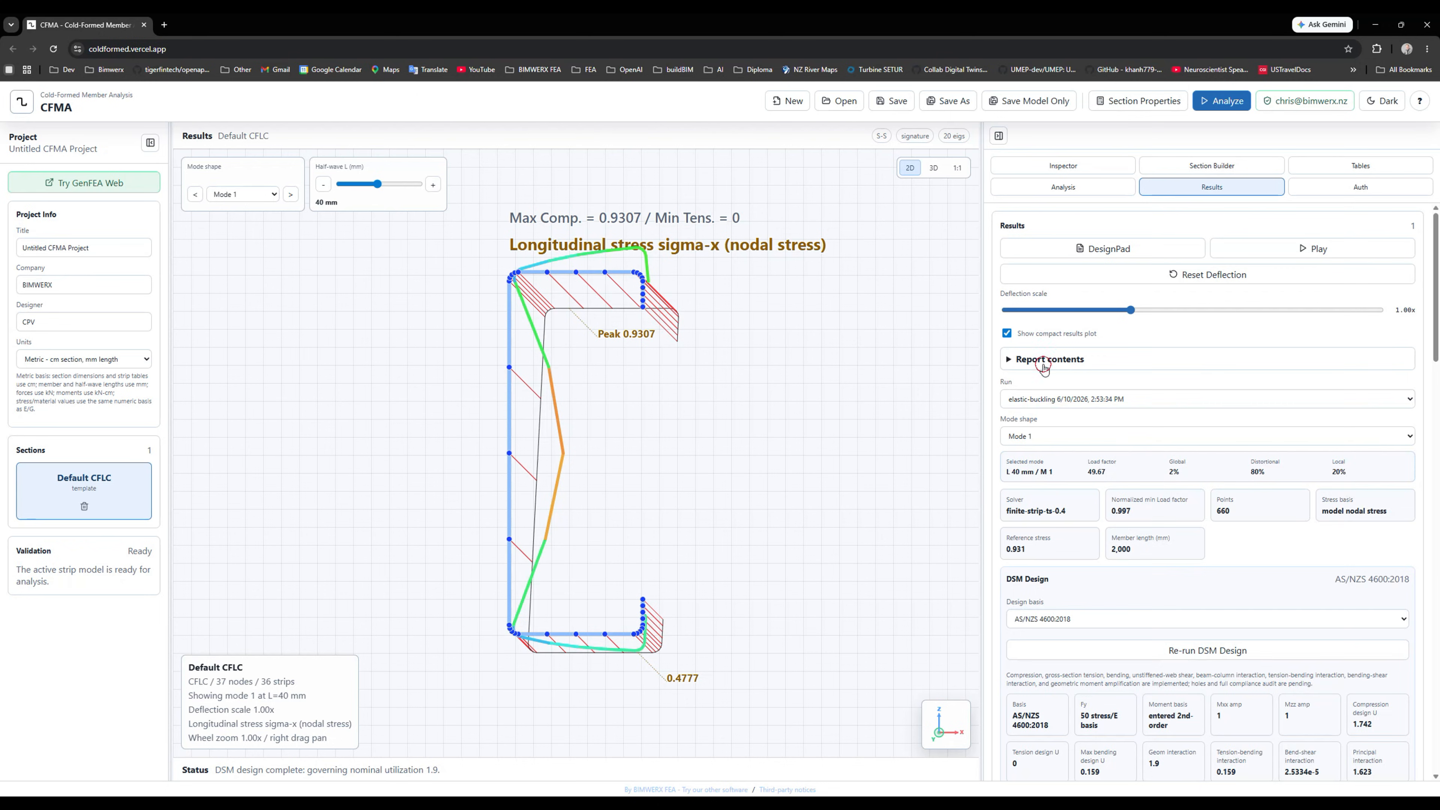
left_click(1046, 359)
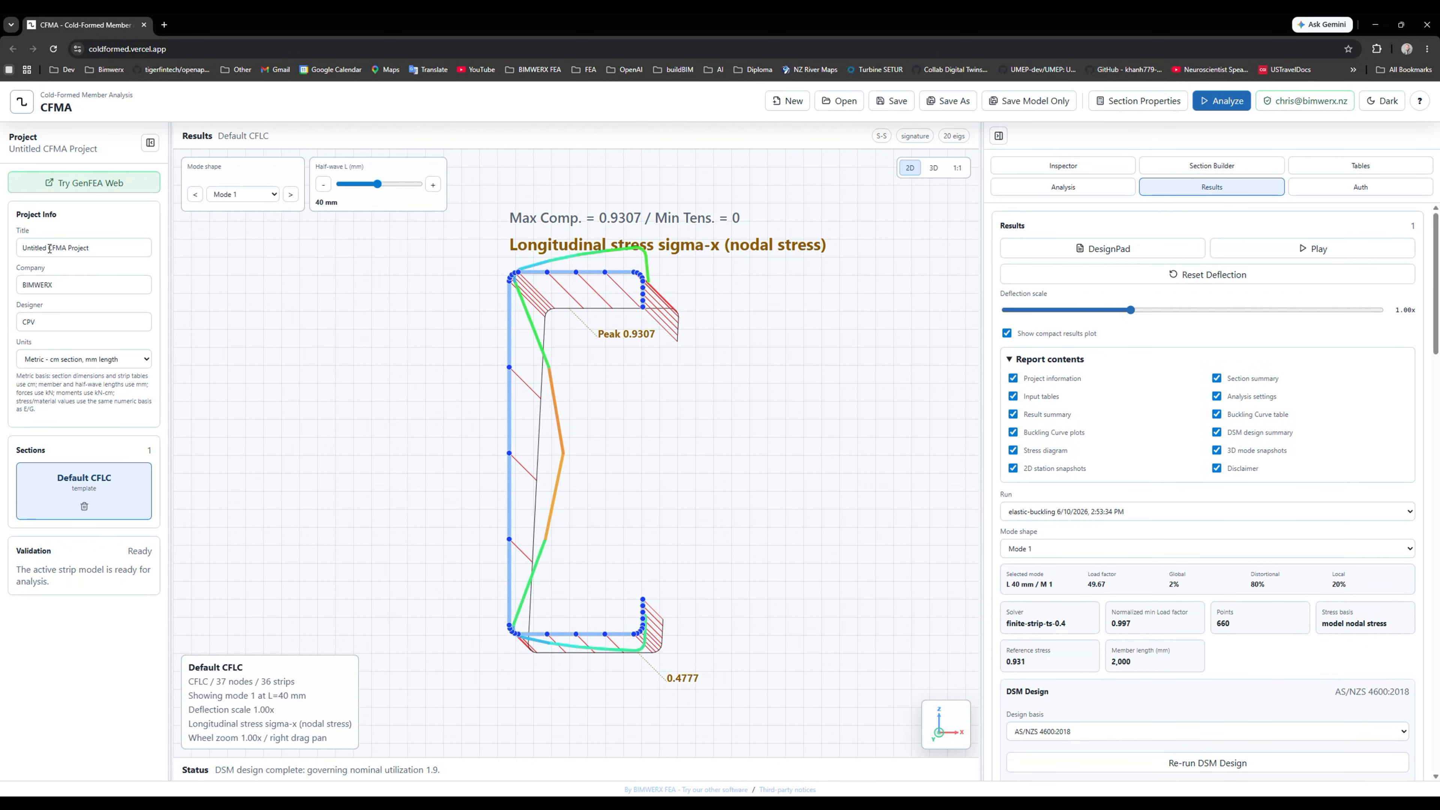
Retitle the project as Demo CFMA Project and generate its DesignPad analysis report.
double_click(40, 254)
type("Dmo")
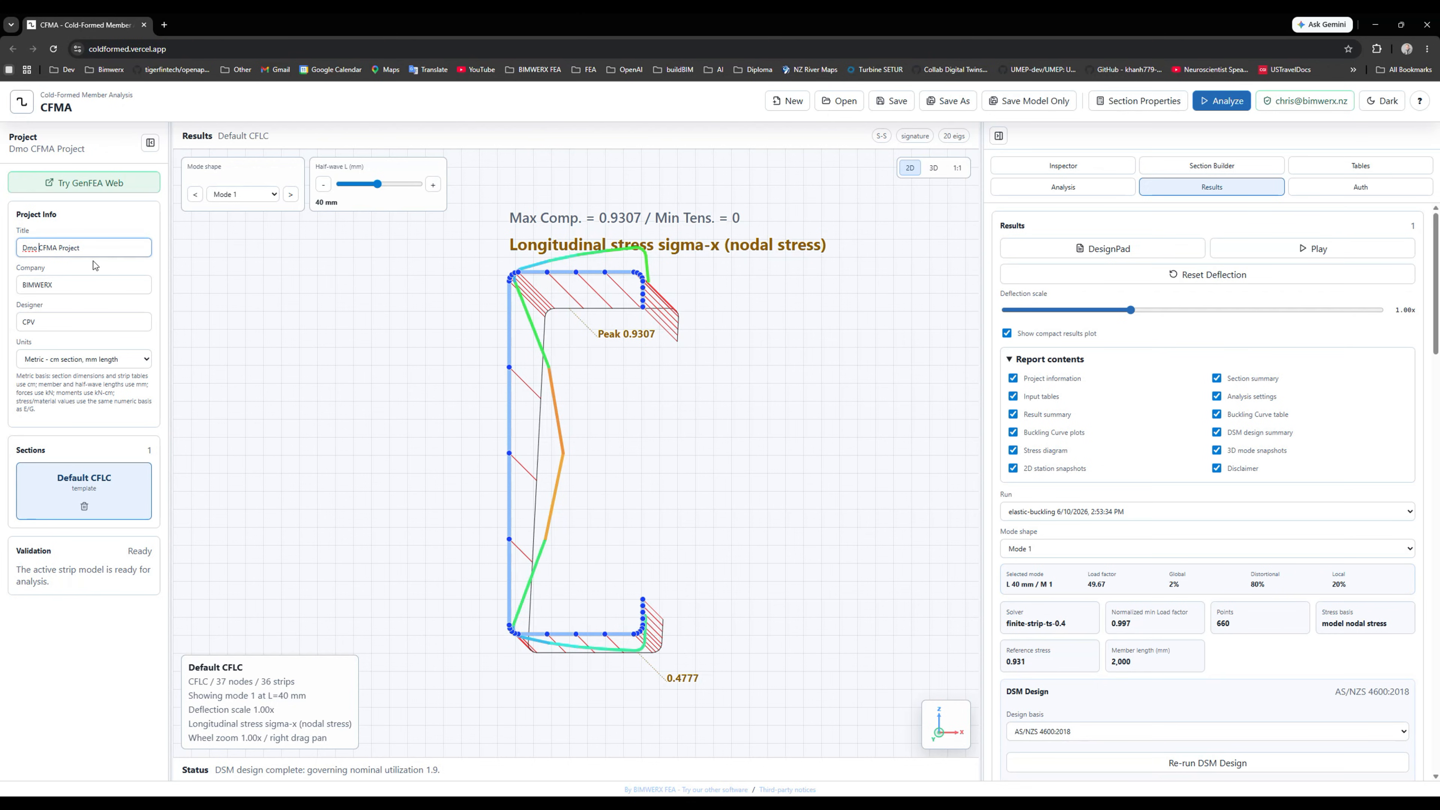
left_click(24, 247)
type("e")
left_click(1123, 253)
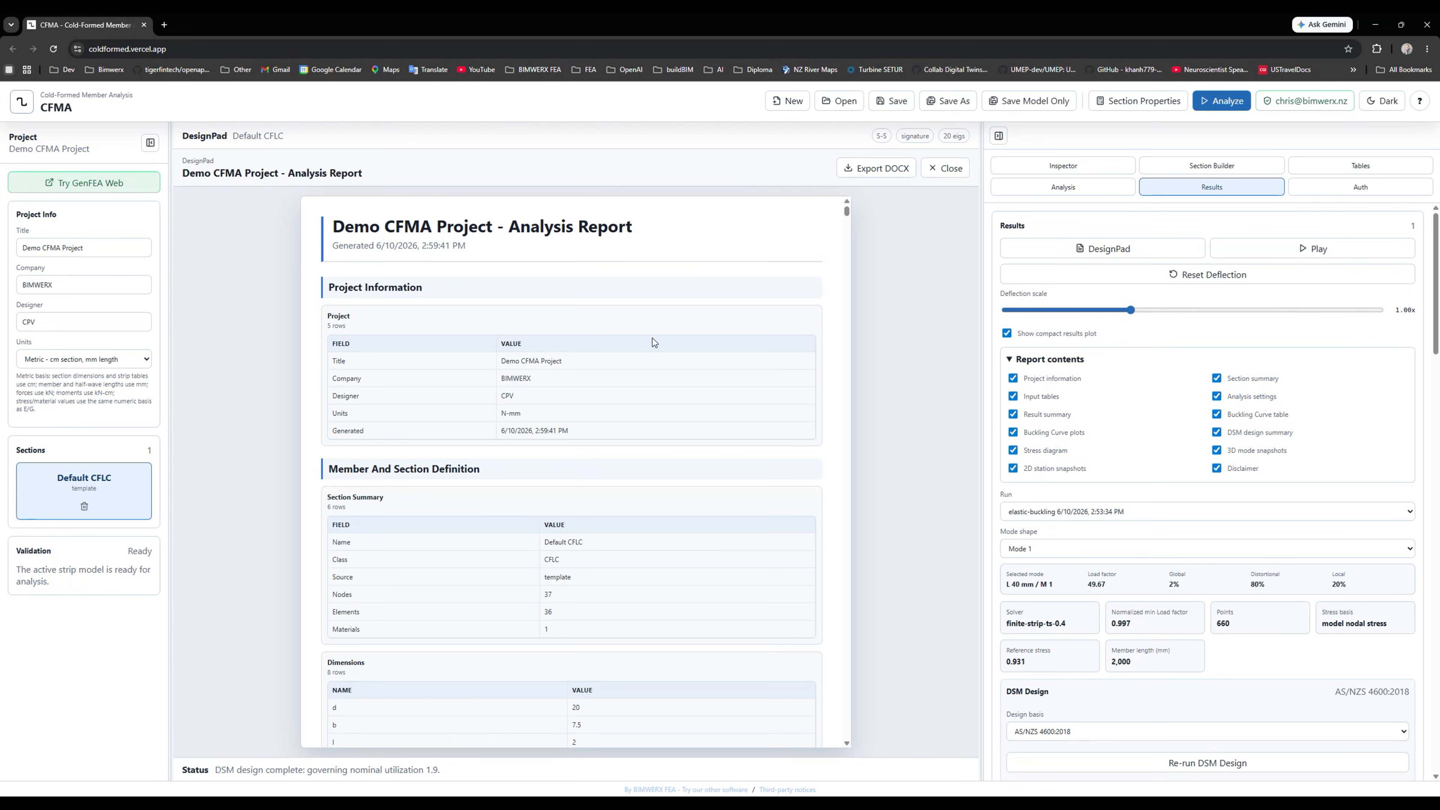
Append 123 to the project title to check that the report heading follows, and restore the title to Demo CFMA Project.
left_click_drag(338, 227, 588, 228)
left_click(513, 253)
left_click(91, 247)
type("123")
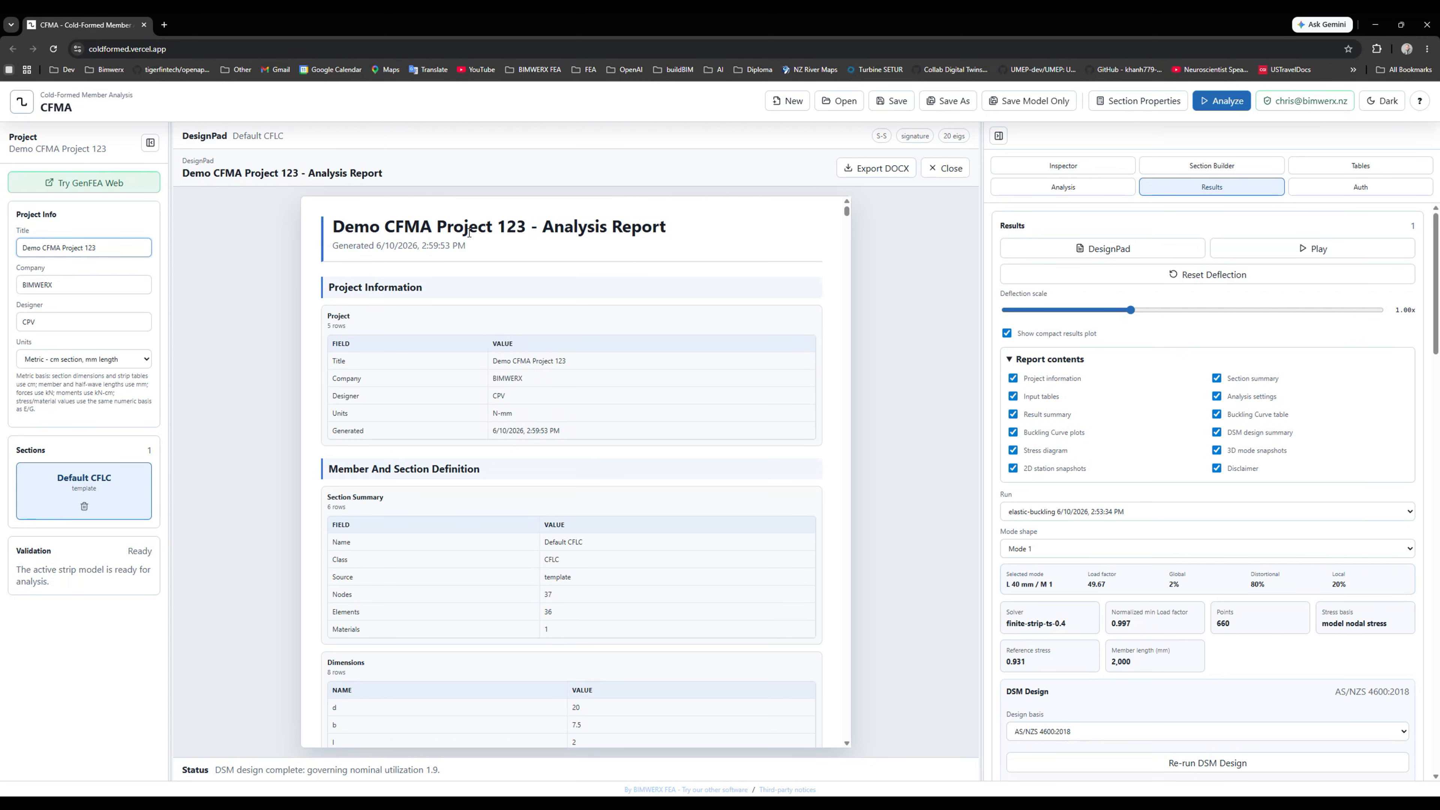
key("BackSpace")
key("BackSpace")
key("BackSpace")
key("BackSpace")
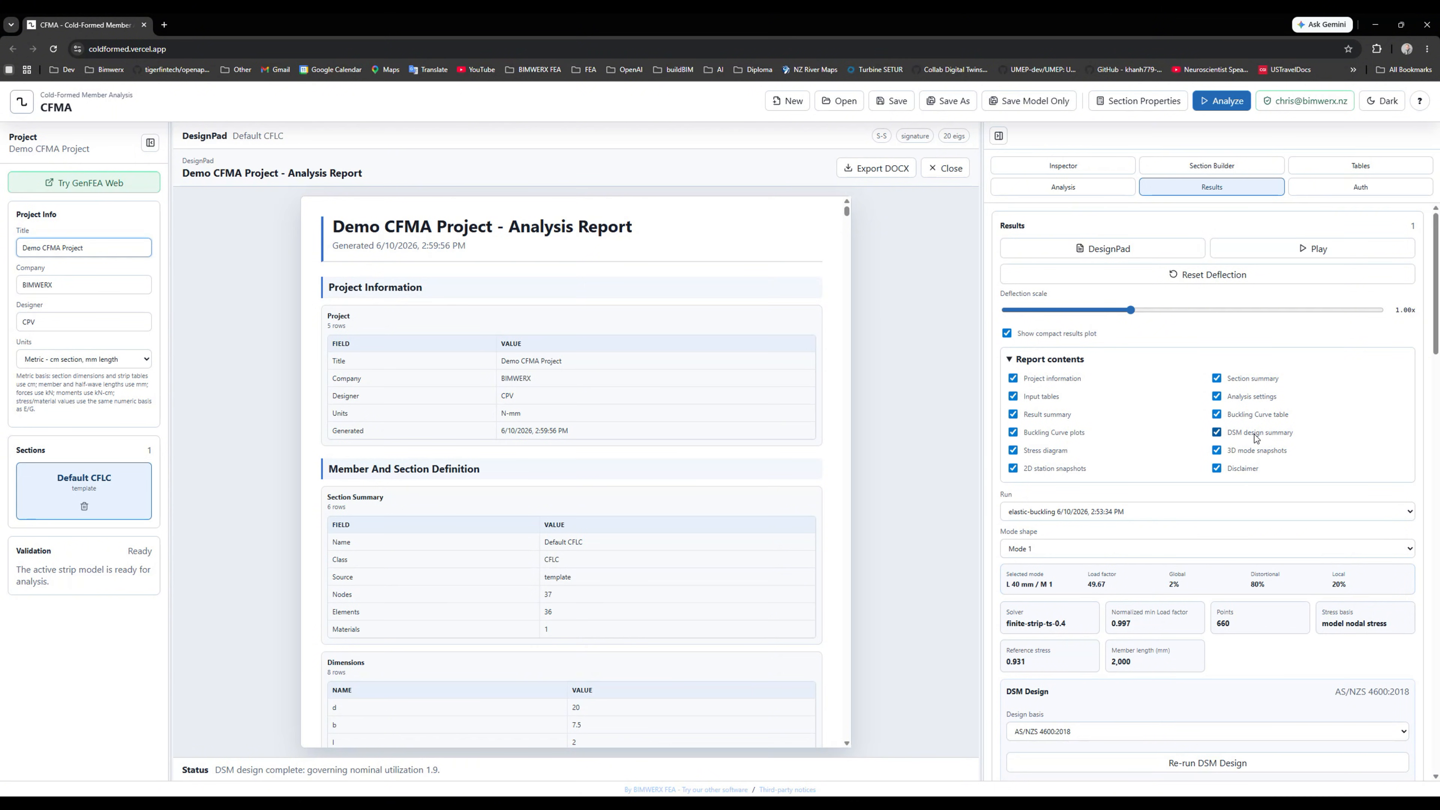
Review the report's section and input tables up to the Buckling Curve table, and exclude that table from the report contents.
scroll(695, 405, "down", 10)
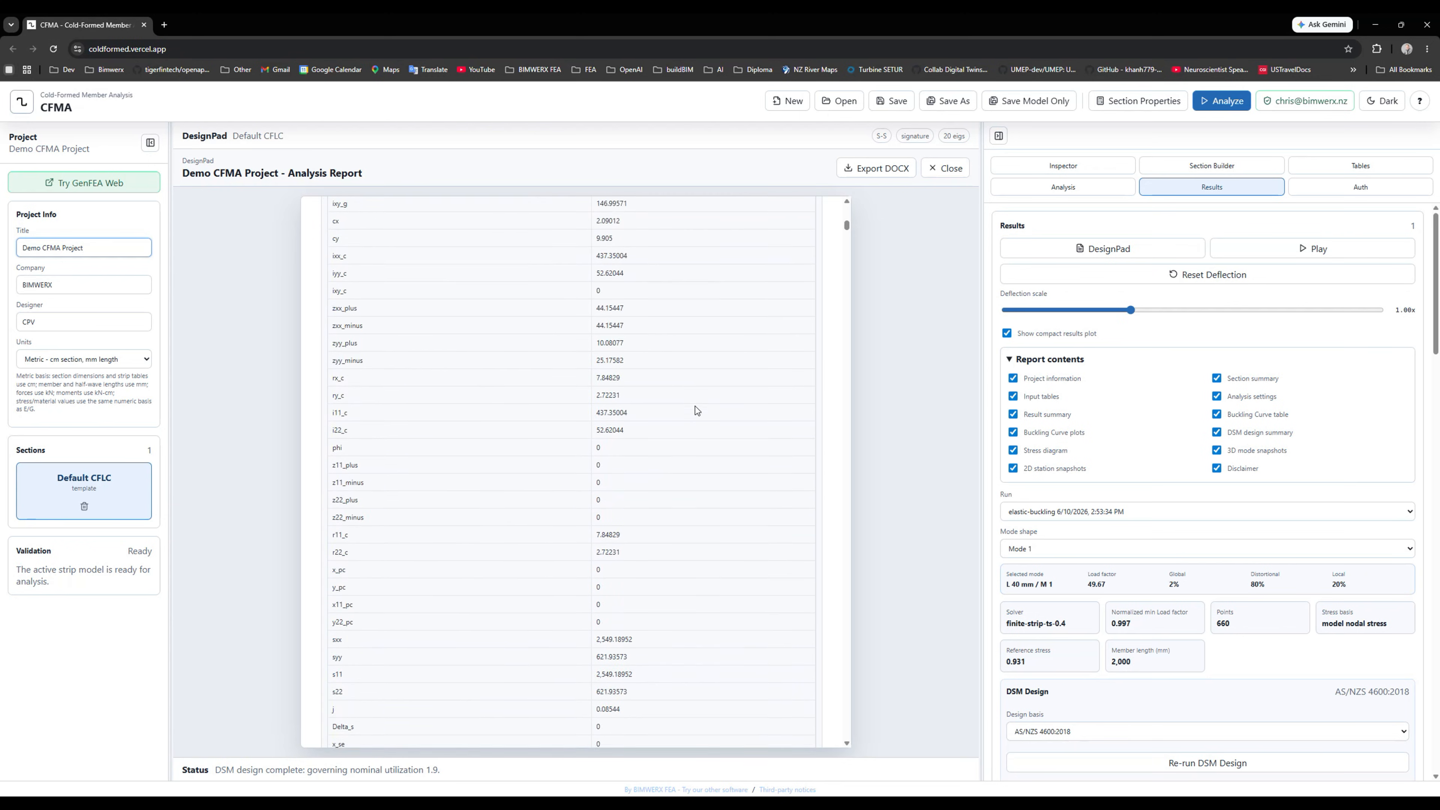
scroll(694, 406, "down", 10)
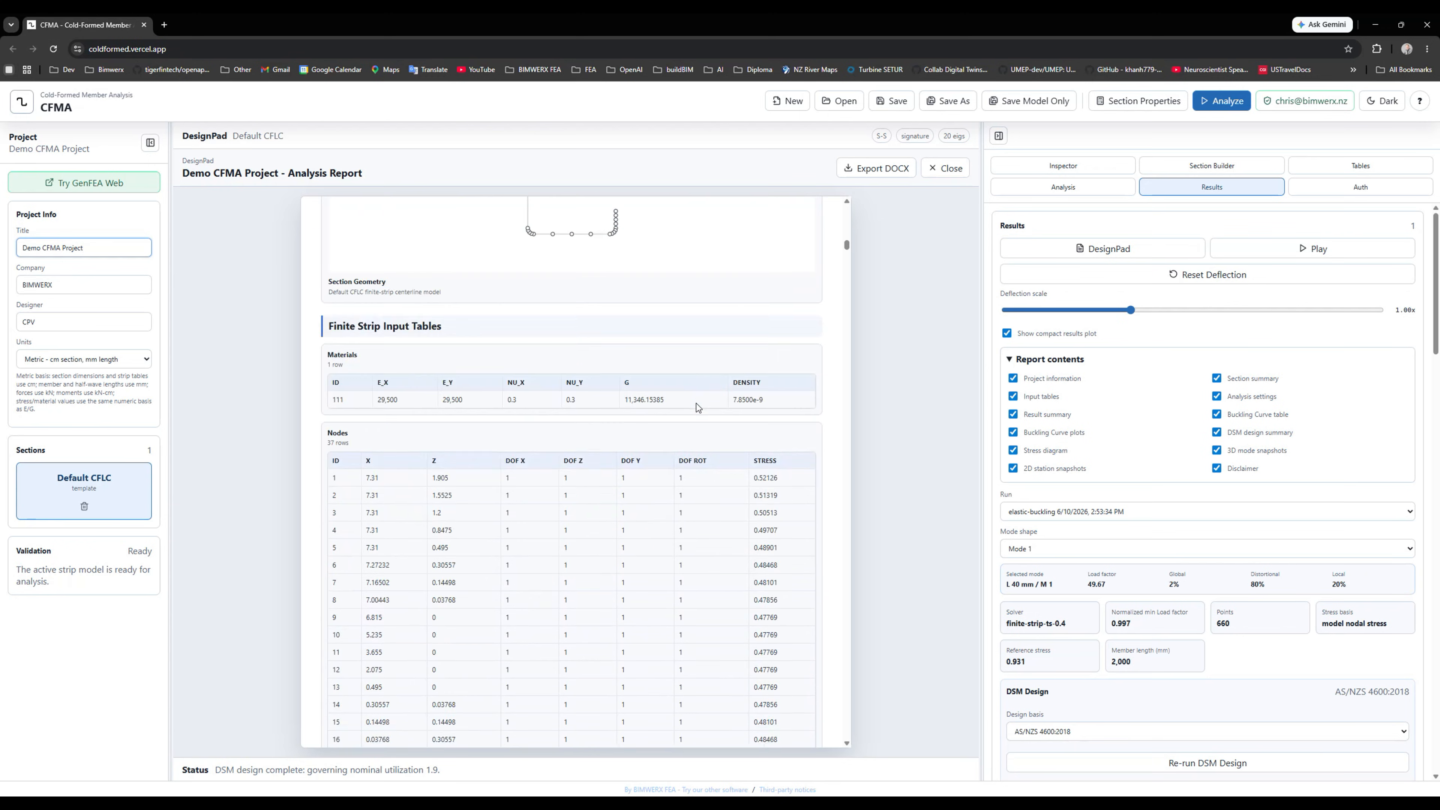
scroll(696, 406, "down", 10)
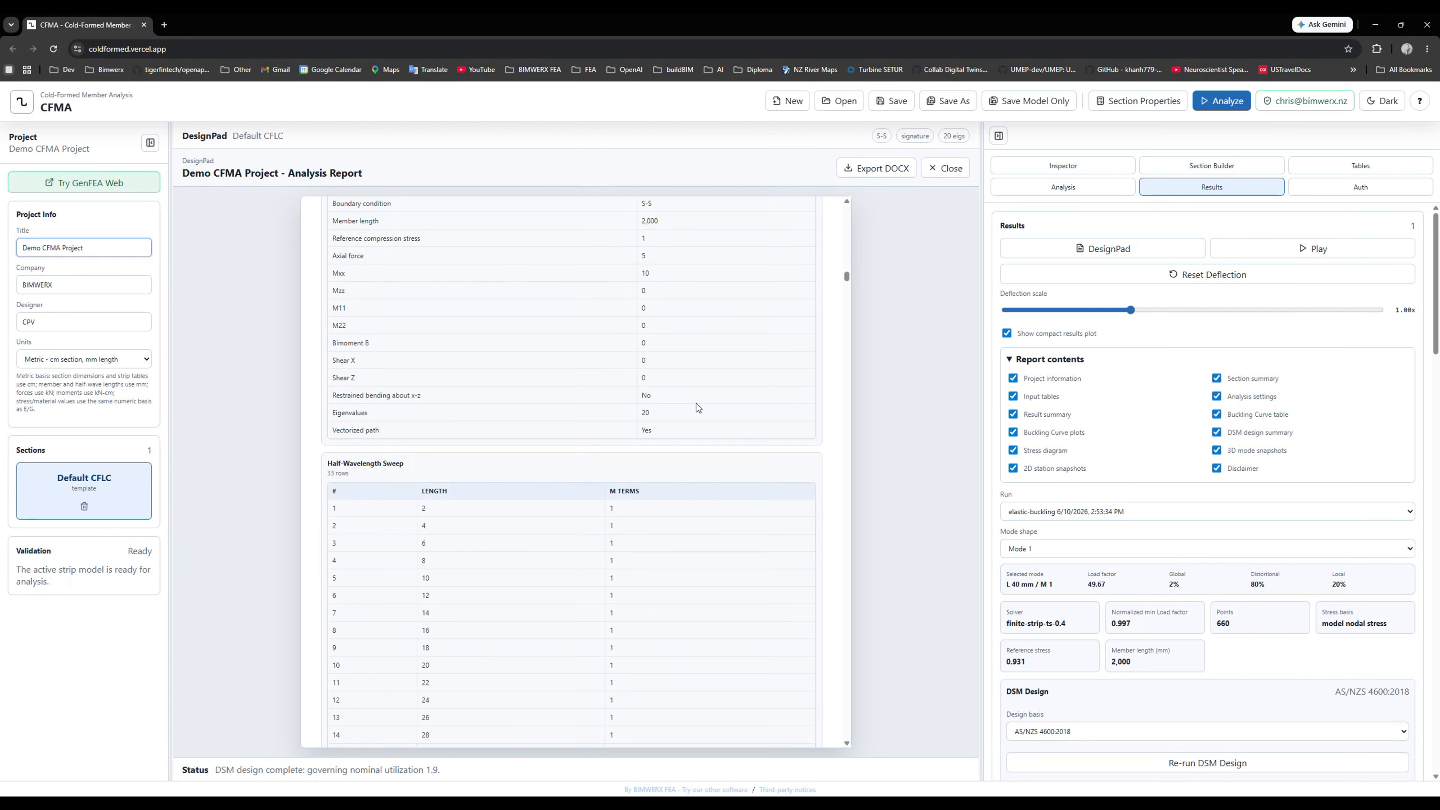
scroll(698, 407, "down", 15)
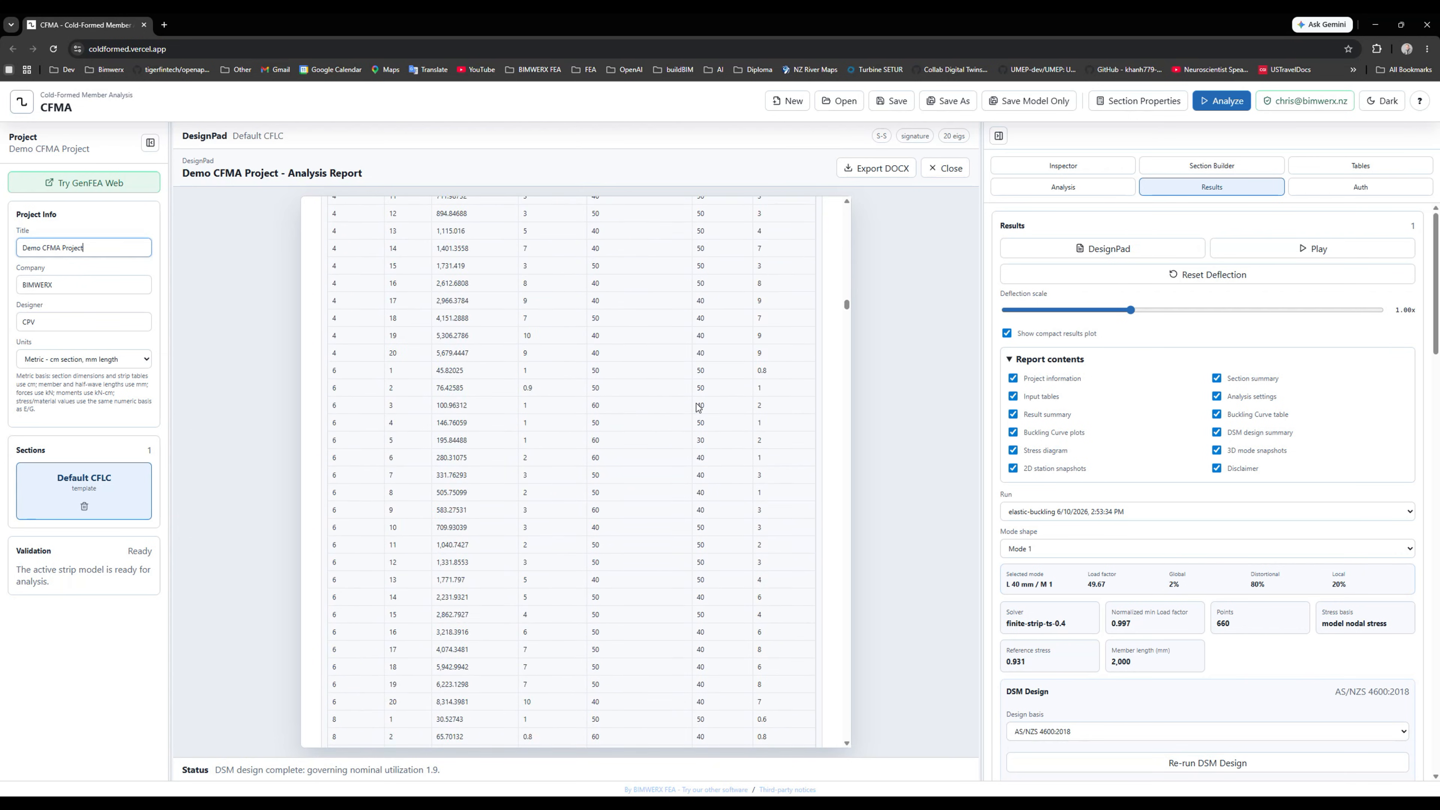
scroll(731, 377, "up", 10)
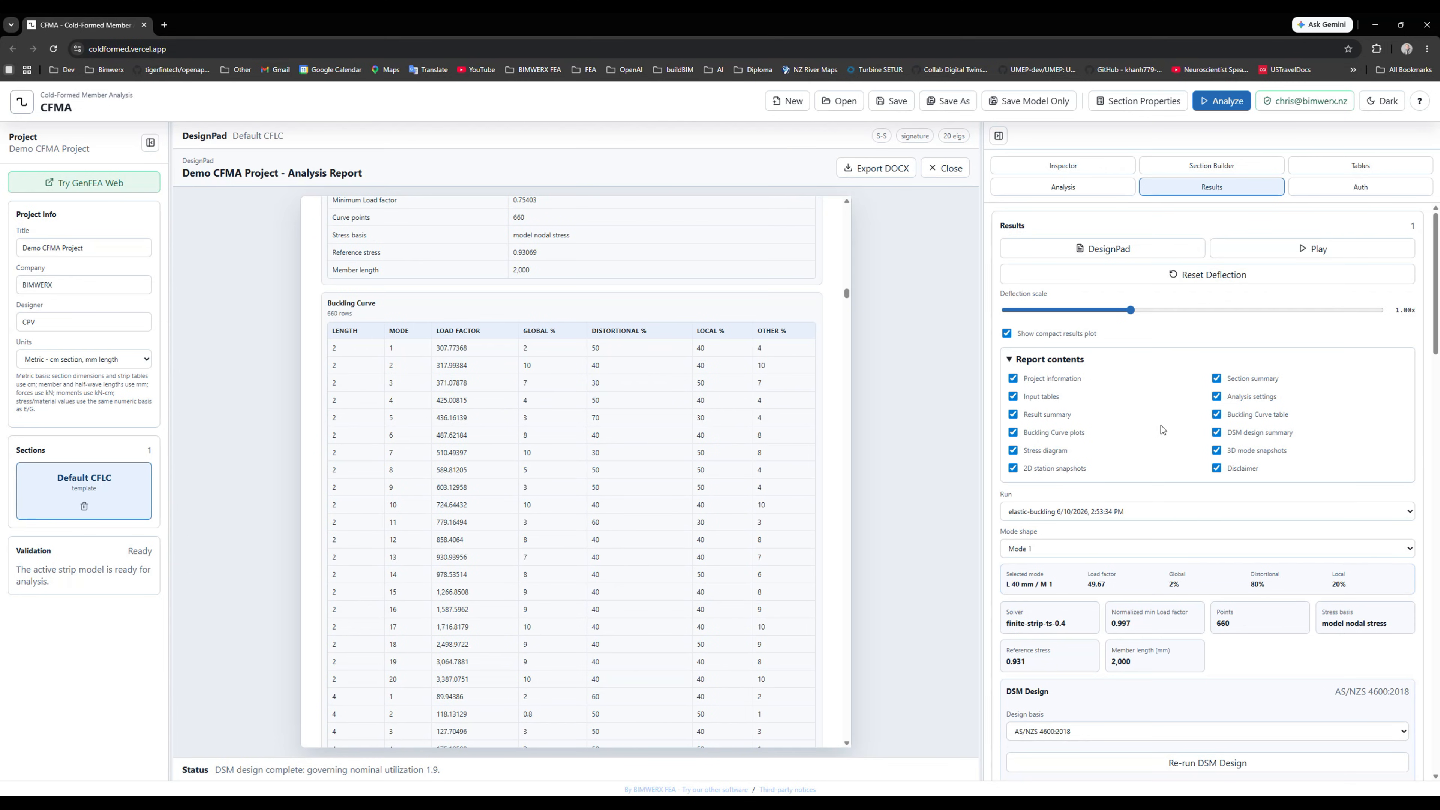
left_click(1253, 415)
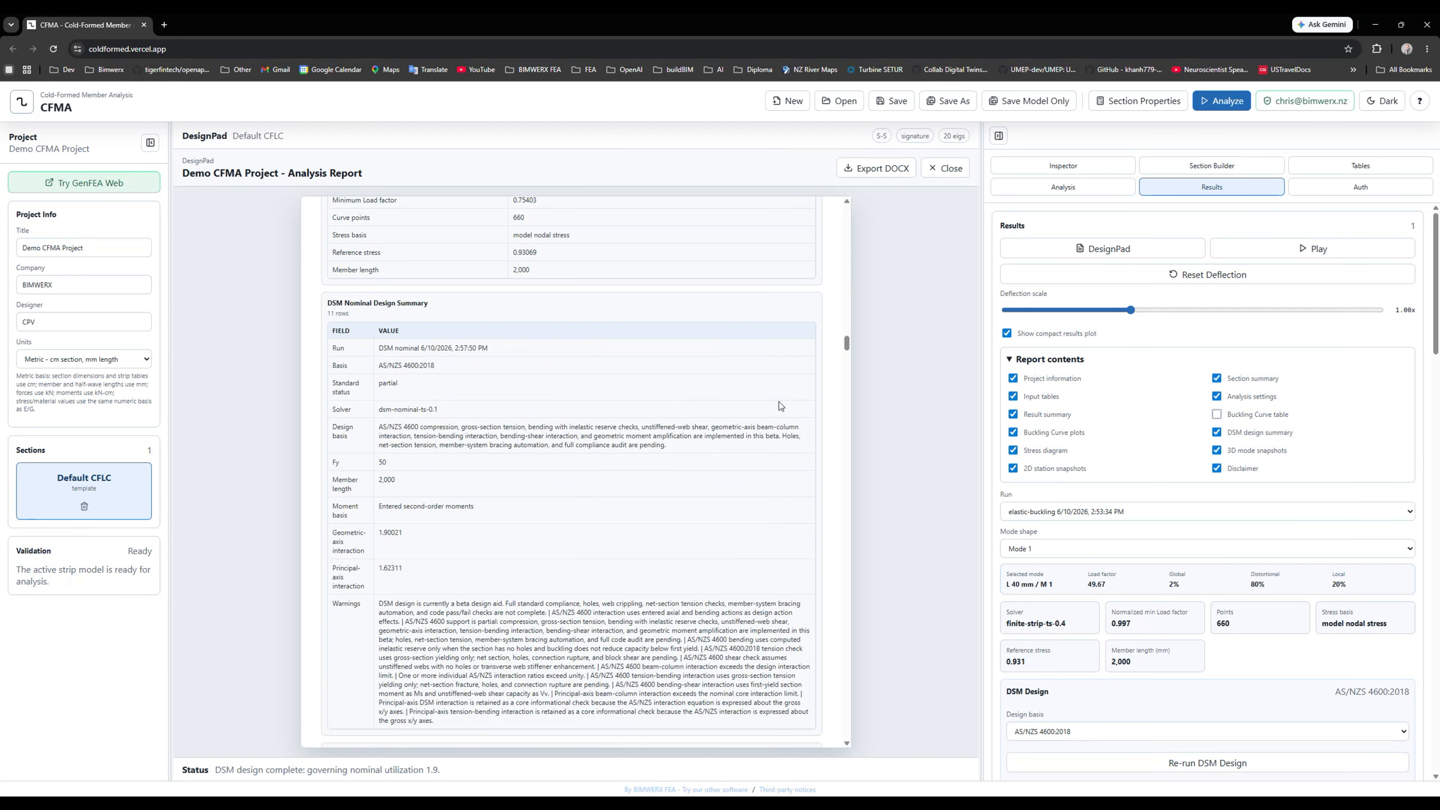
Read the report's DSM tables, from the second-order basis and audit trail through the nominal and interaction checks to the buckling basis.
scroll(662, 393, "down", 6)
scroll(492, 358, "down", 8)
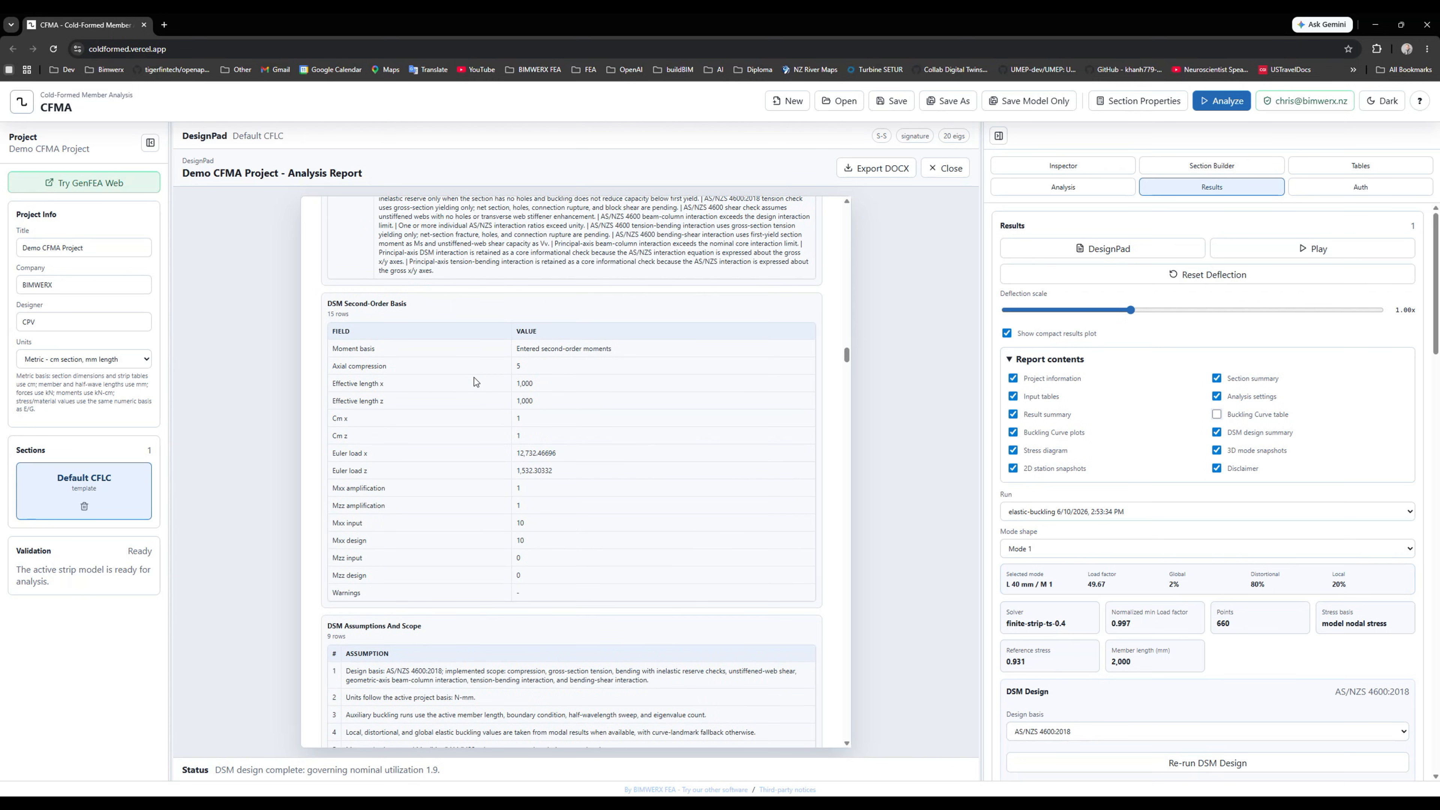
scroll(475, 382, "down", 9)
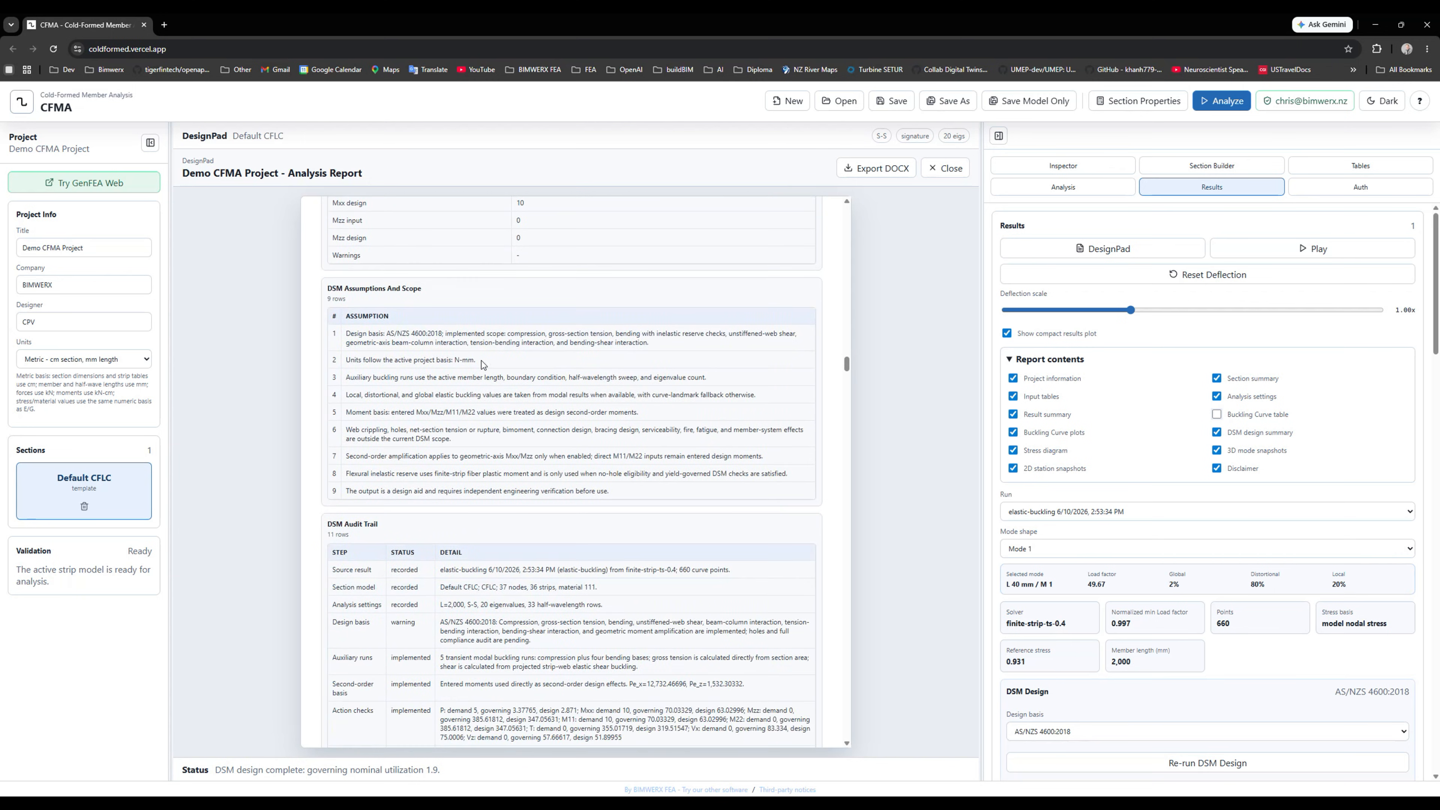
scroll(505, 376, "down", 10)
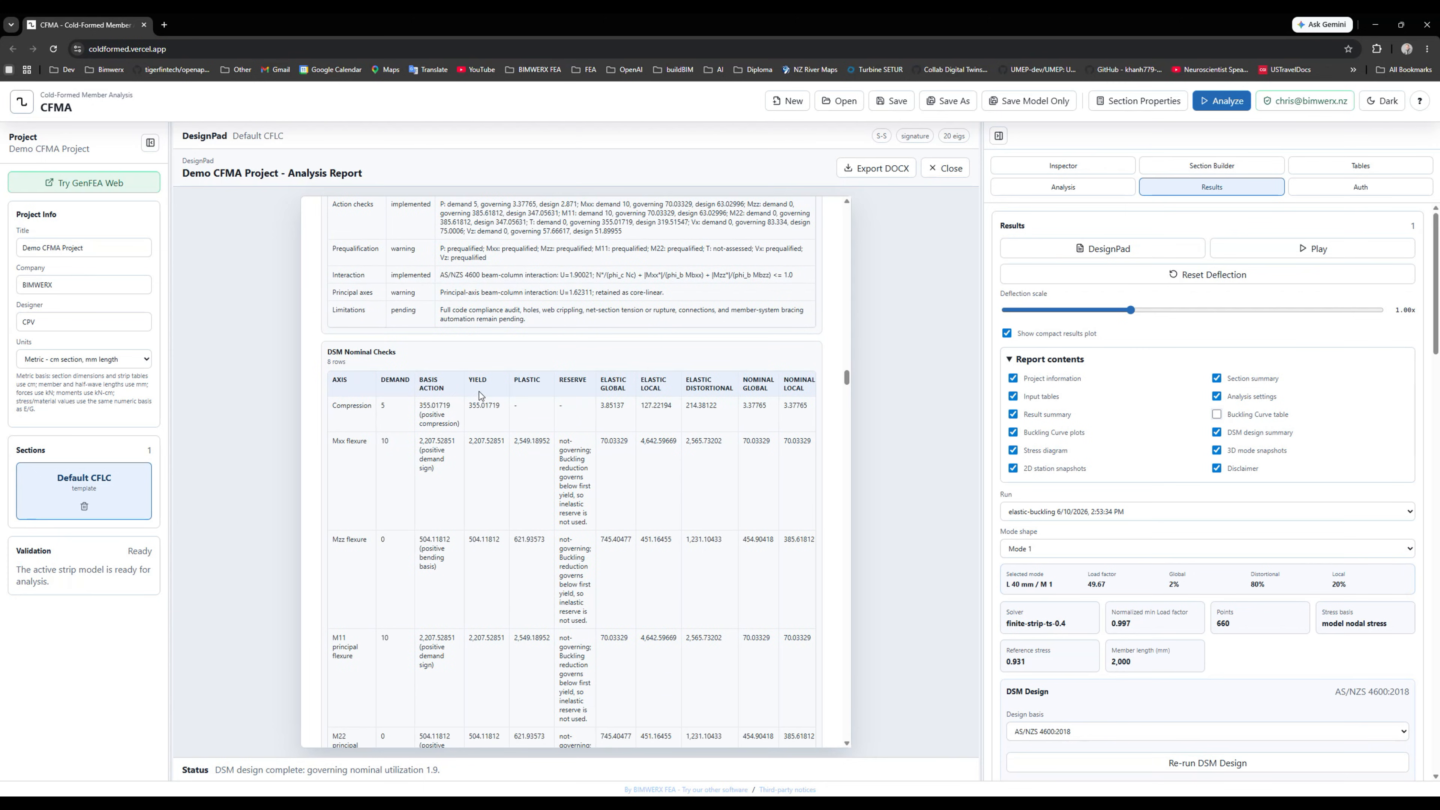
scroll(548, 393, "down", 9)
scroll(567, 388, "up", 4)
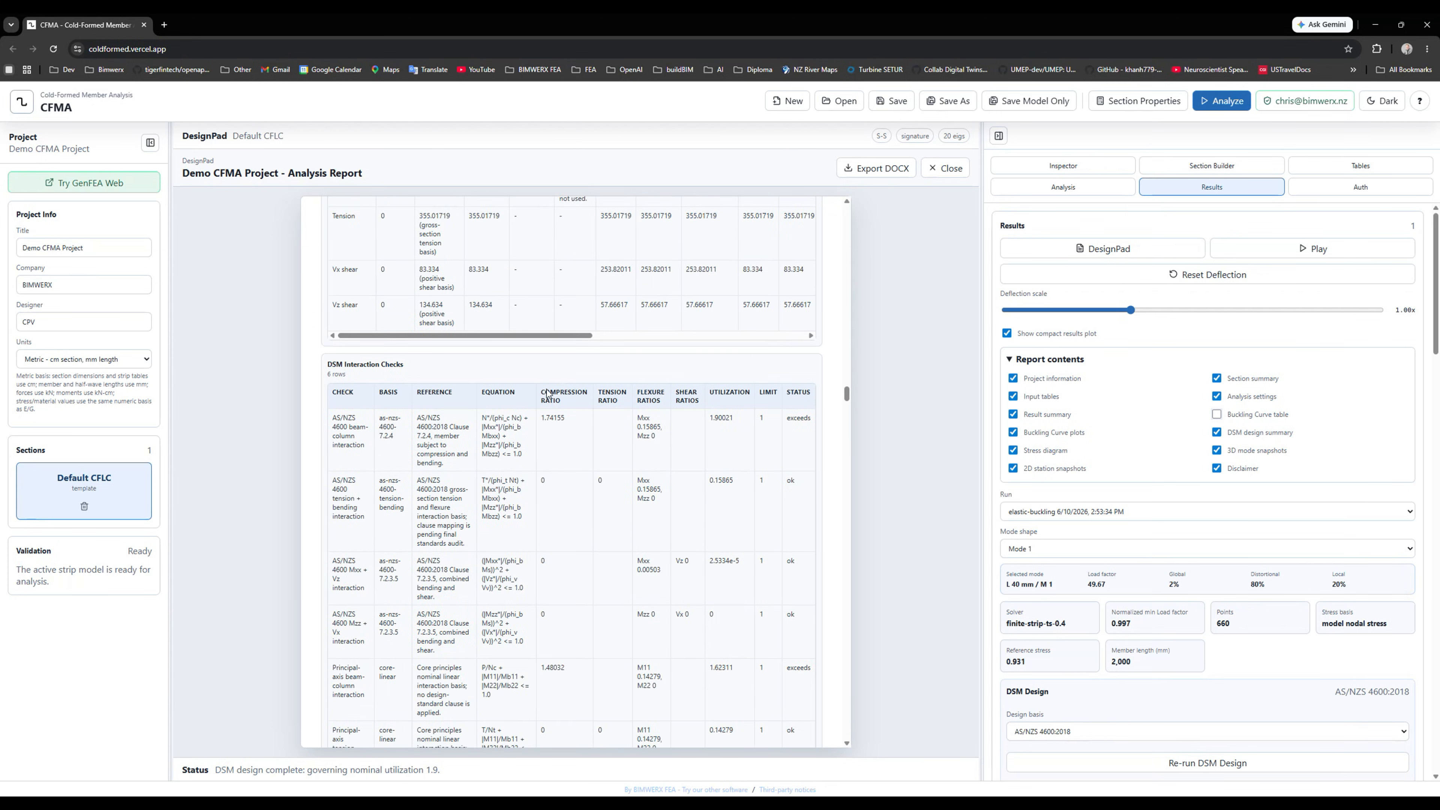
scroll(686, 432, "down", 3)
scroll(624, 442, "up", 3)
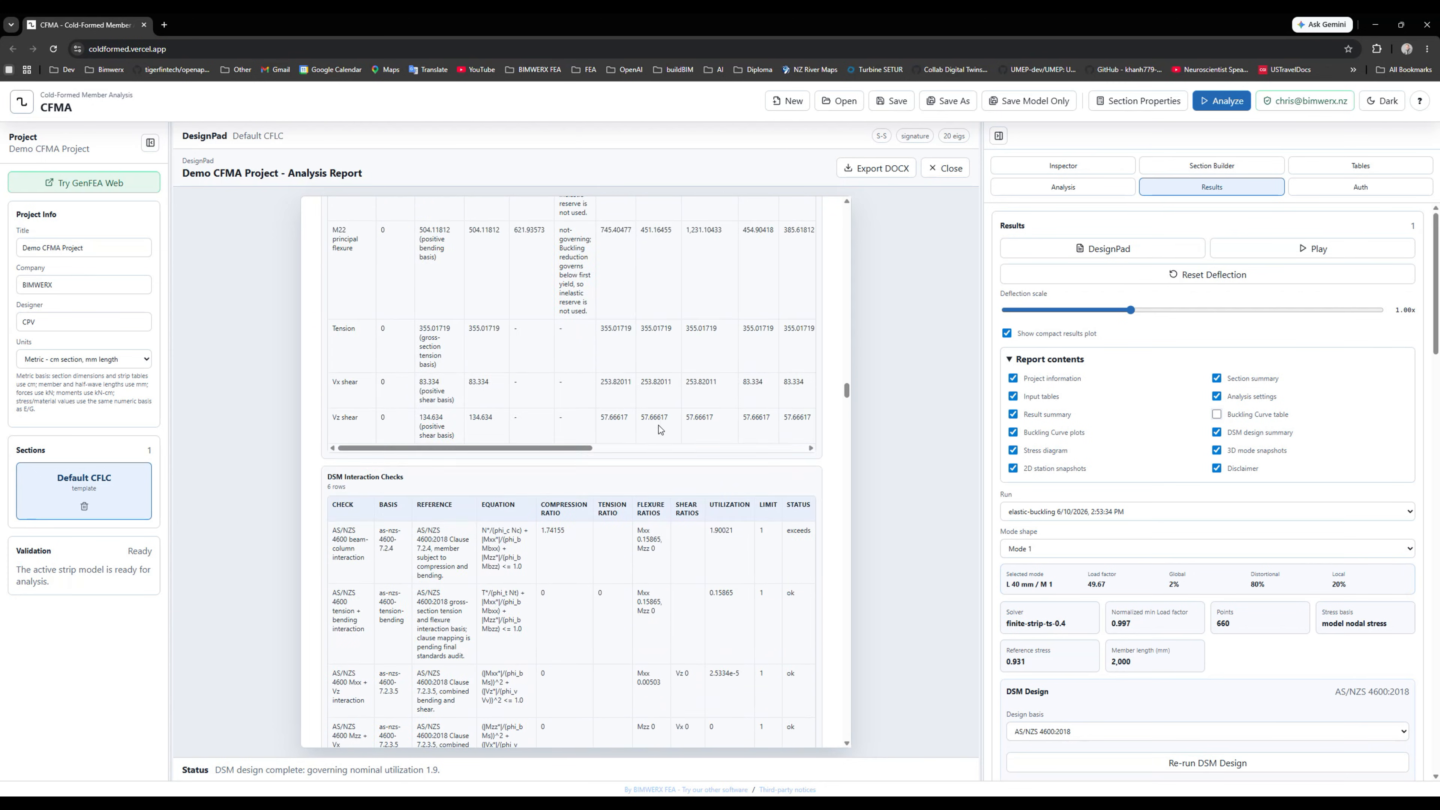
left_click_drag(580, 449, 794, 449)
scroll(684, 422, "up", 5)
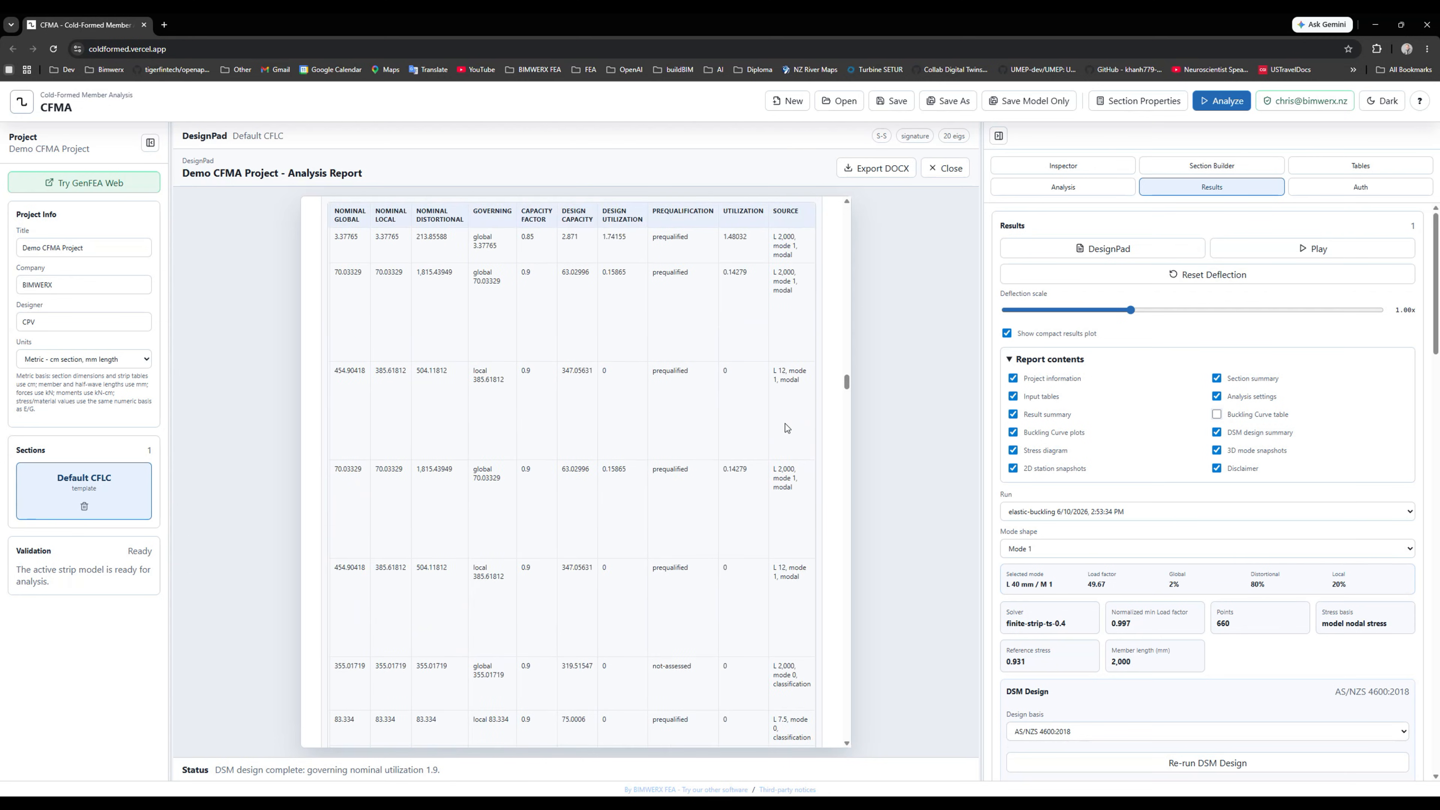
scroll(684, 423, "down", 15)
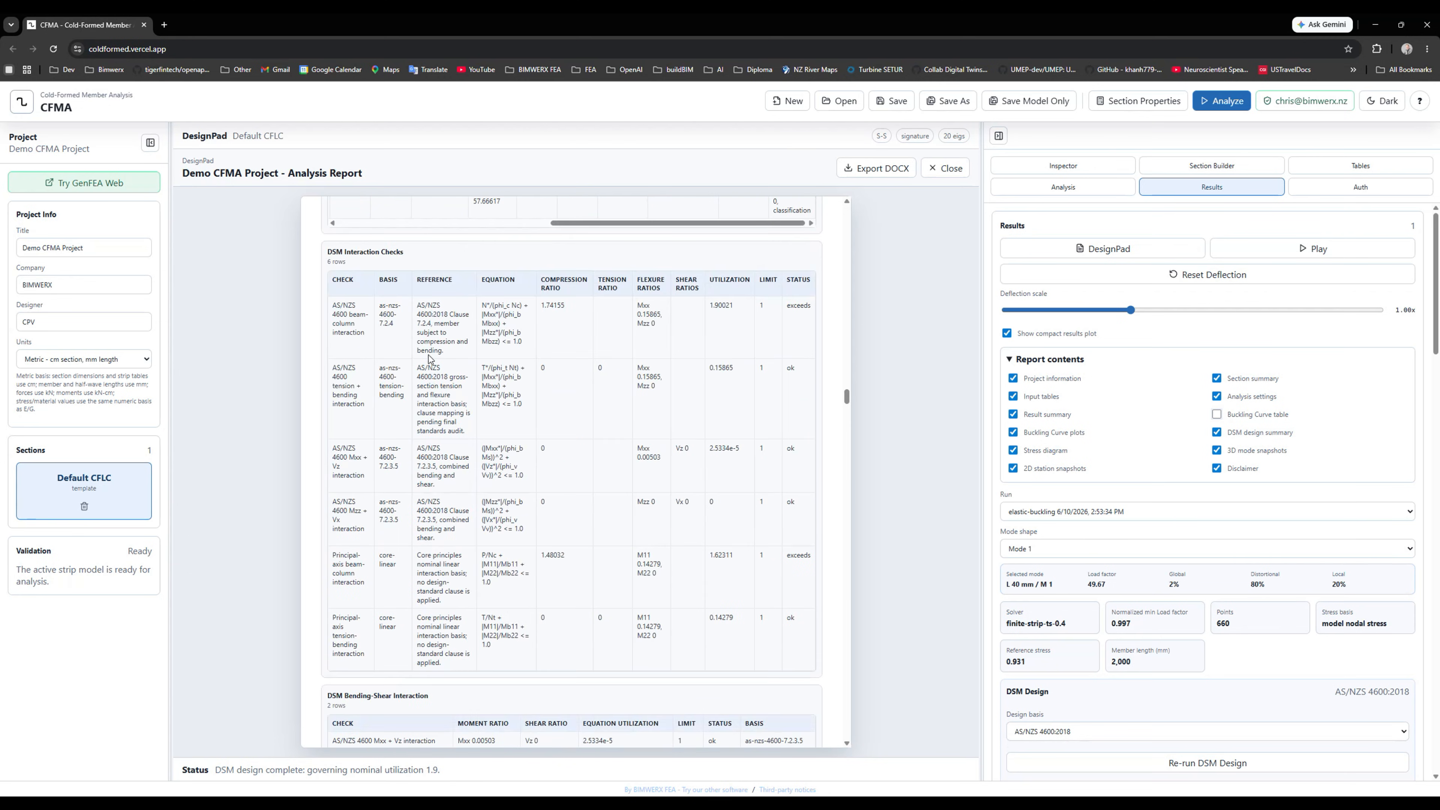
scroll(599, 386, "down", 7)
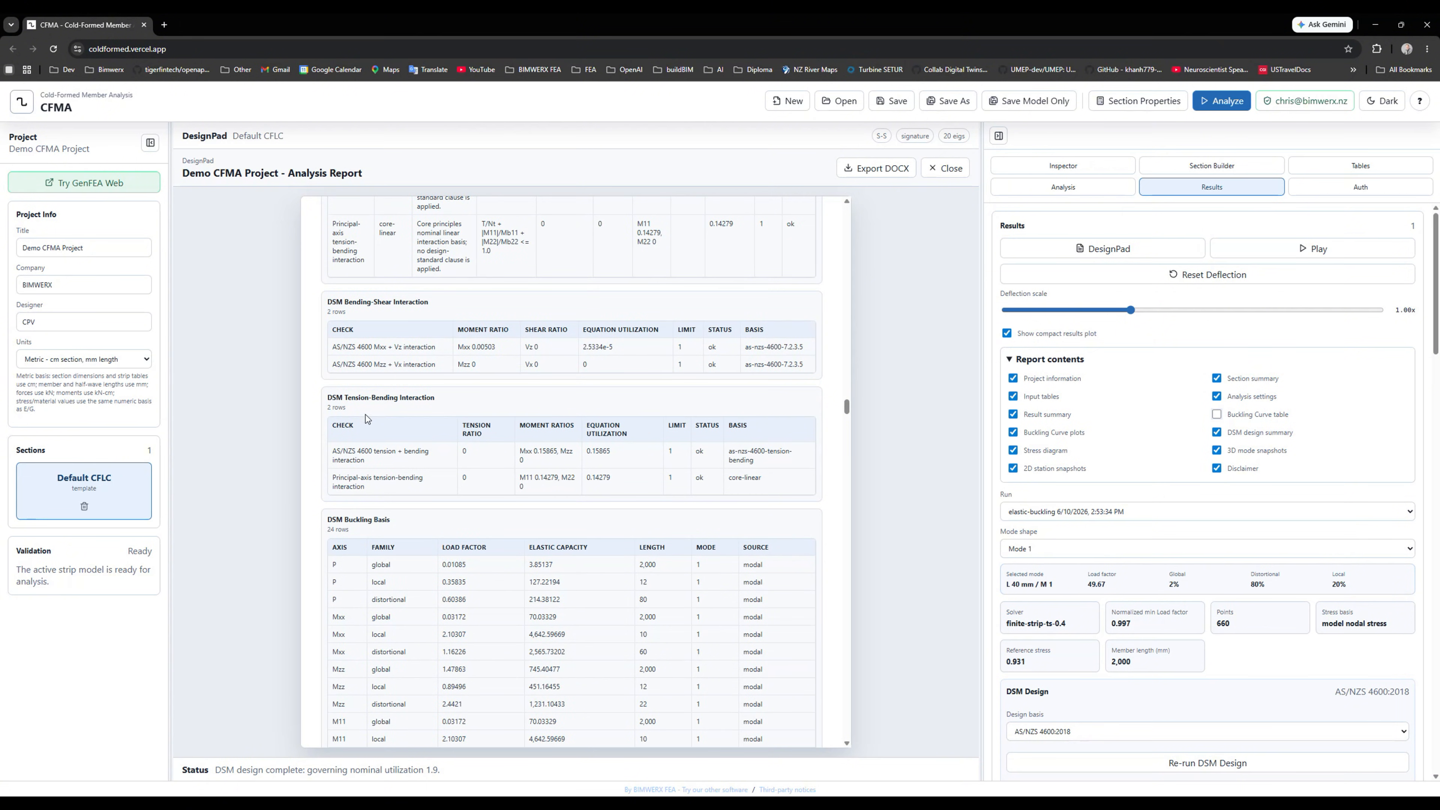
scroll(545, 424, "down", 12)
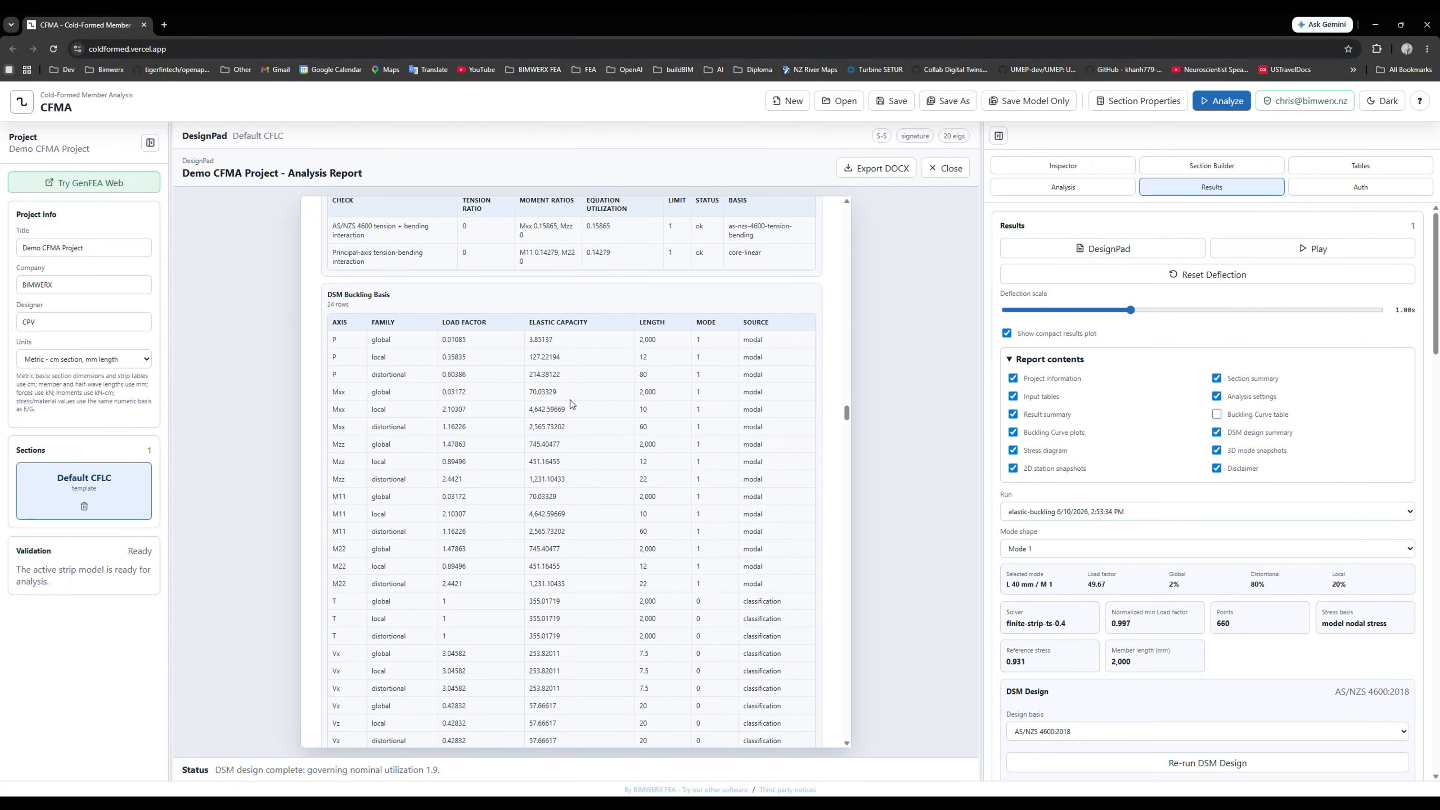
Examine the report's AS/NZS 4600 interaction equations, the buckling curve plots for each mode and the DSM Summary snapshot.
scroll(578, 404, "down", 5)
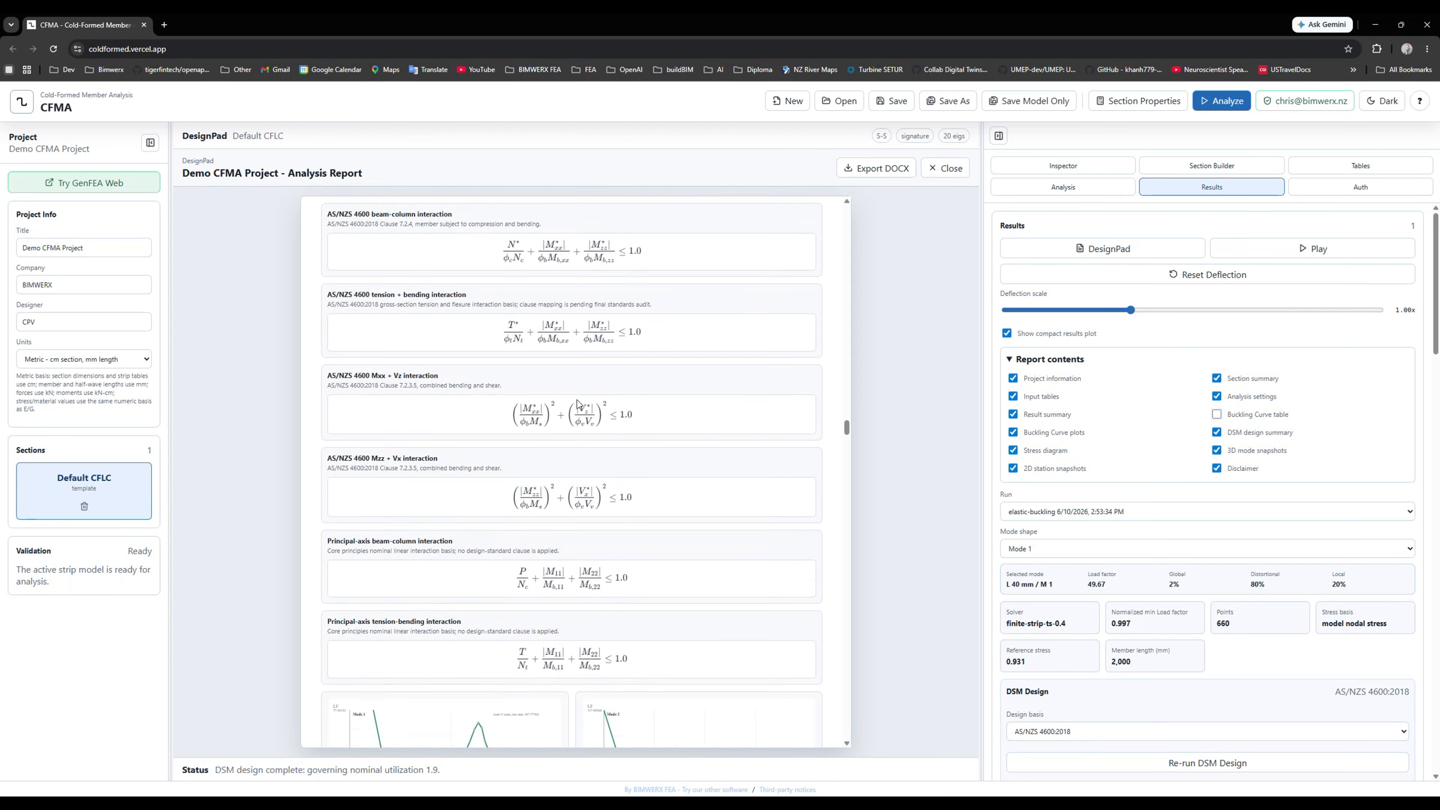
scroll(578, 404, "up", 5)
scroll(578, 404, "down", 3)
scroll(578, 404, "down", 7)
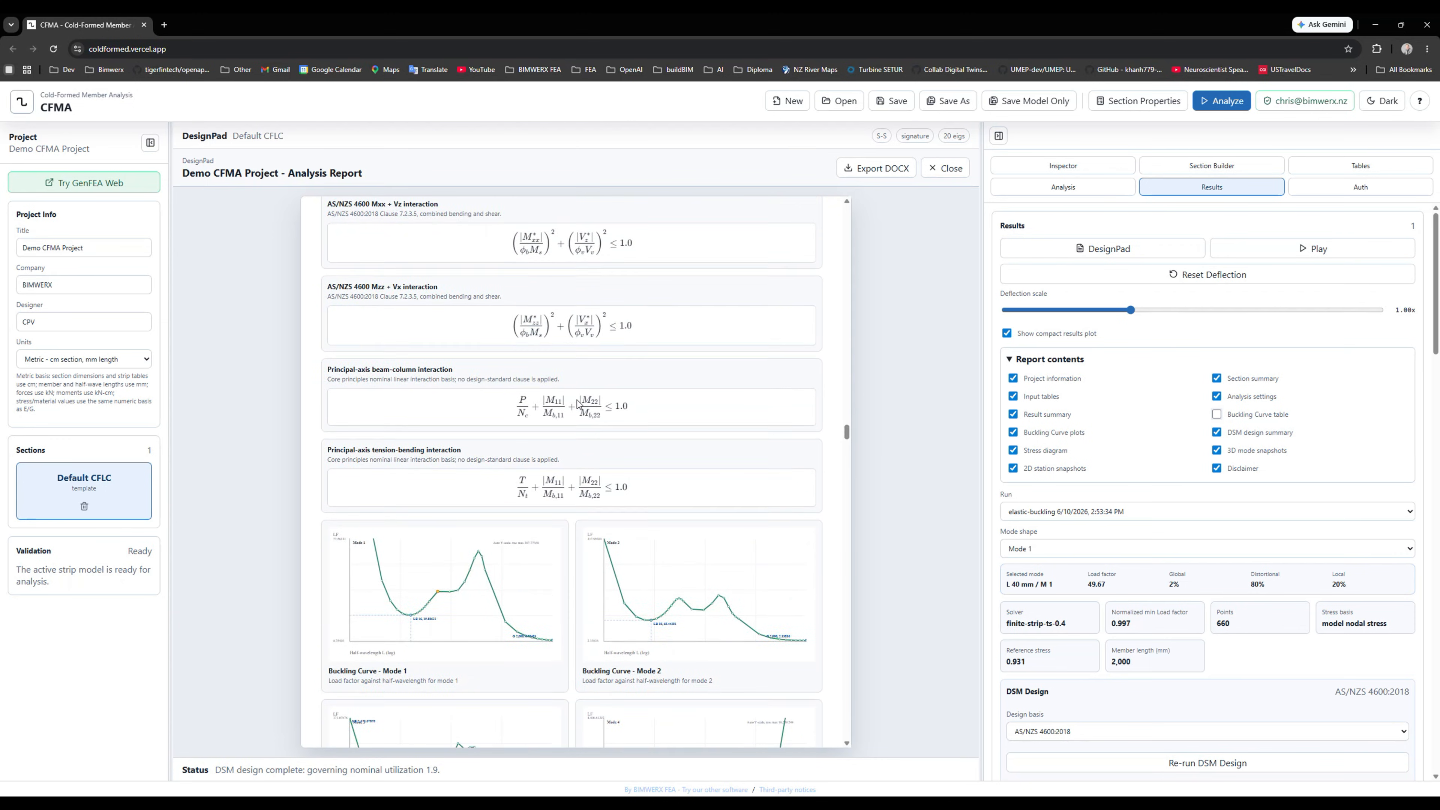
scroll(577, 404, "up", 3)
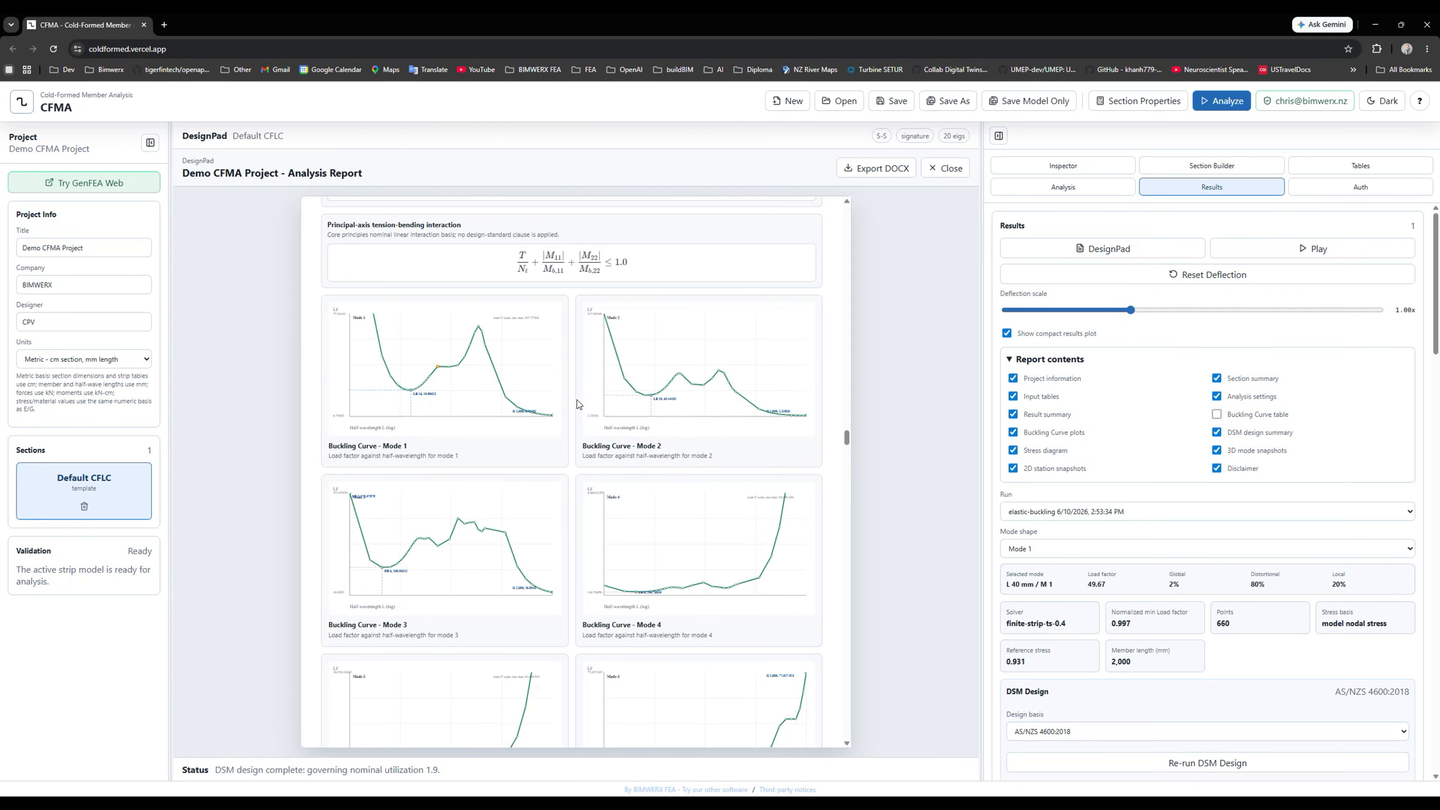
scroll(577, 401, "down", 18)
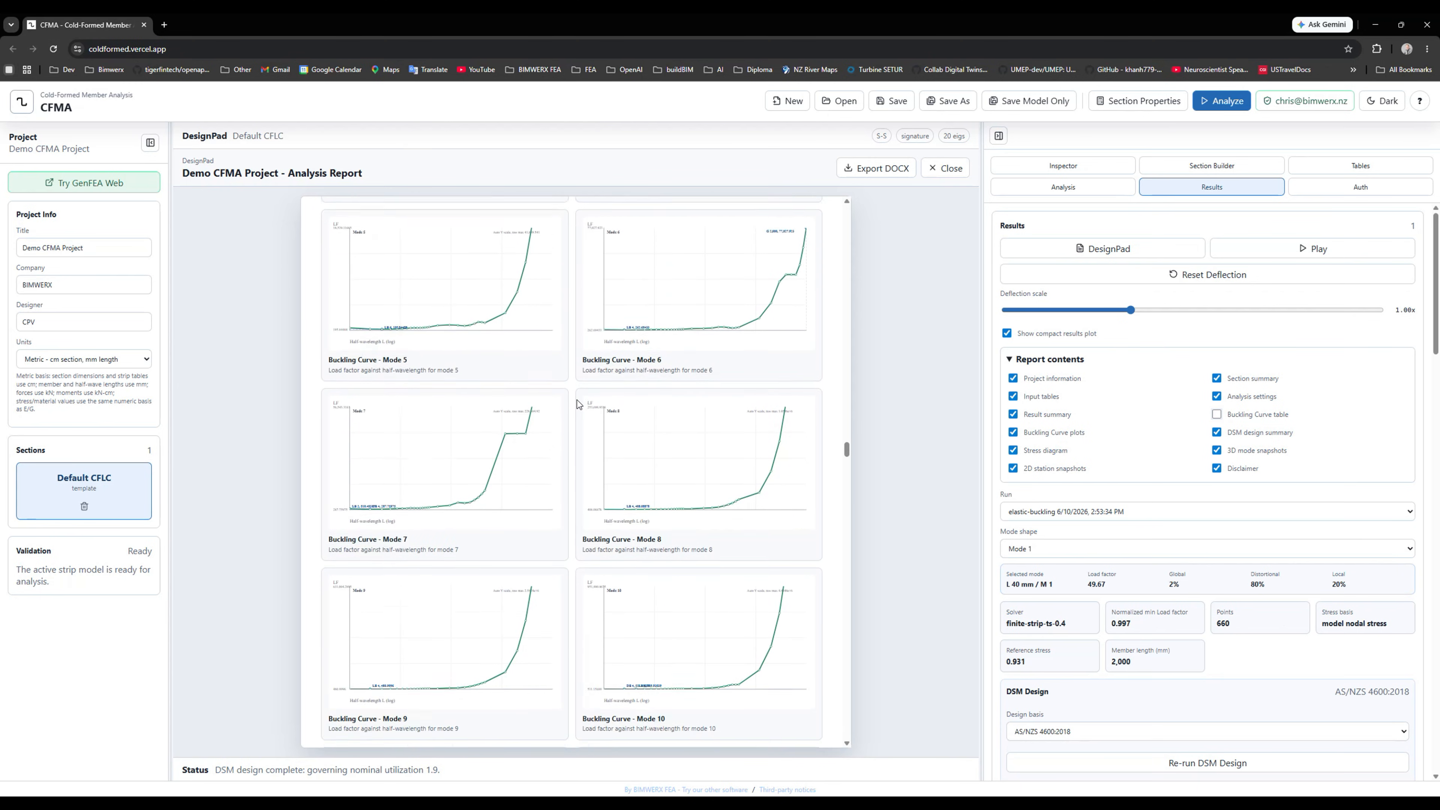
scroll(578, 404, "down", 12)
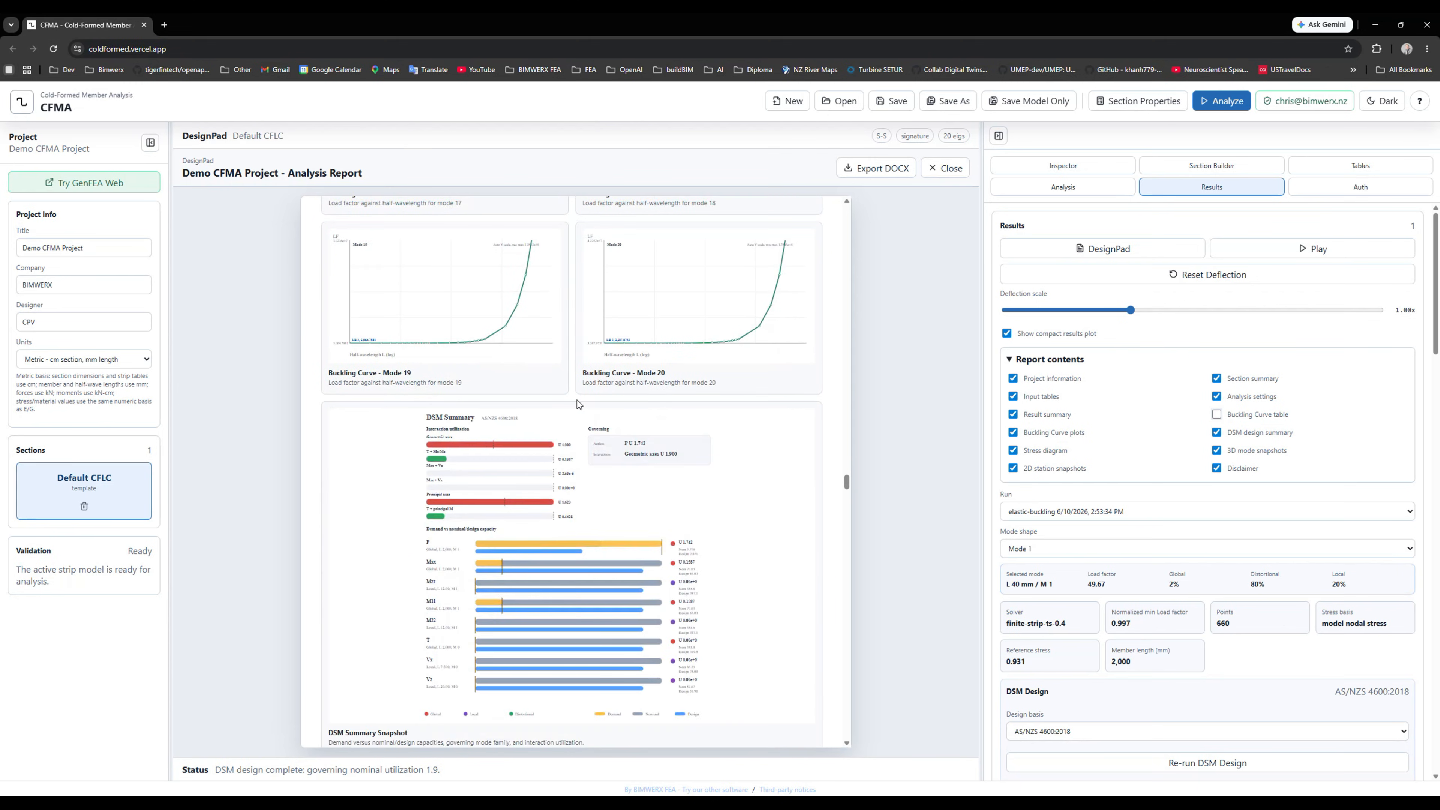
scroll(577, 404, "up", 7)
scroll(577, 399, "down", 7)
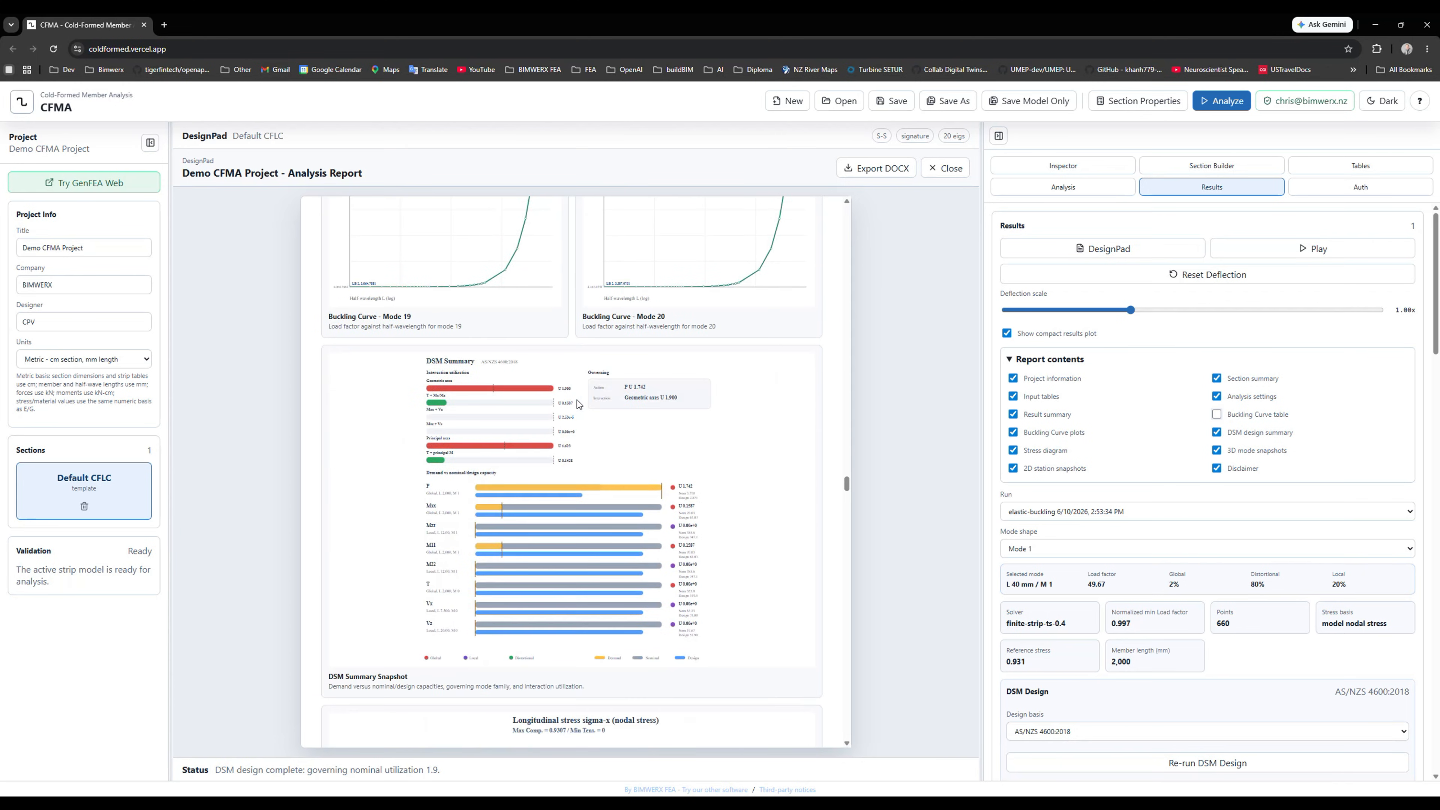
scroll(620, 432, "down", 4)
scroll(620, 432, "up", 2)
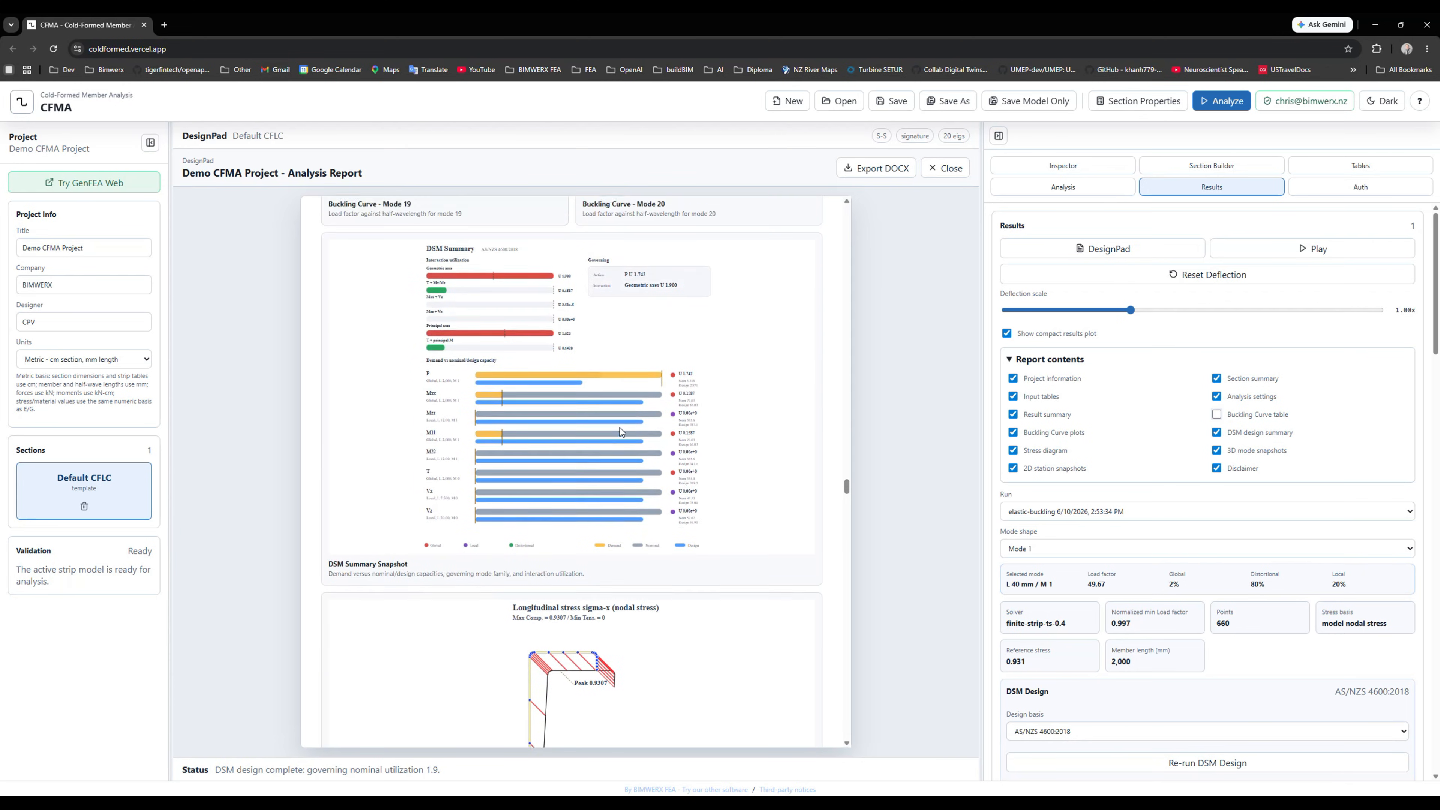
Examine the longitudinal stress diagram and the 3D and 2D station snapshots of modes 1 to 20, down to the disclaimer.
scroll(620, 432, "down", 5)
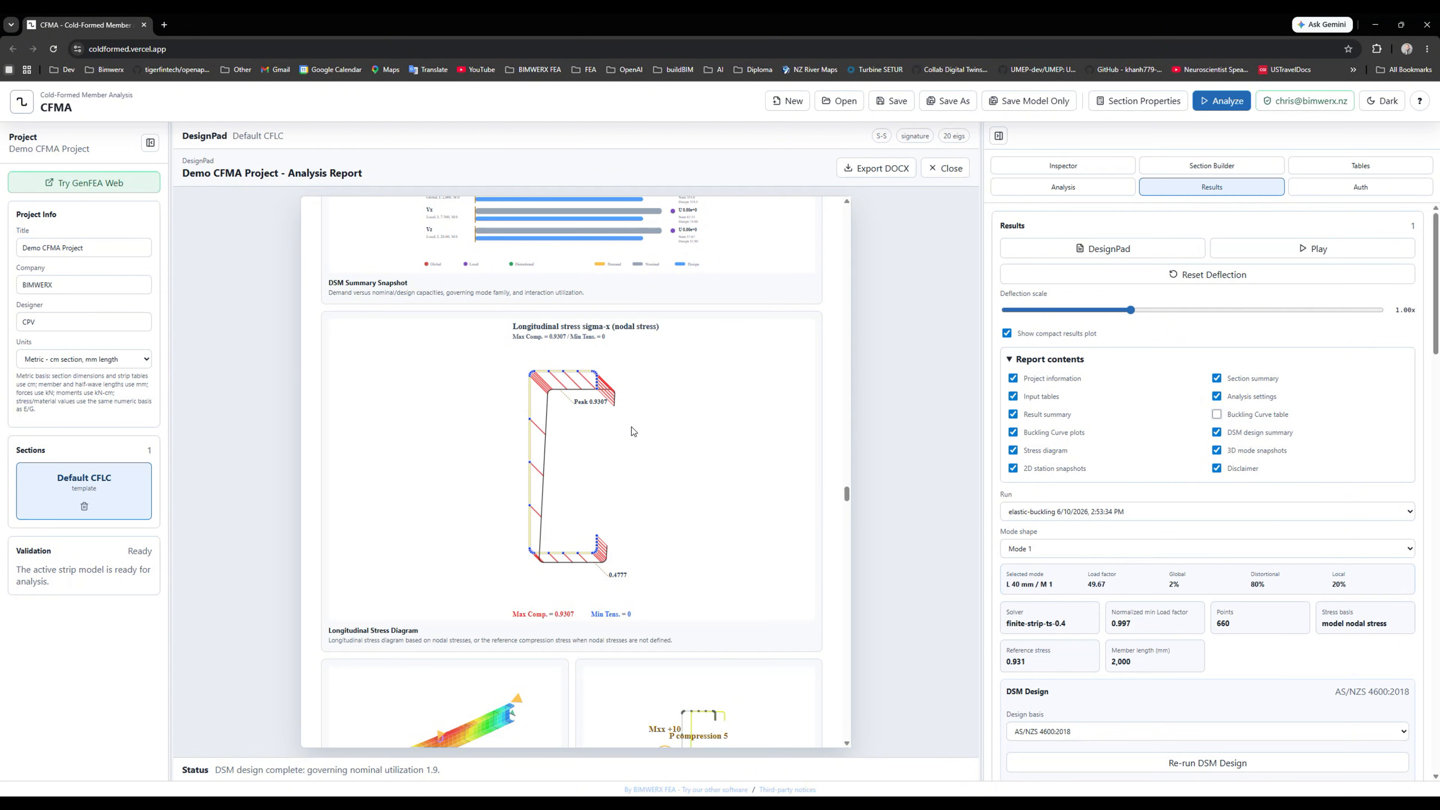
scroll(646, 428, "down", 5)
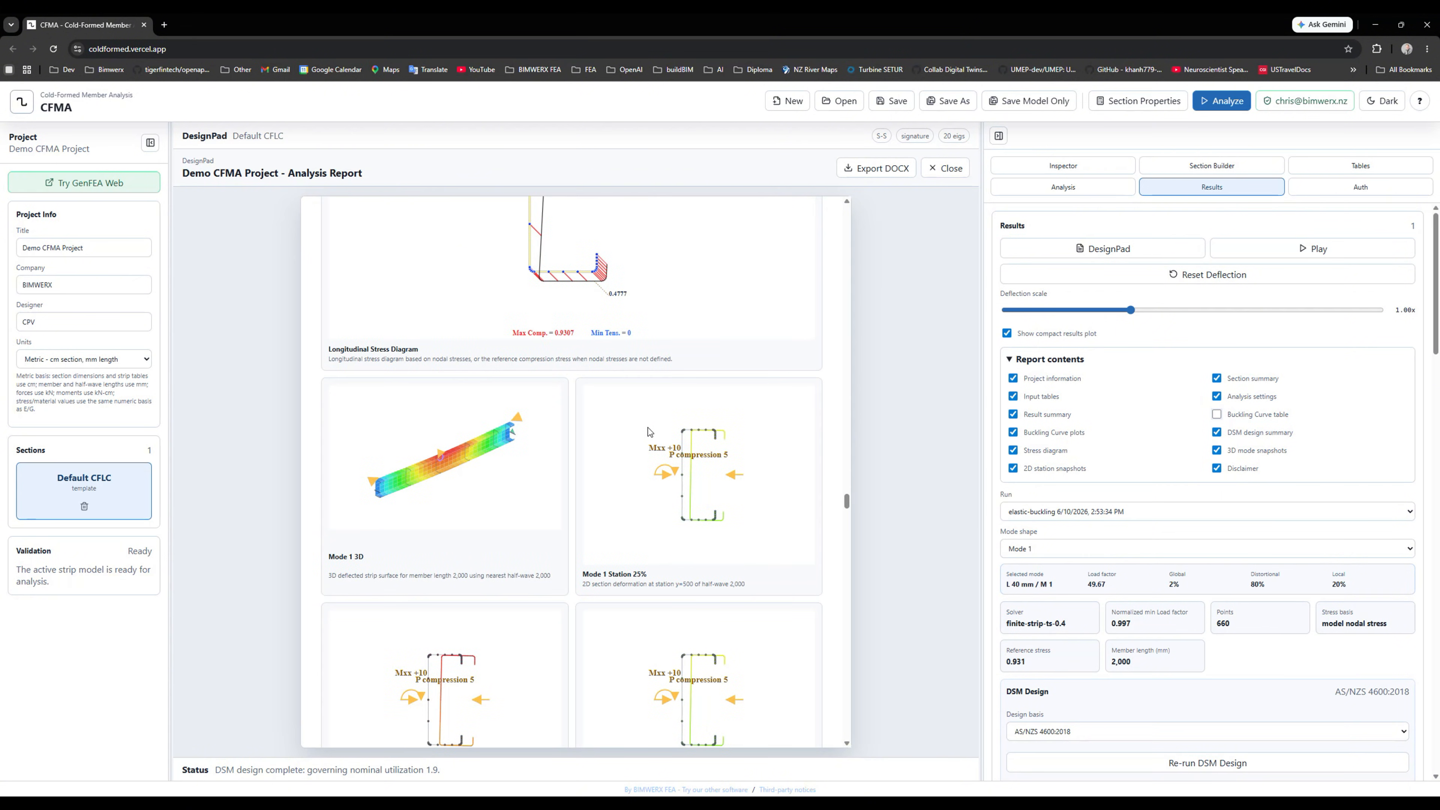
scroll(648, 428, "down", 4)
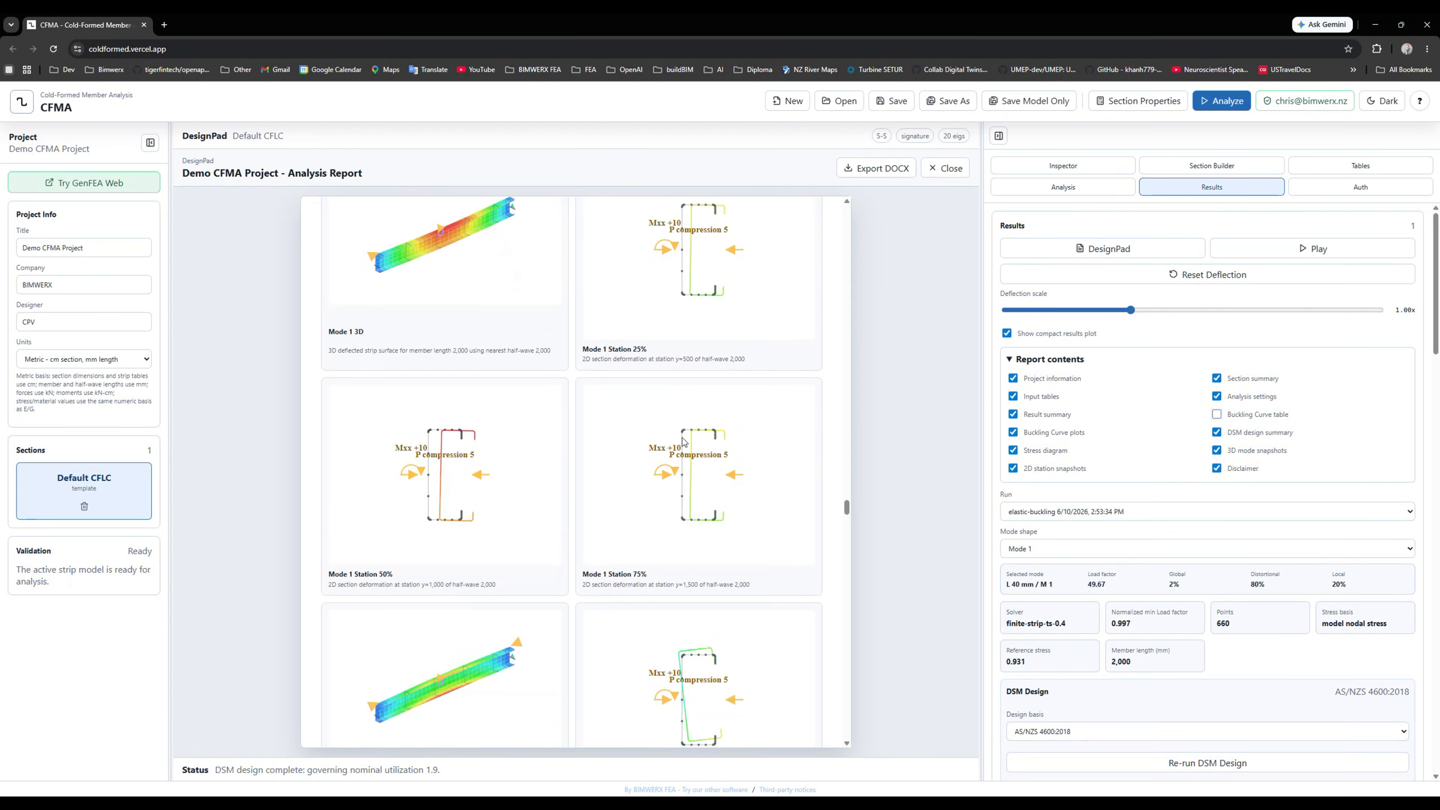
scroll(683, 441, "down", 6)
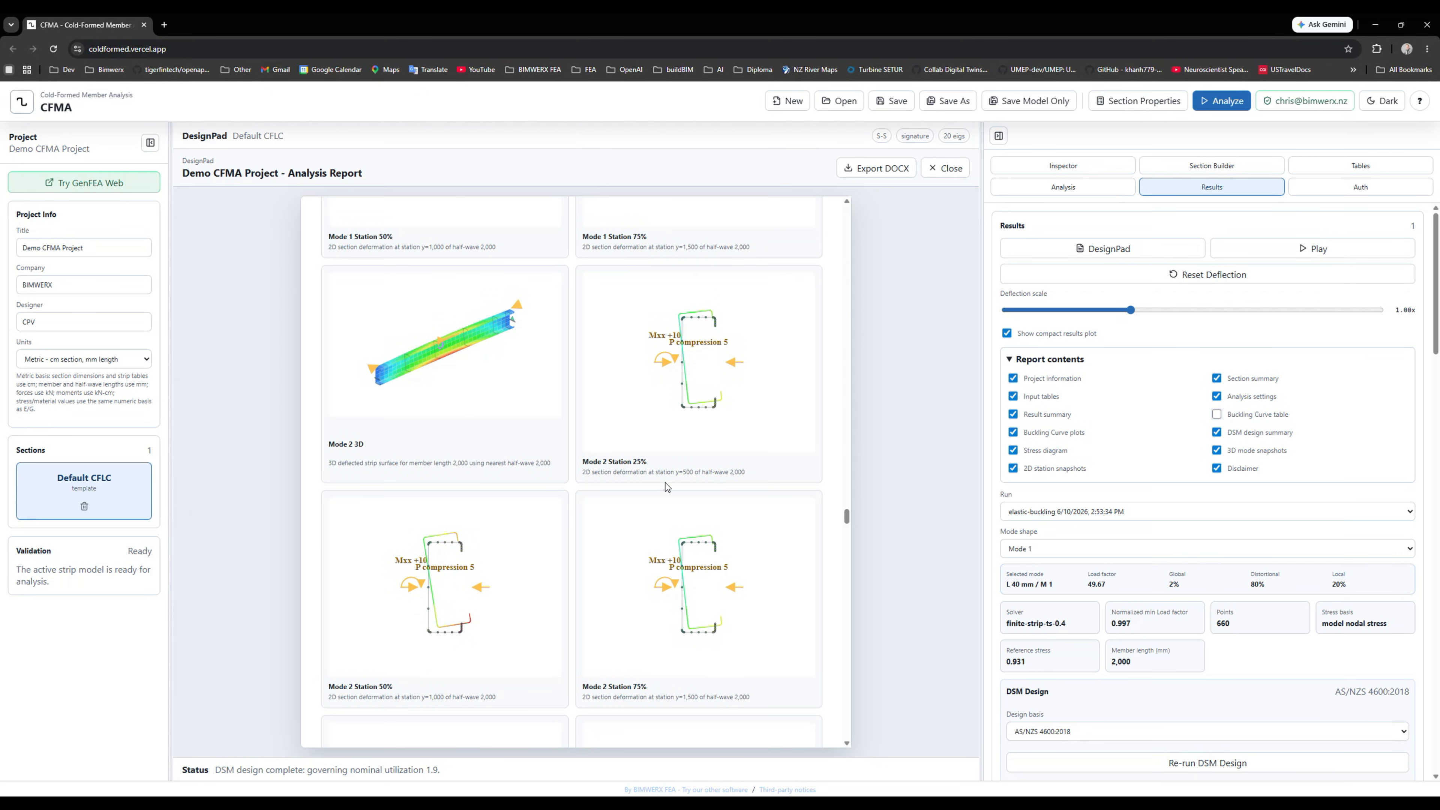
scroll(666, 487, "down", 15)
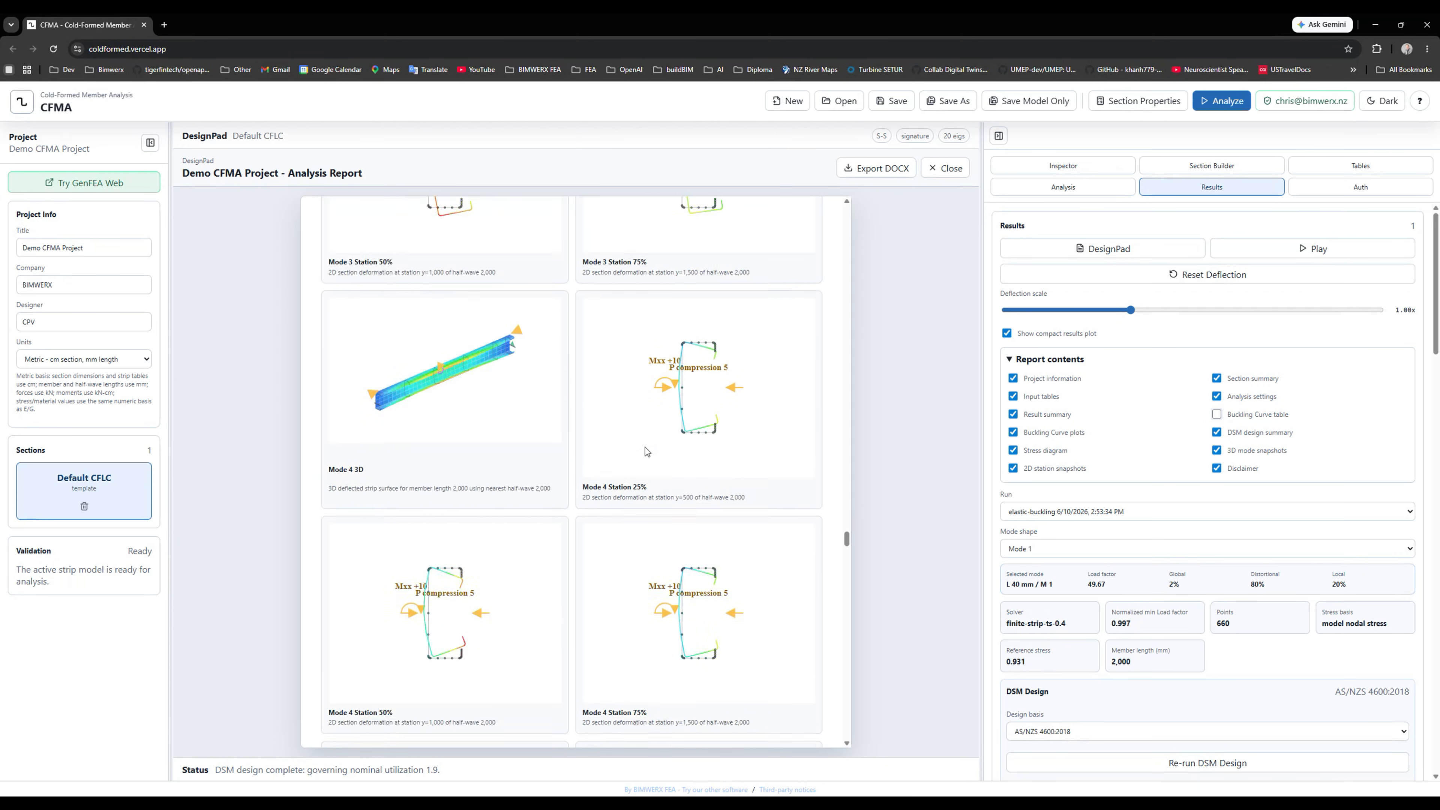
scroll(645, 447, "down", 20)
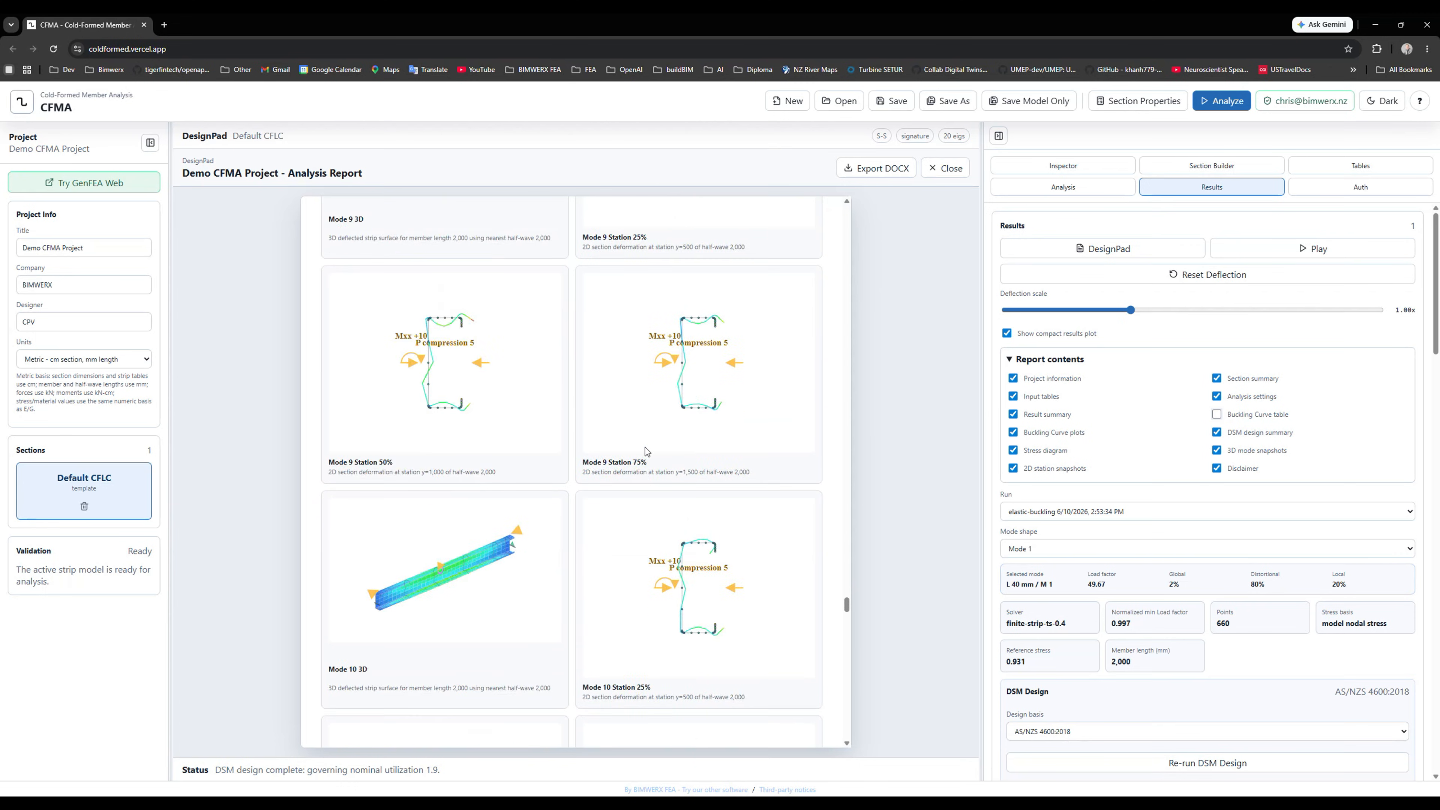
scroll(646, 451, "down", 20)
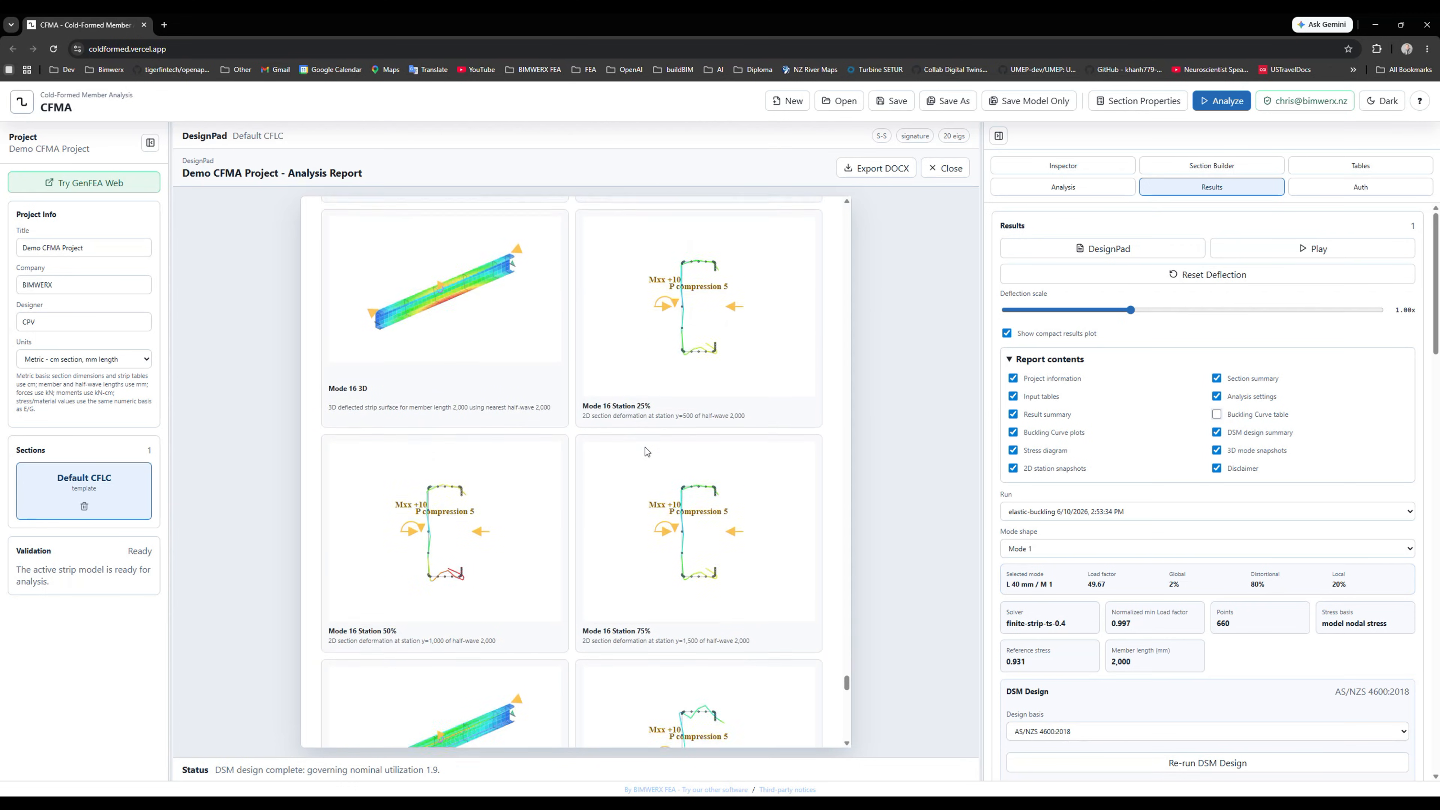
scroll(646, 451, "down", 20)
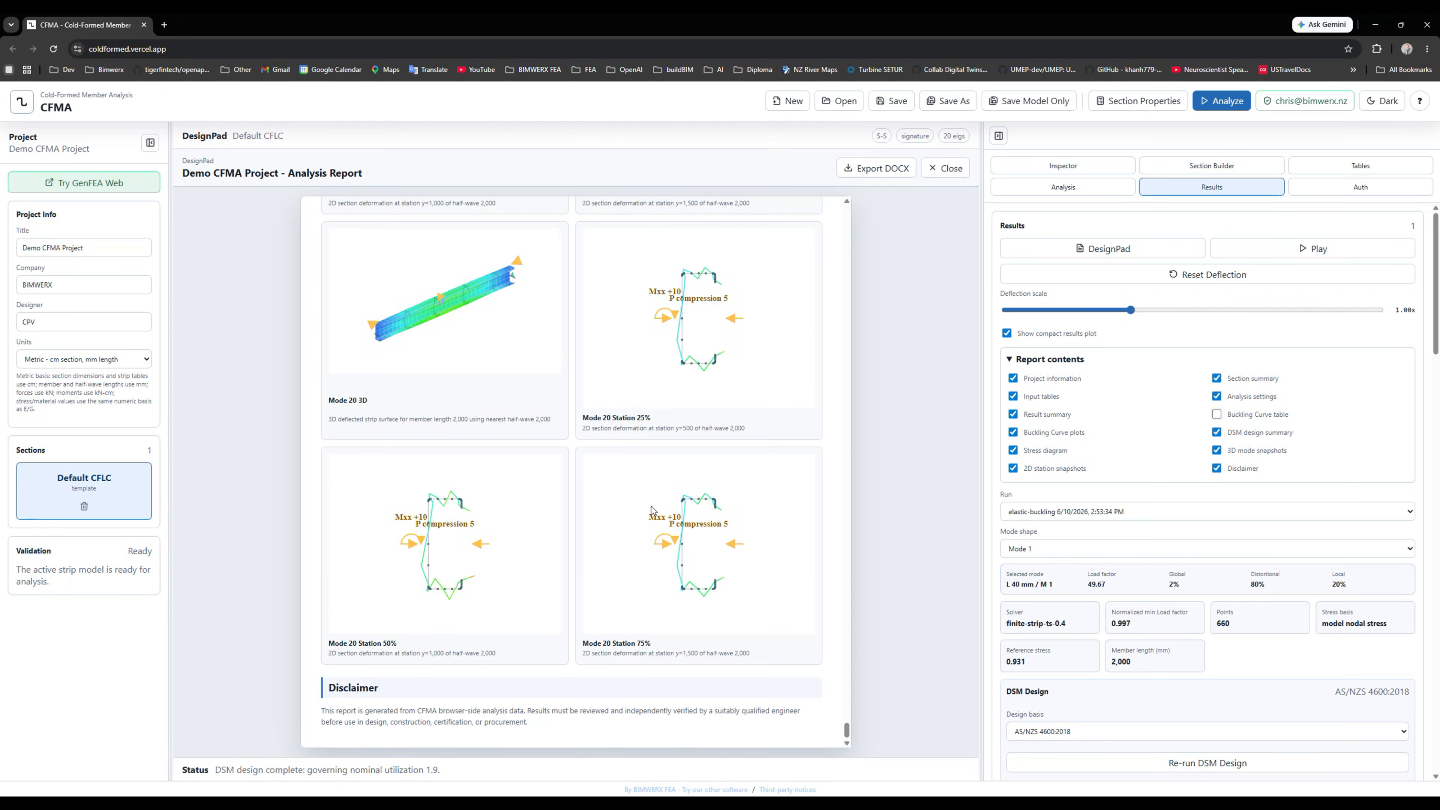
Export the analysis report as a DOCX file and open it in Word with editing enabled.
left_click(885, 168)
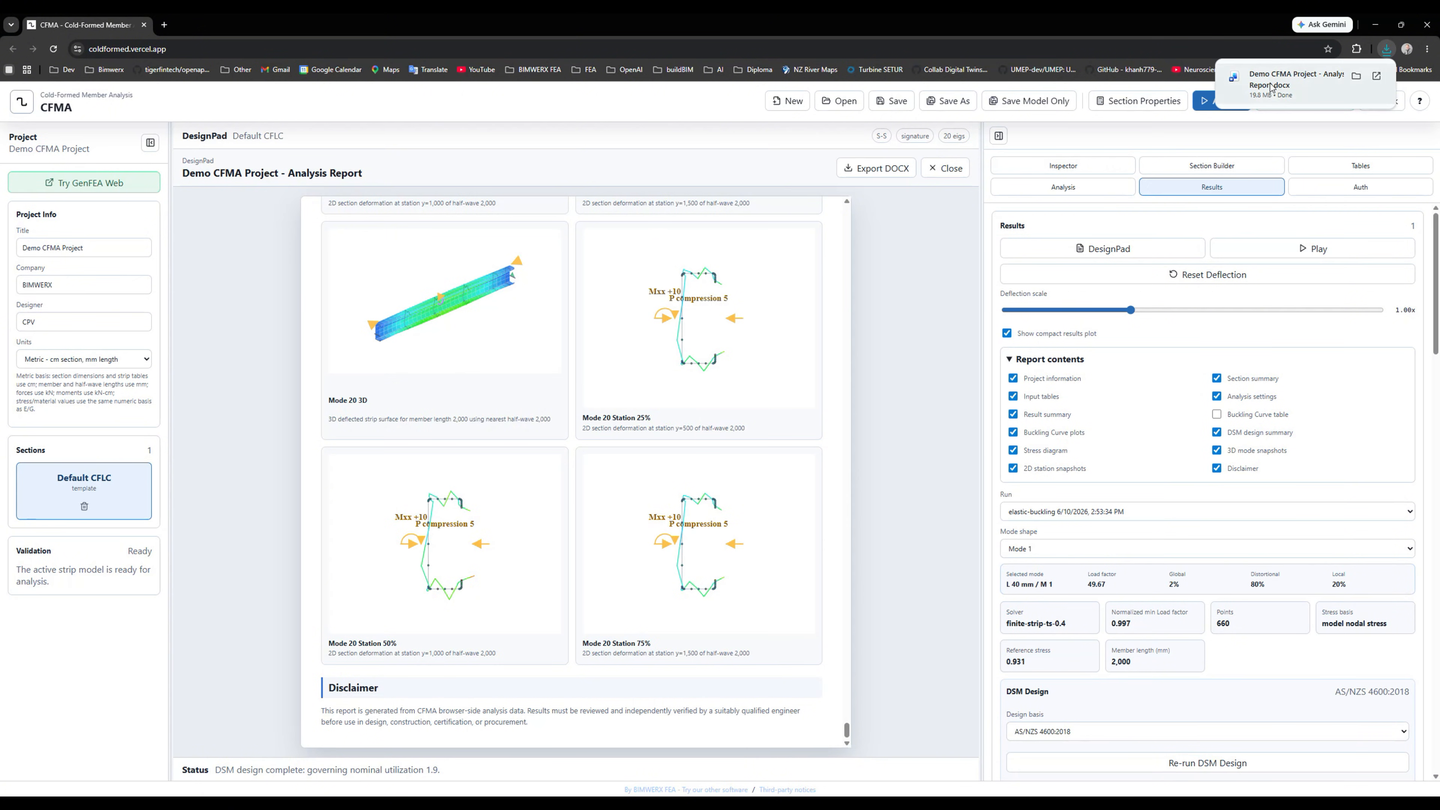
left_click(1272, 85)
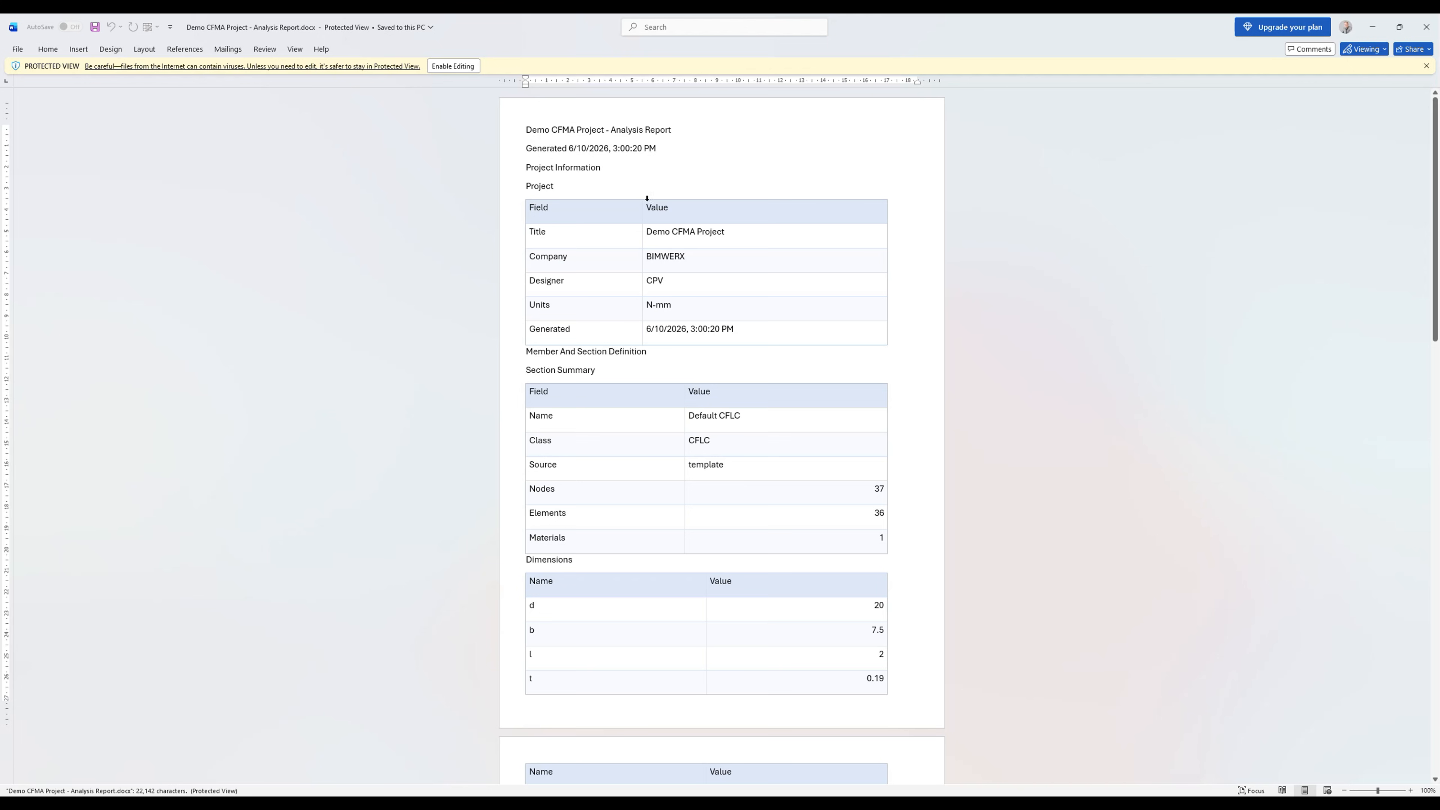
left_click(453, 66)
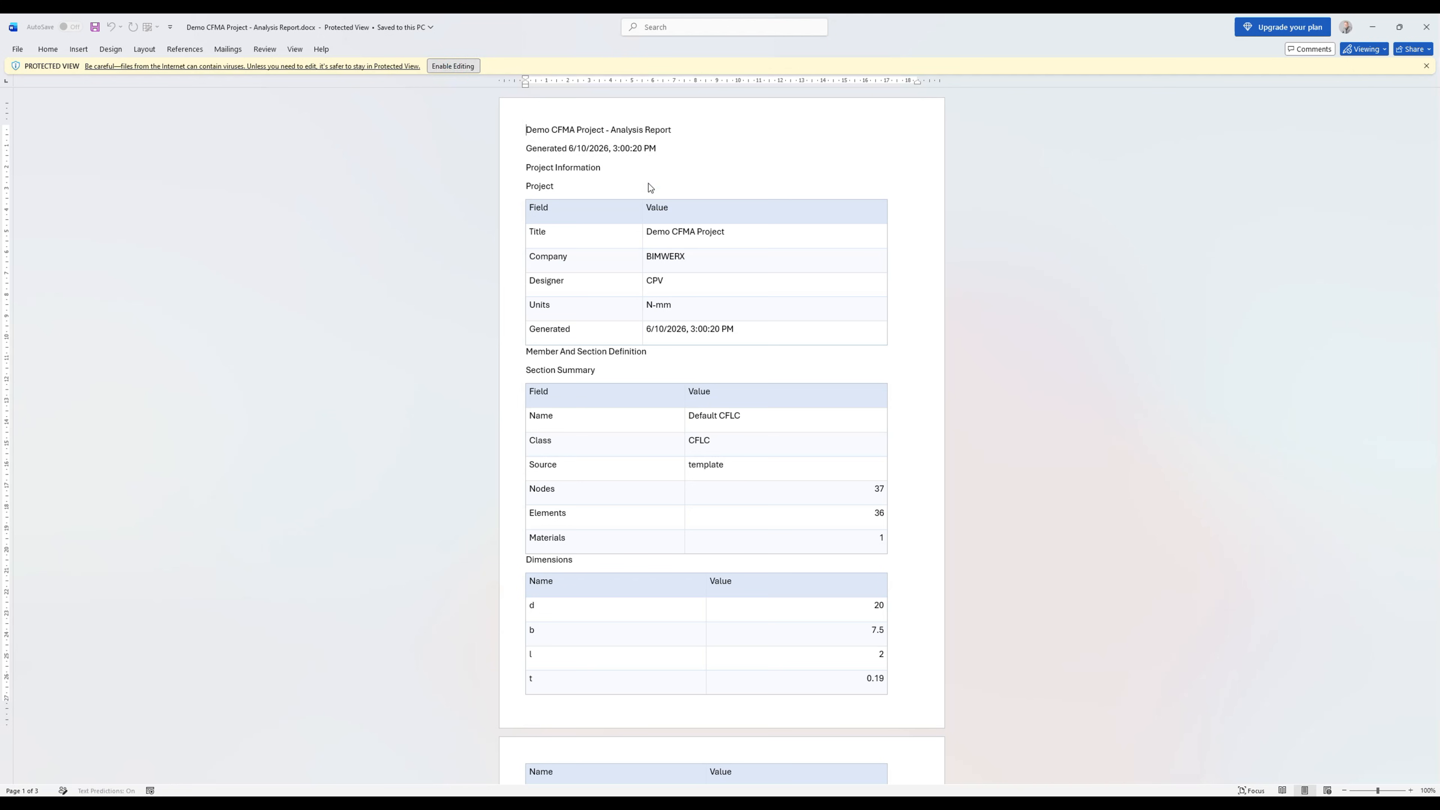
Review the Word report's section, analysis and DSM tables, and inspect the AS/NZS 4600 beam-column interaction equation as an equation object.
scroll(707, 315, "down", 15)
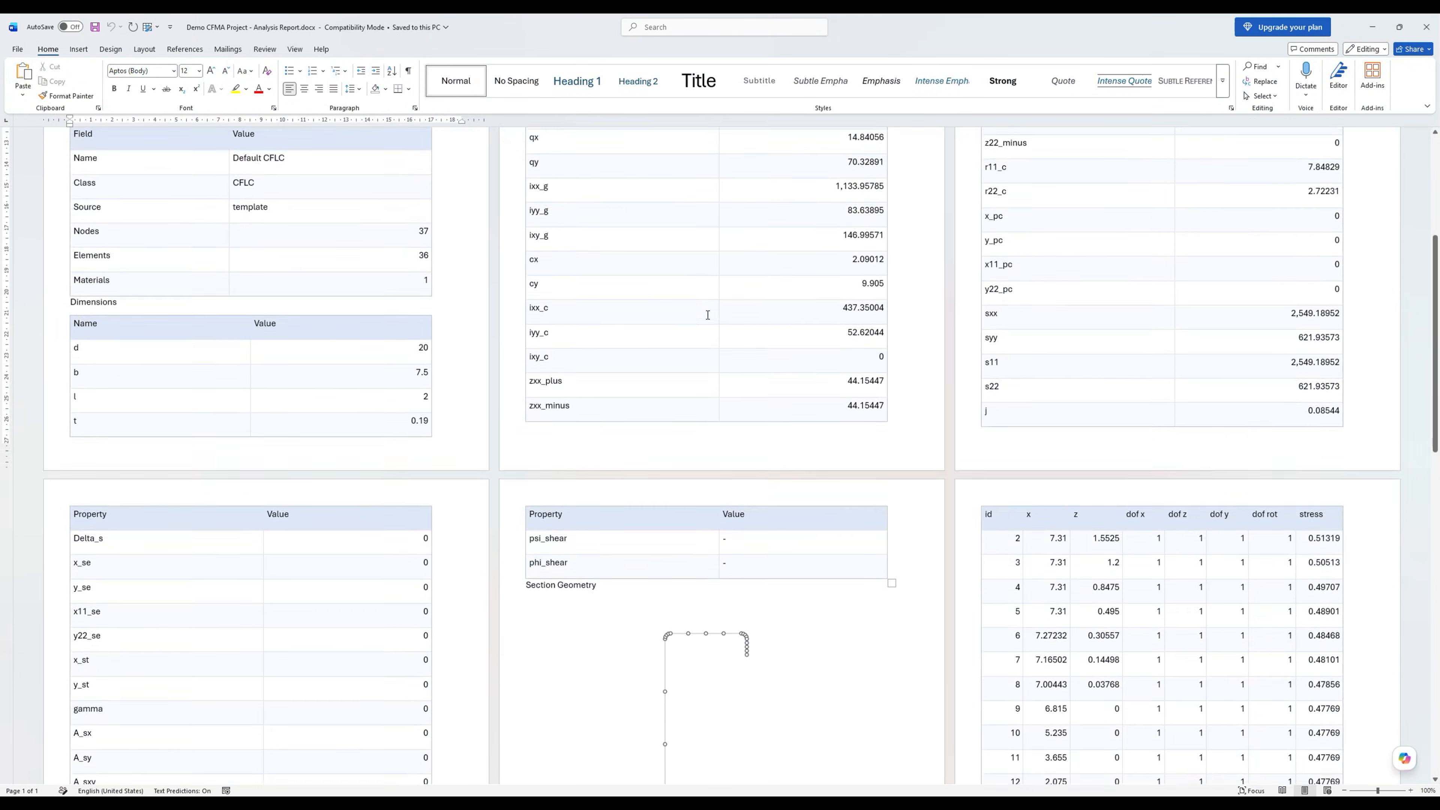
scroll(741, 321, "down", 15)
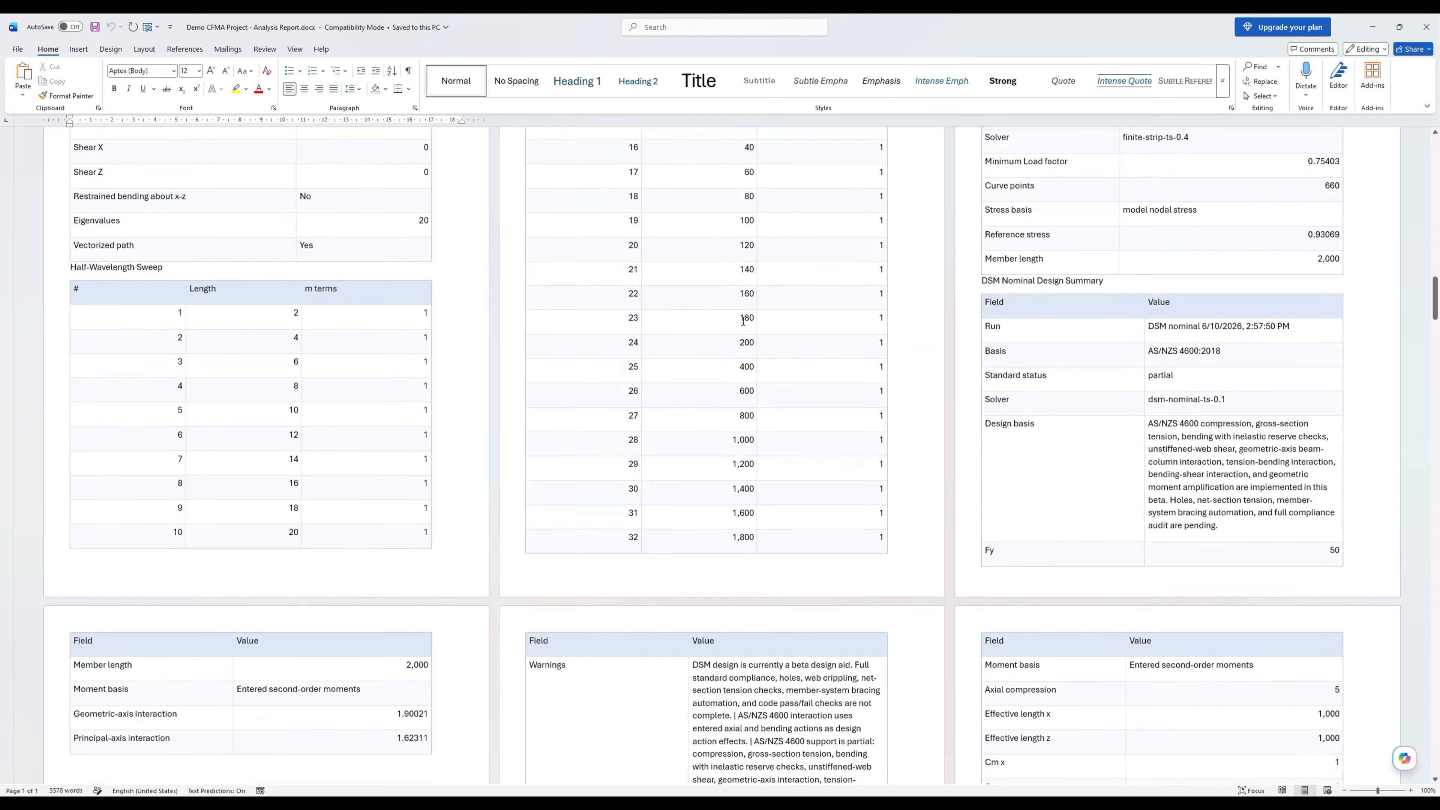
scroll(746, 323, "down", 15)
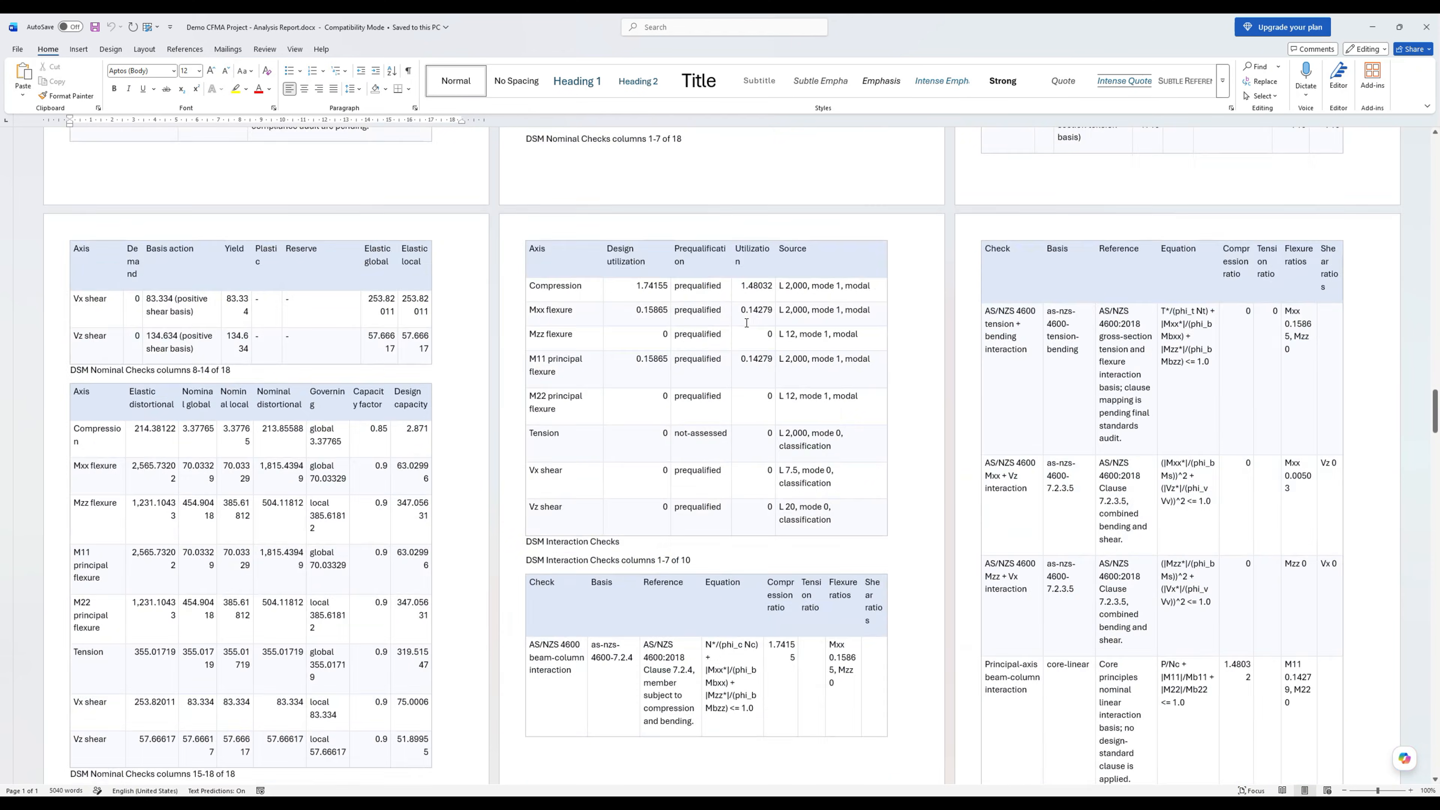
scroll(747, 329, "down", 3)
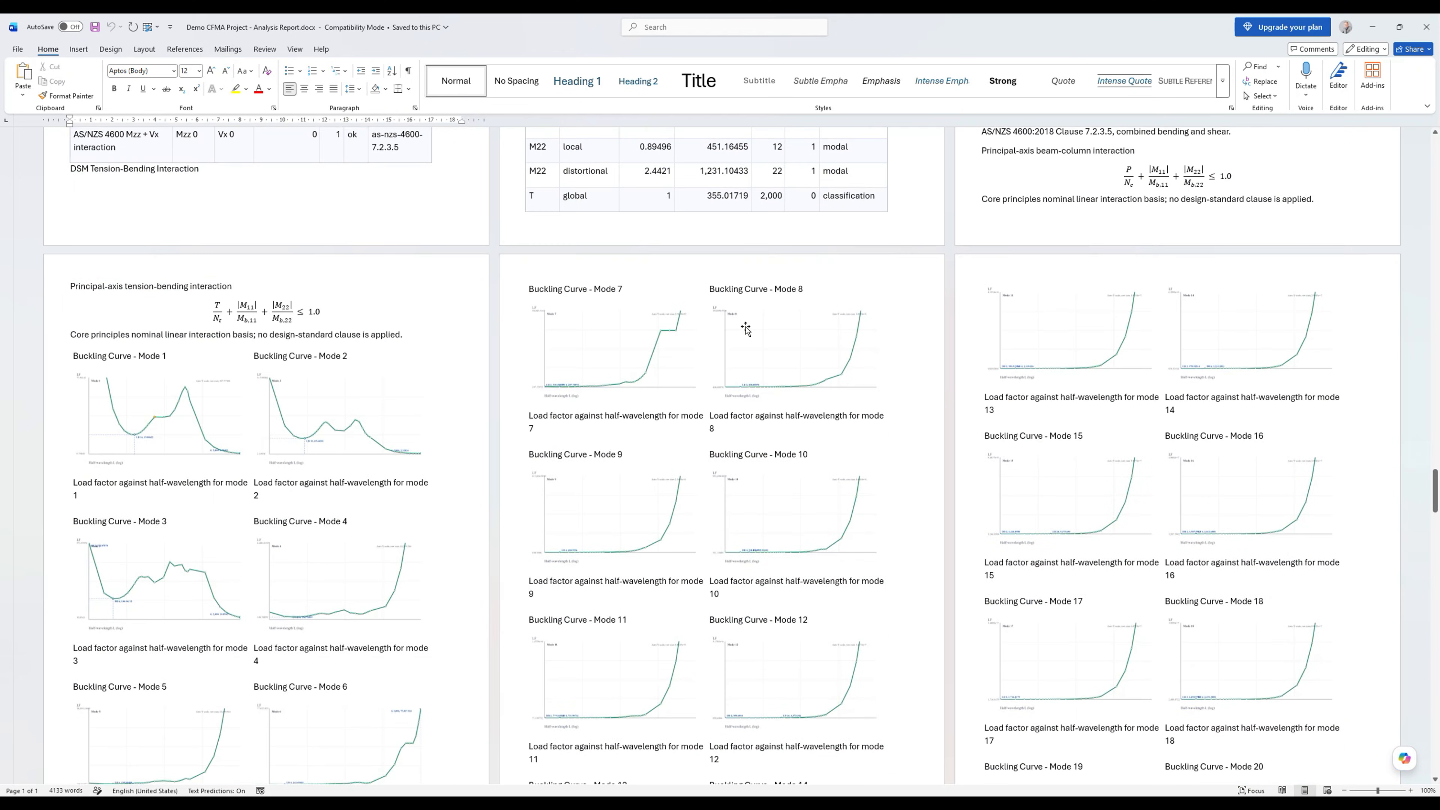
scroll(1163, 354, "up", 10)
left_click(1172, 358)
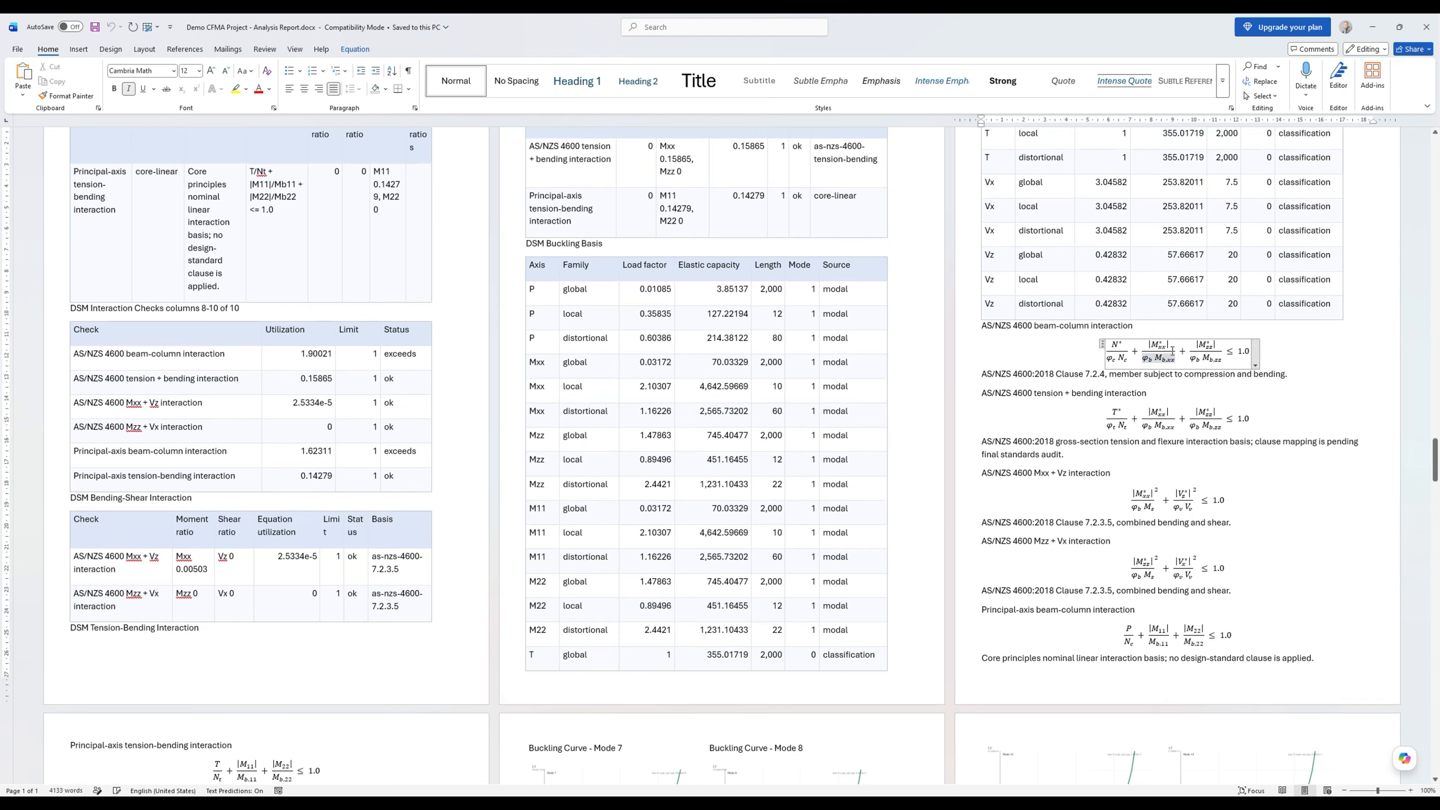
left_click(1310, 351)
Review the Word report's buckling curves, DSM Summary, stress diagram and mode snapshots, and close both the document and the CFMA report preview.
scroll(1066, 414, "down", 5)
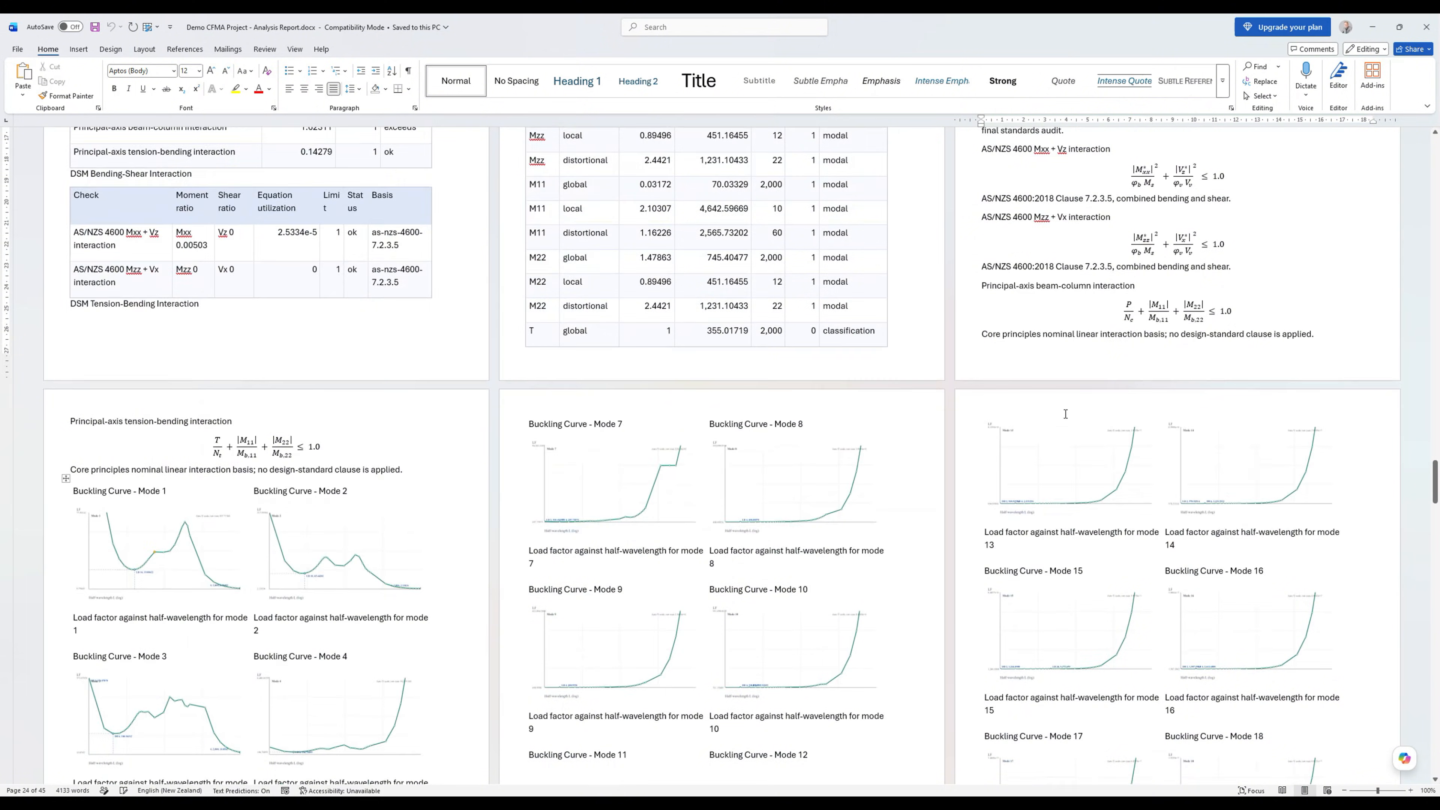
scroll(1066, 414, "down", 10)
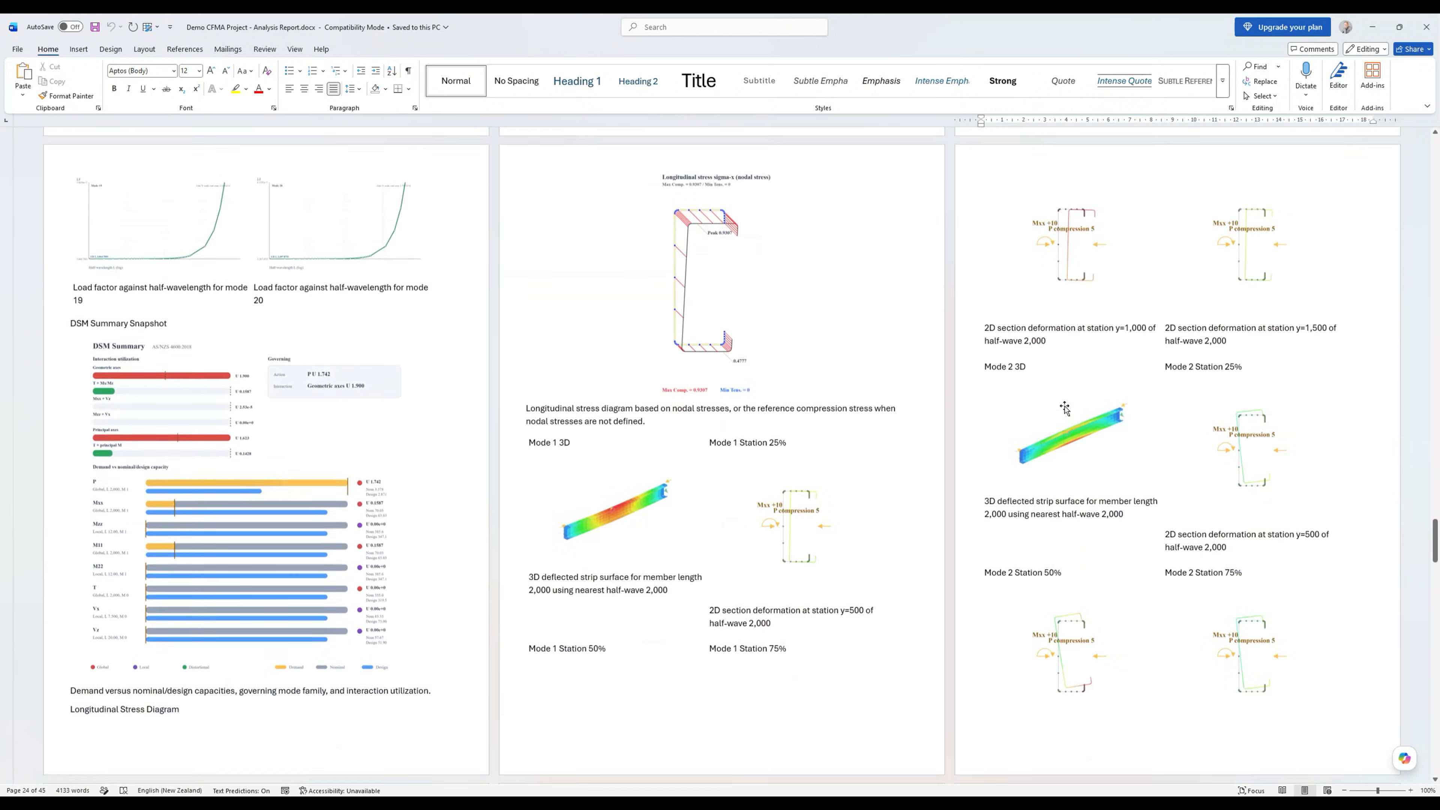
scroll(1065, 407, "down", 10)
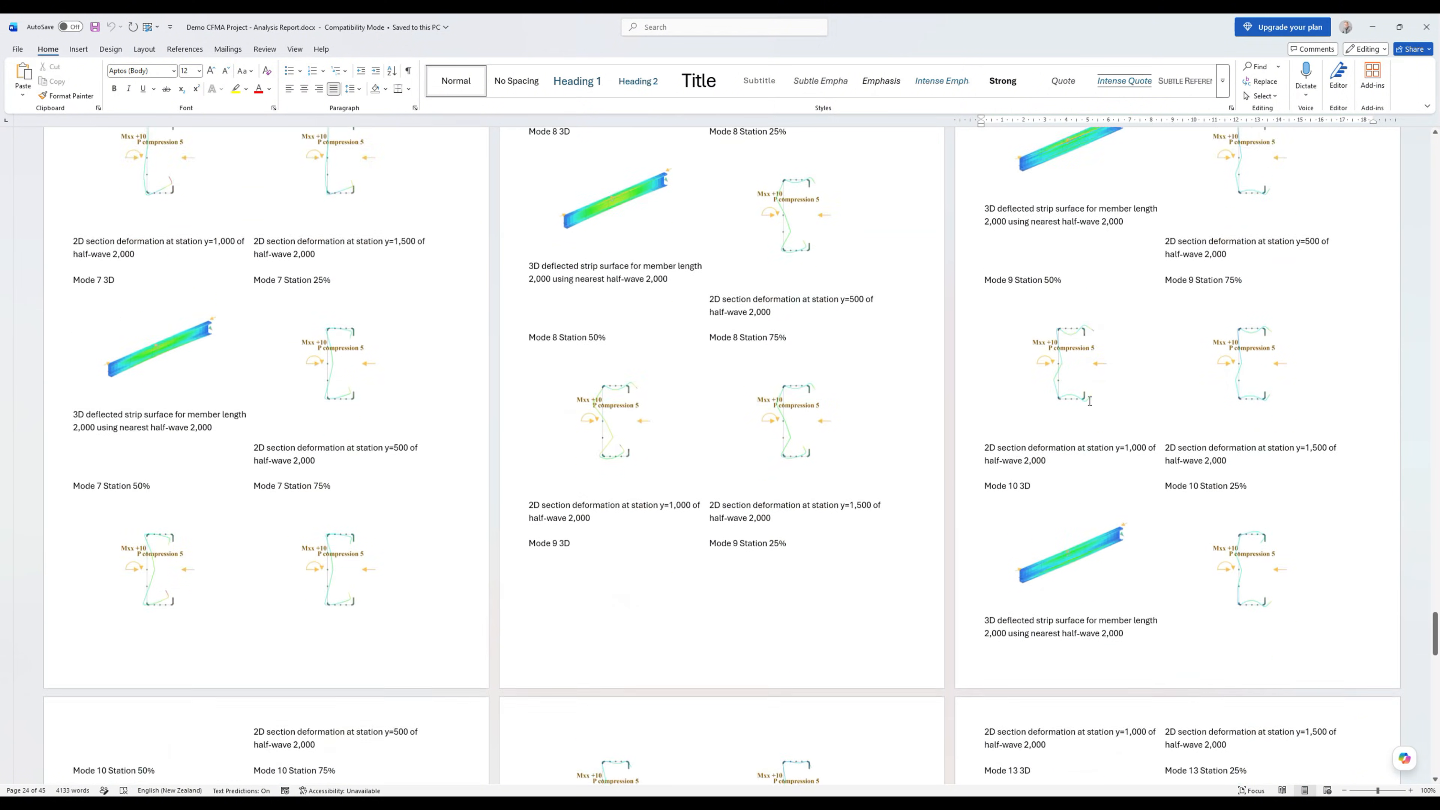
scroll(1089, 401, "down", 5)
left_click(1426, 26)
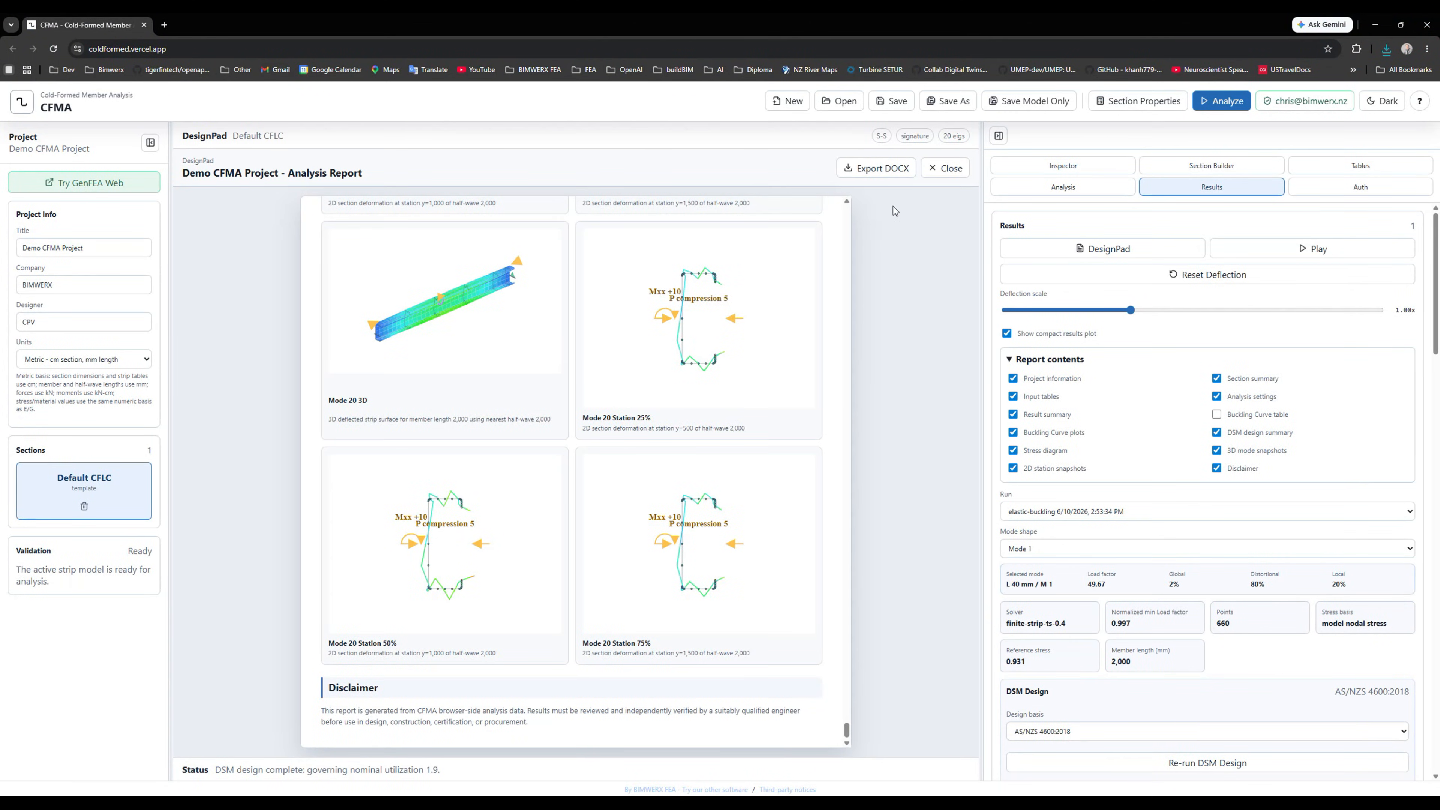
left_click(945, 168)
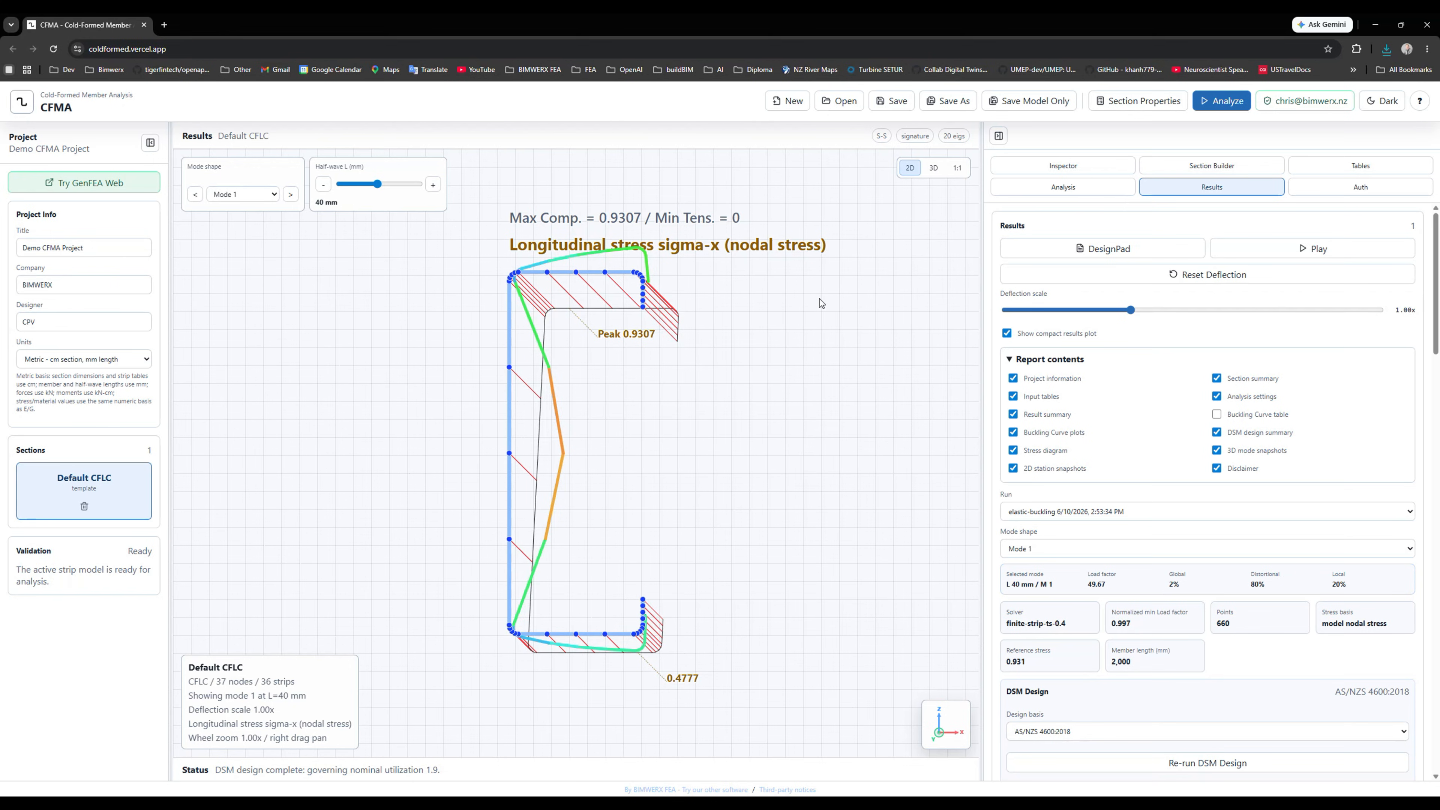
Log out of the CFMA account and open the new-user registration form.
left_click(1317, 189)
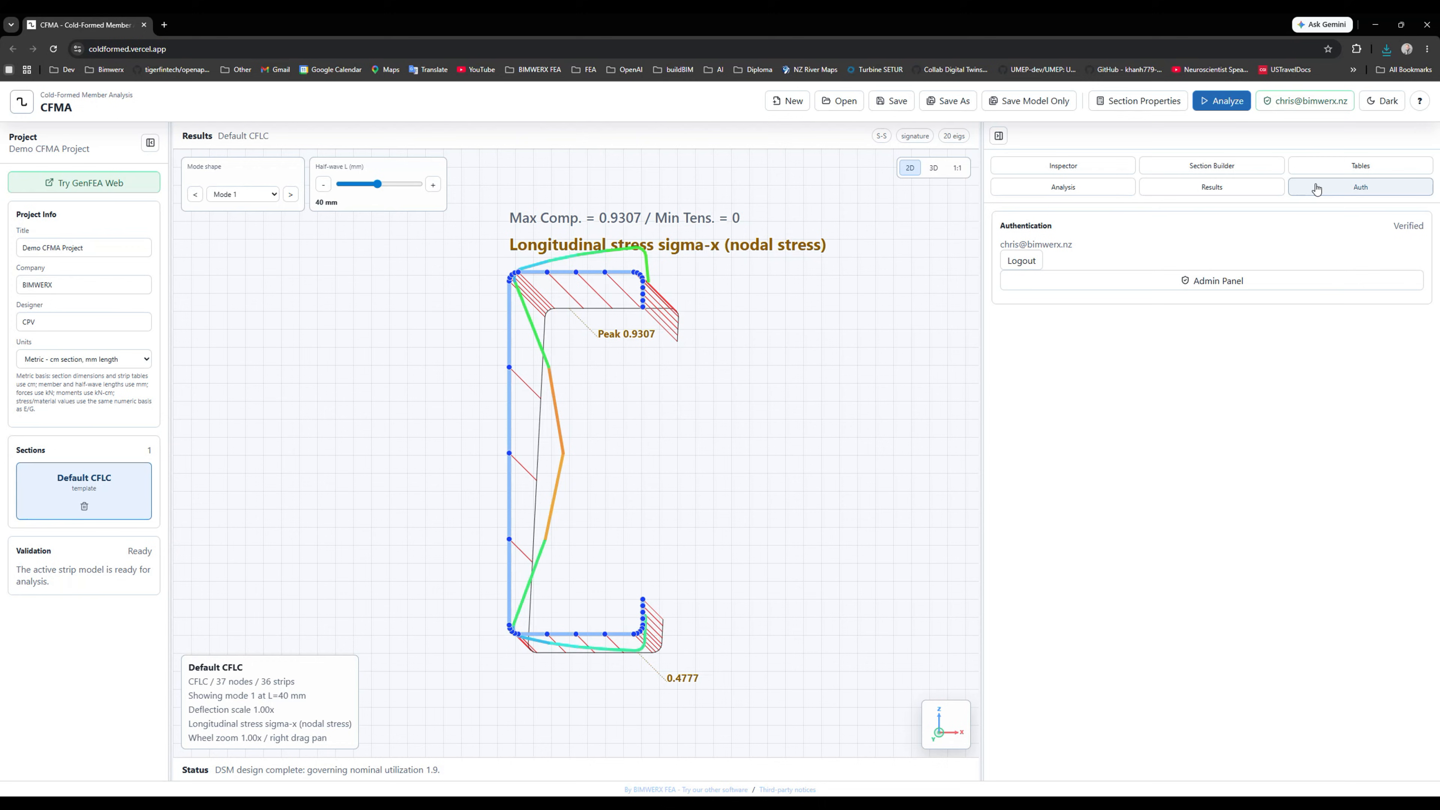
left_click(1014, 262)
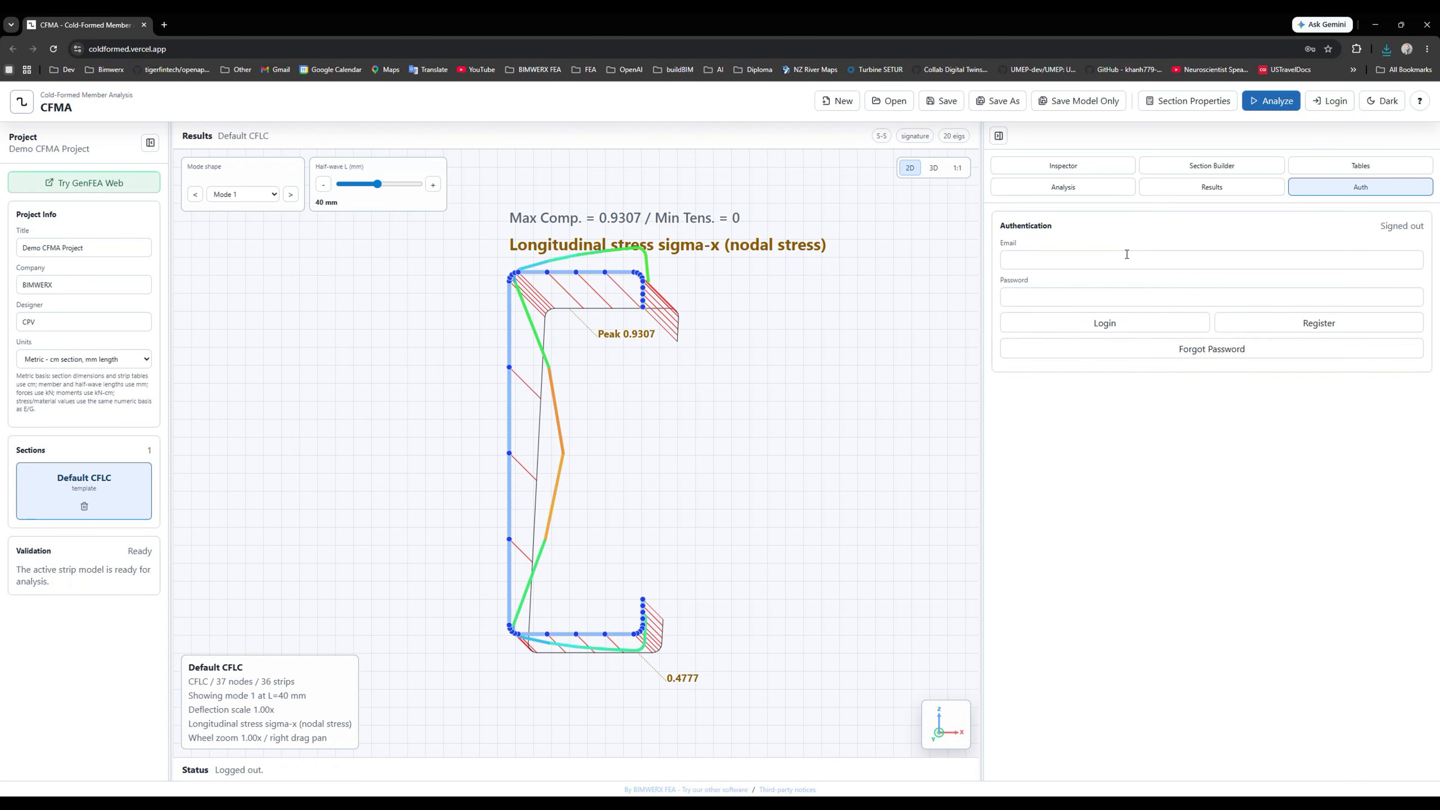
left_click(1257, 322)
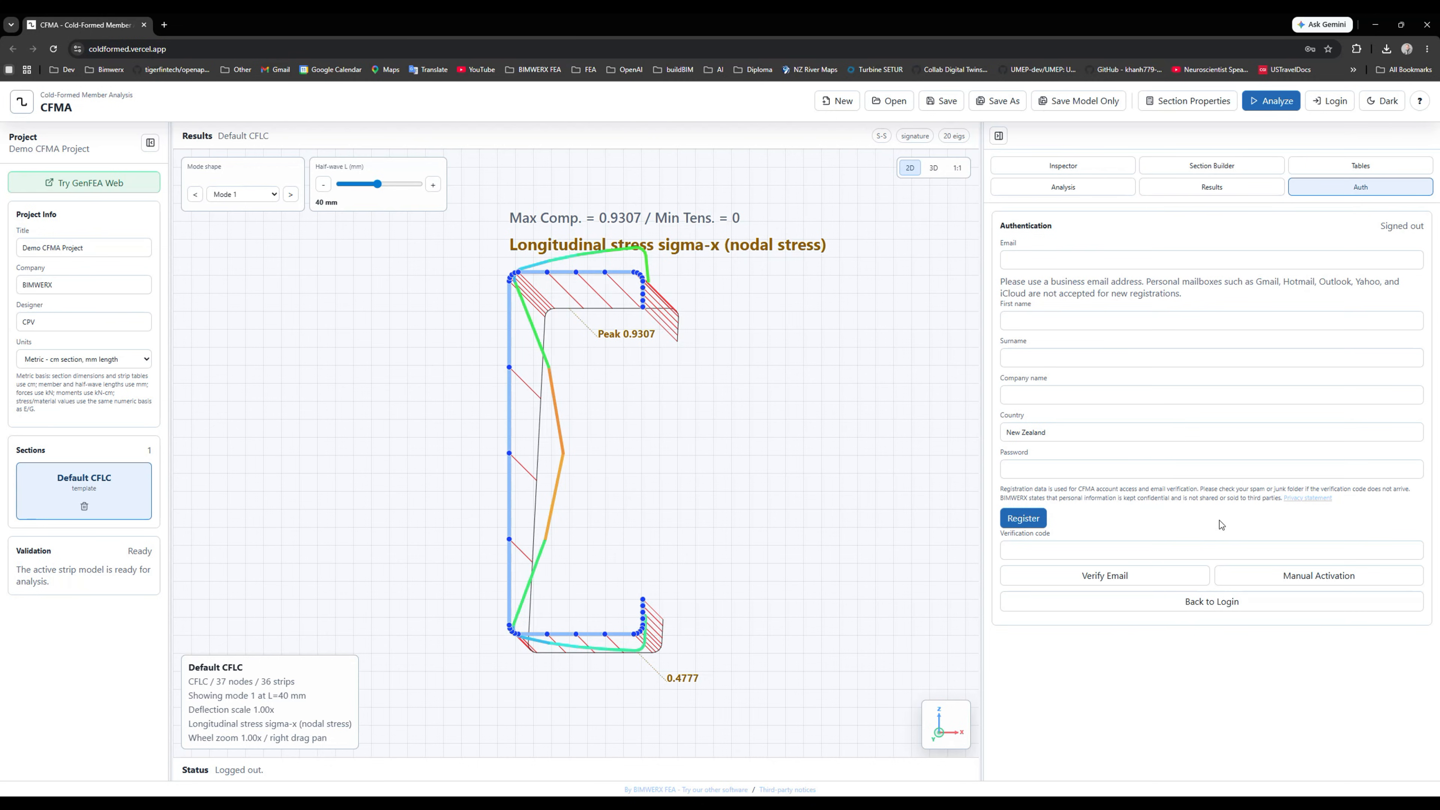
Show the mode 1 buckled shape in 3D with the half-wave length set to 1,000 mm.
left_click(934, 169)
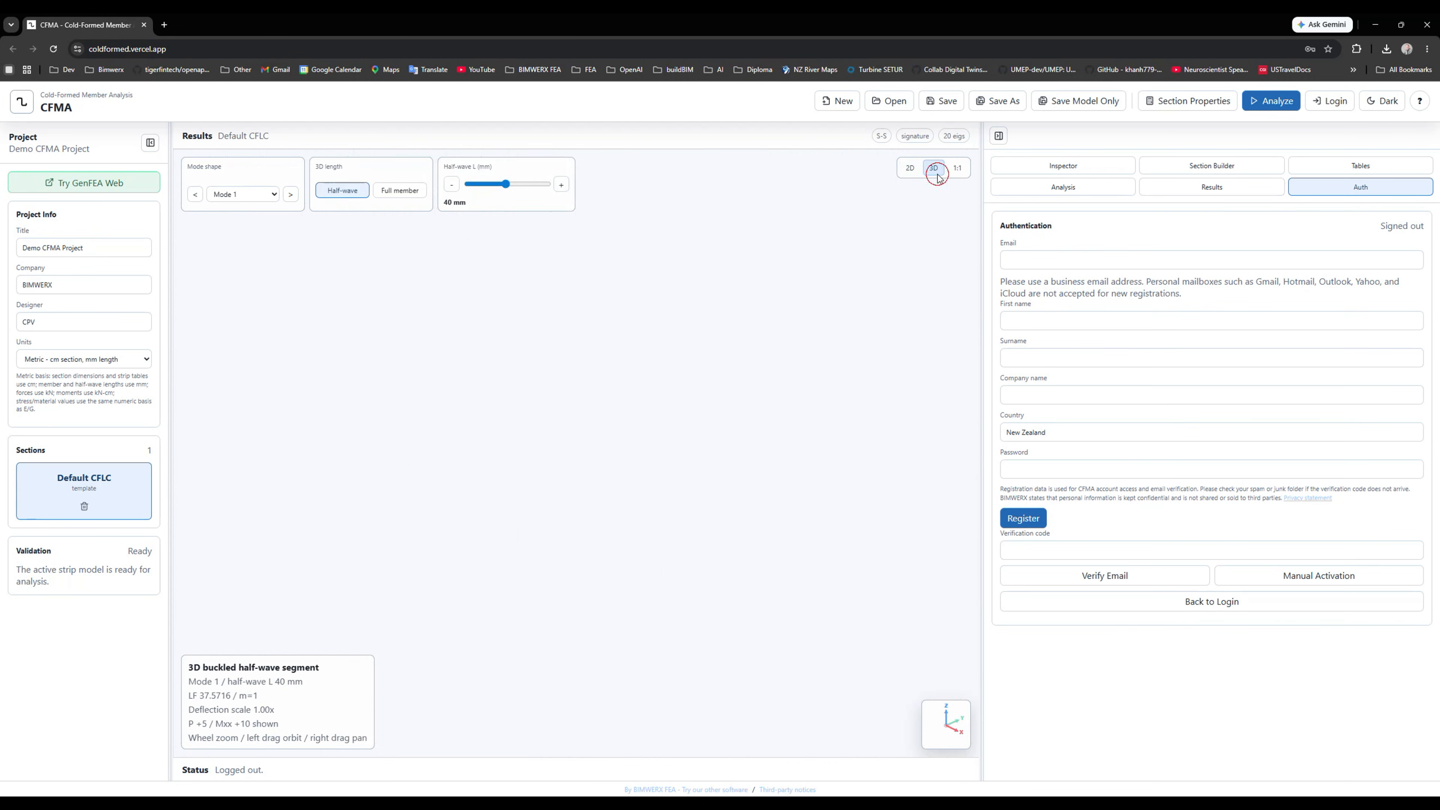
left_click_drag(502, 193, 531, 193)
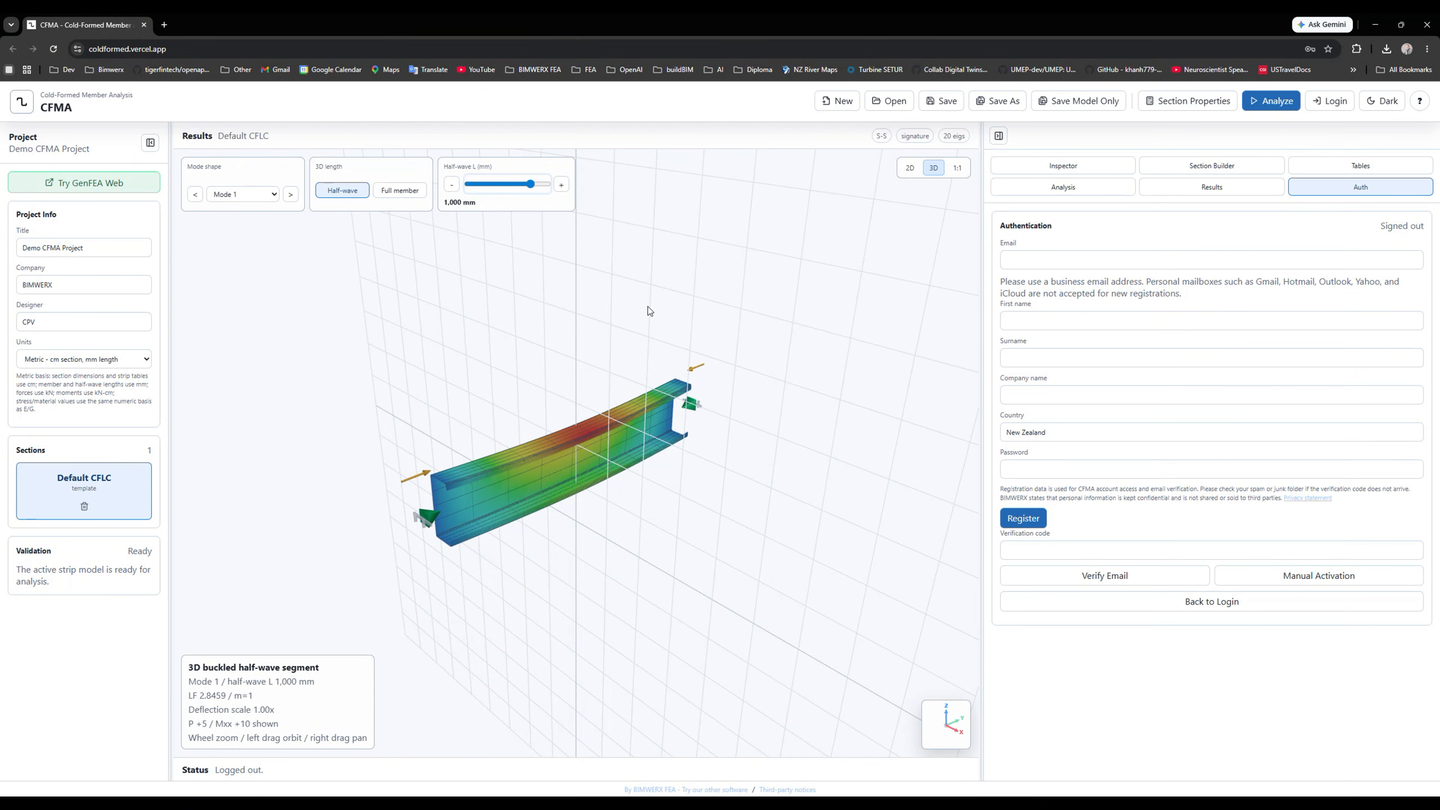